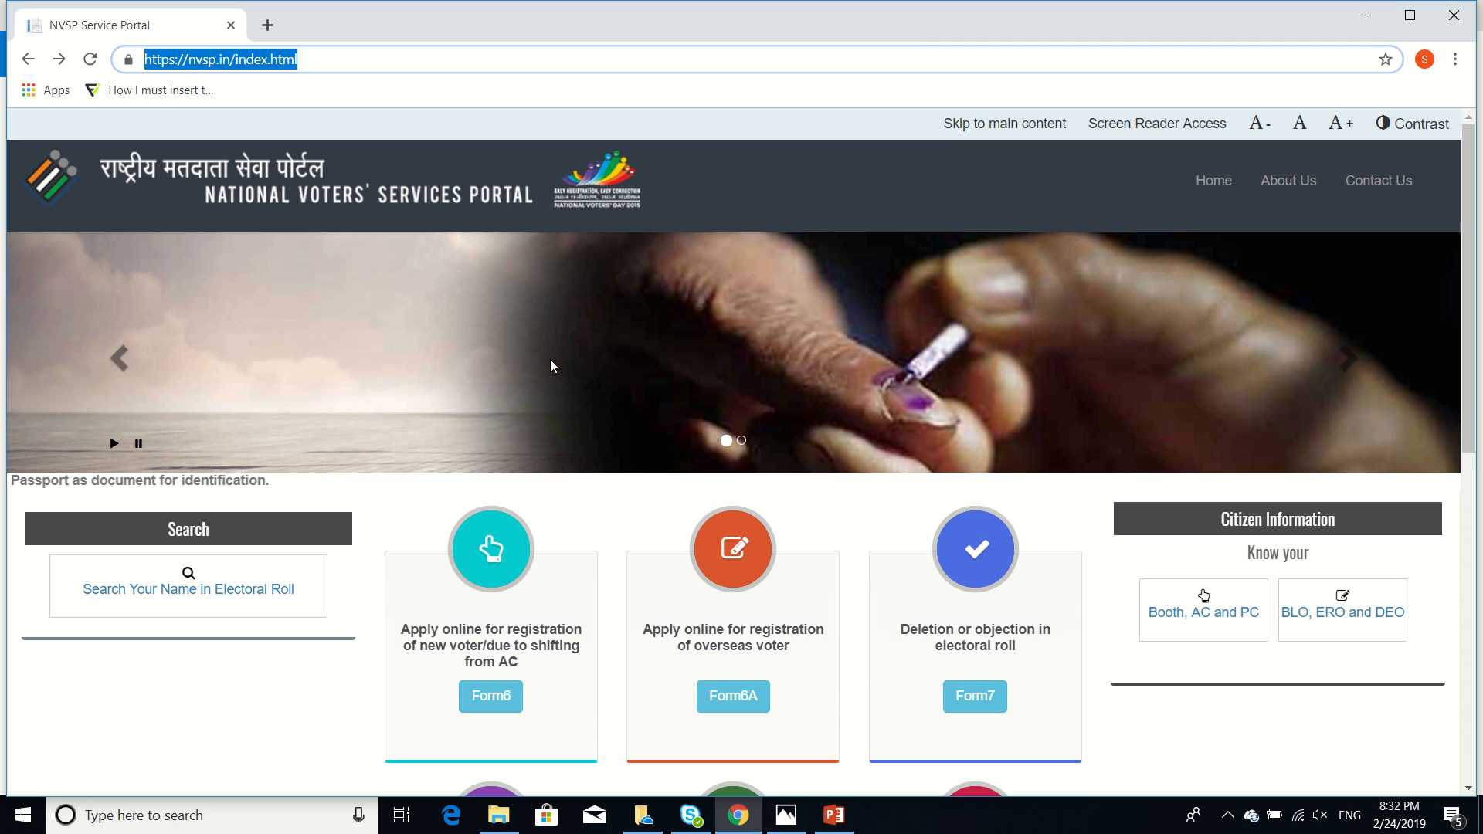
Open 'Search Your Name in Electoral Roll' from the nvsp.in home page
{"action": "left_click", "coordinate": [149, 593]}
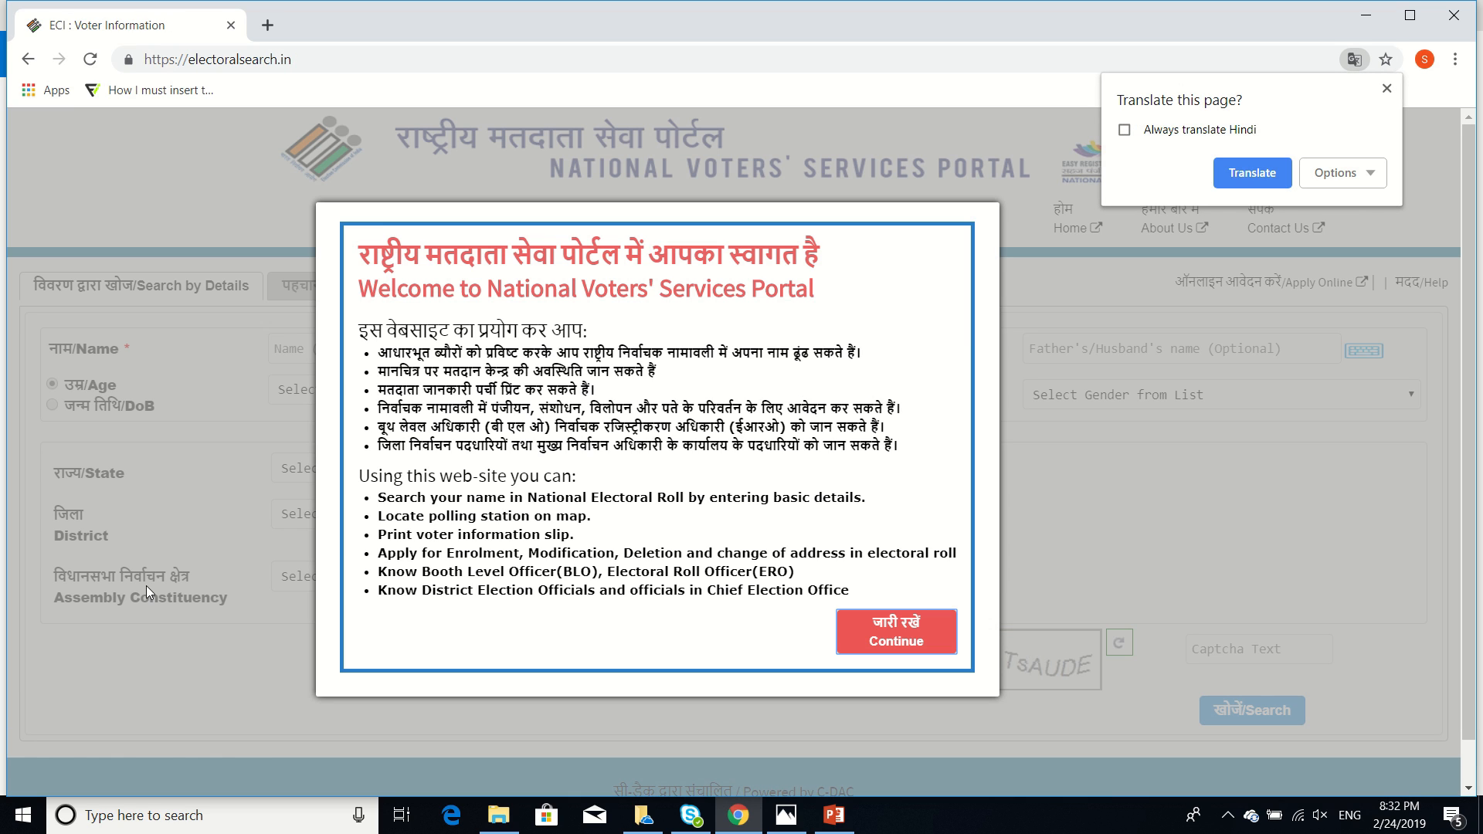
Dismiss the welcome notice, then search by the applicant's first name and the captcha code
{"action": "left_click", "coordinate": [889, 646]}
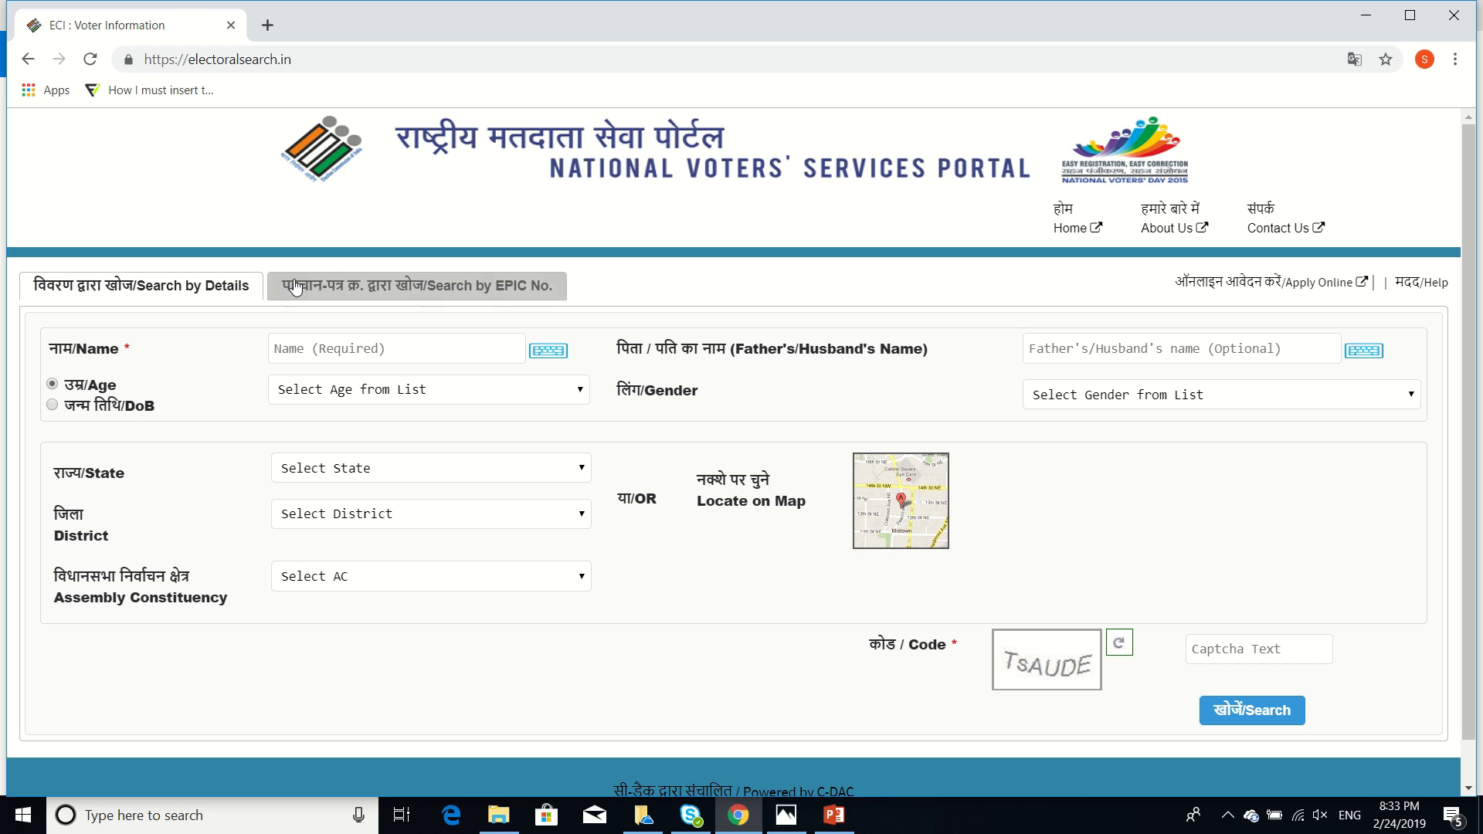
{"action": "left_click", "coordinate": [329, 346]}
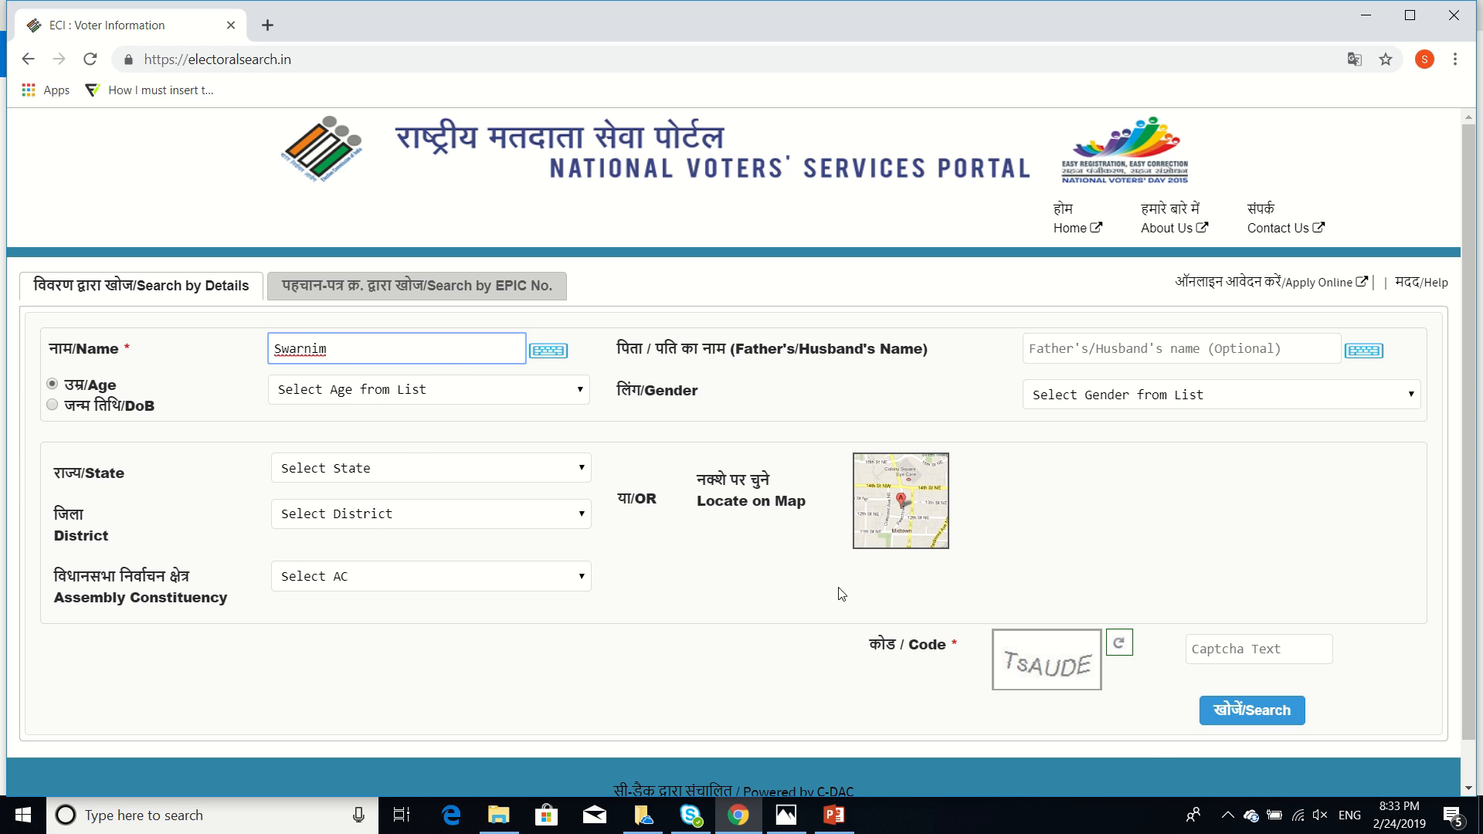
{"action": "left_click", "coordinate": [1222, 654]}
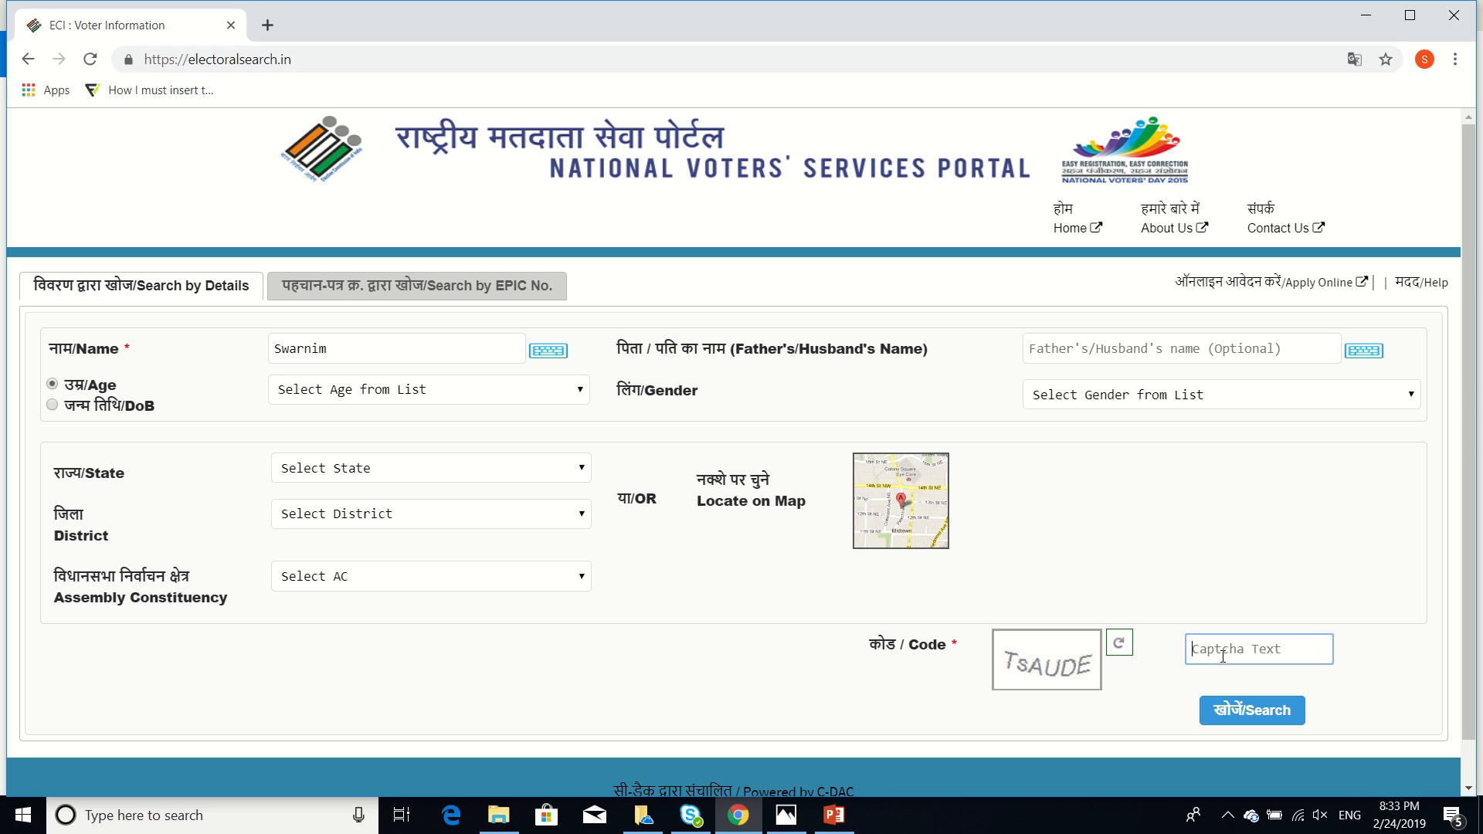
{"action": "type", "text": "TsAUDE"}
{"action": "left_click", "coordinate": [1275, 713]}
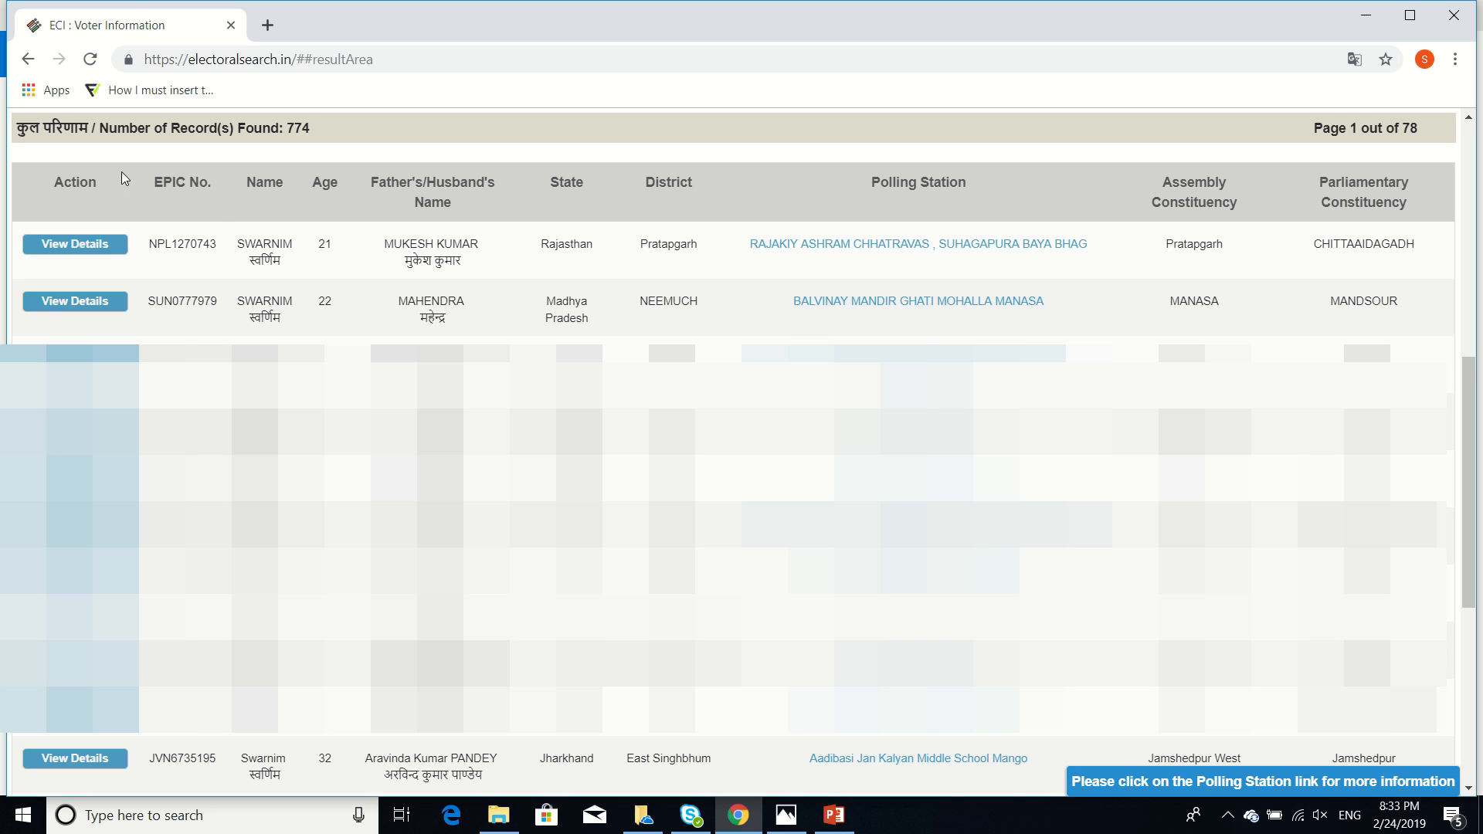
Scroll the 774 results and open one matching voter's View Details in a new tab
{"action": "scroll", "coordinate": [318, 305], "scroll_direction": "up", "scroll_amount": 3}
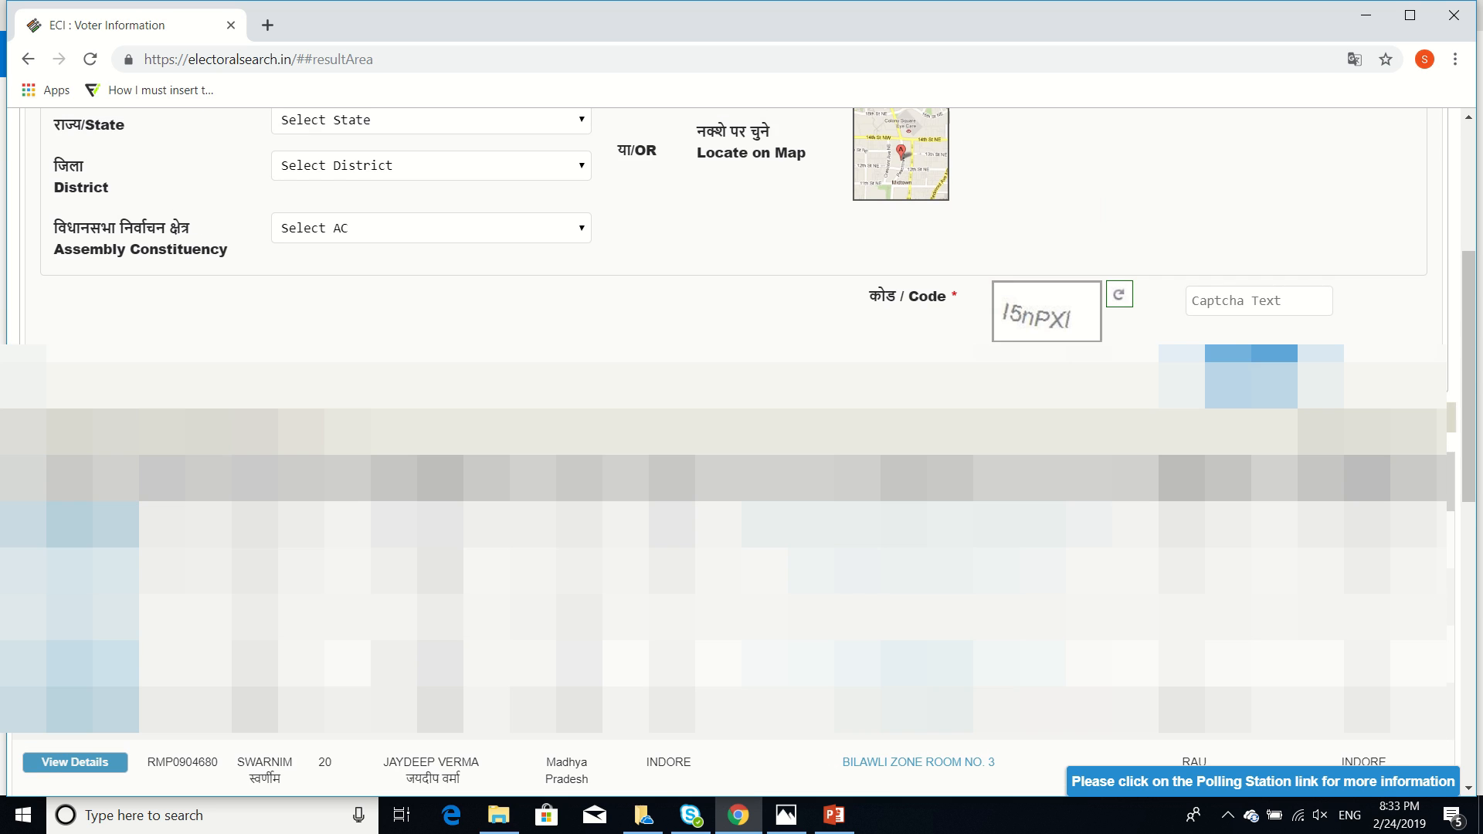
{"action": "scroll", "coordinate": [318, 305], "scroll_direction": "down", "scroll_amount": 3}
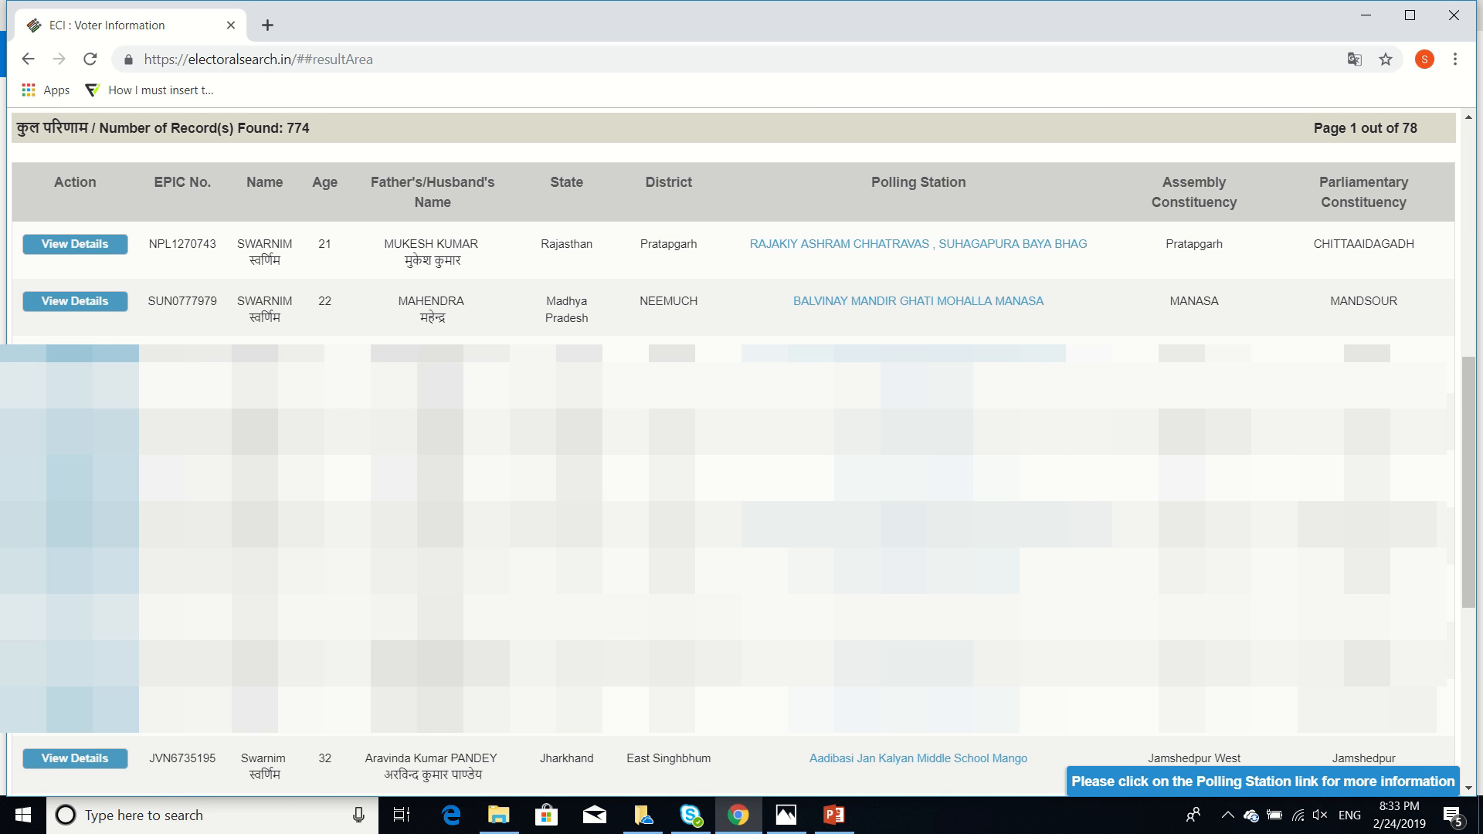
{"action": "scroll", "coordinate": [734, 448], "scroll_direction": "down", "scroll_amount": 4}
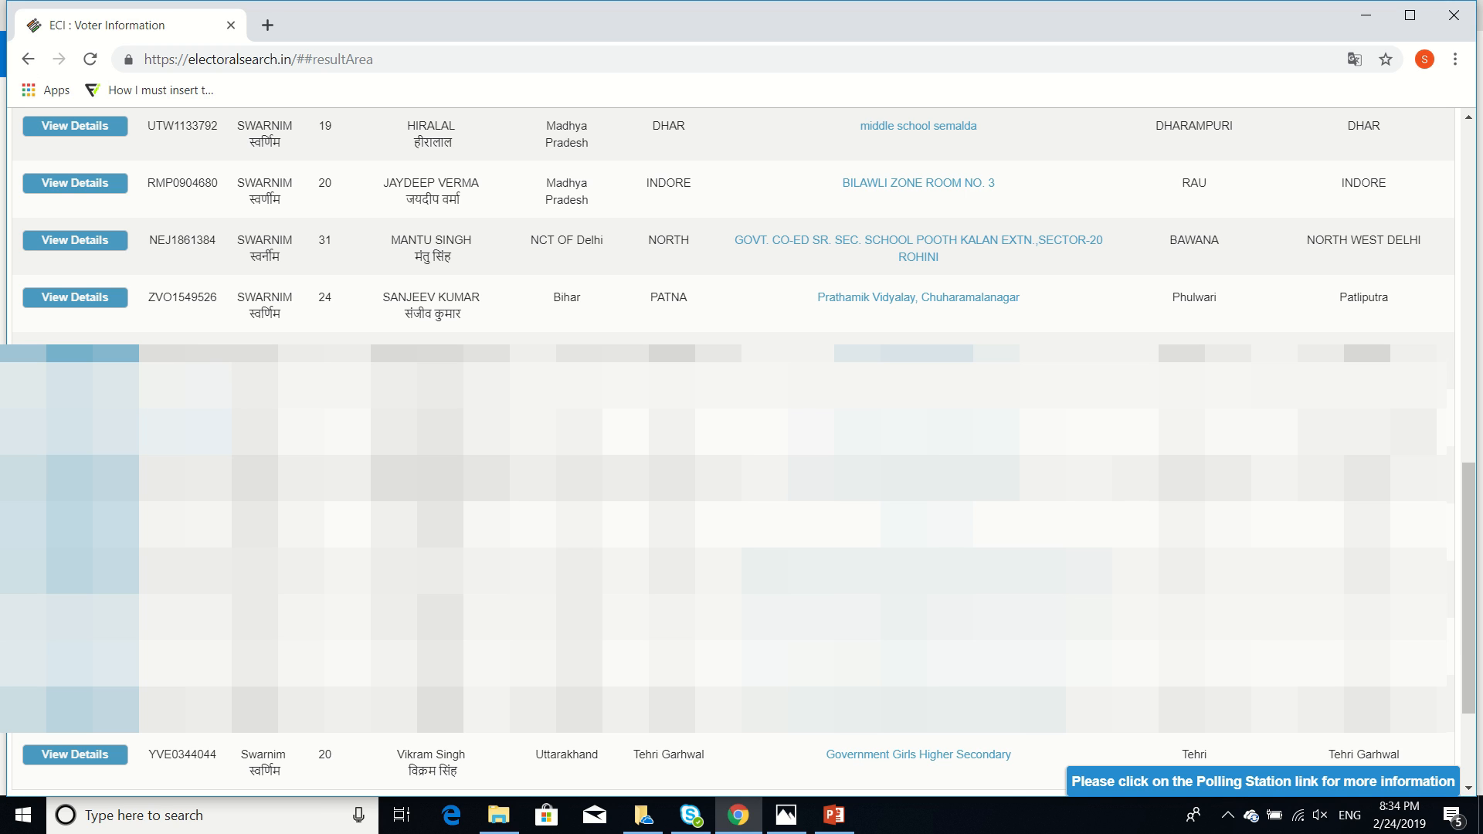
{"action": "left_click", "coordinate": [90, 414]}
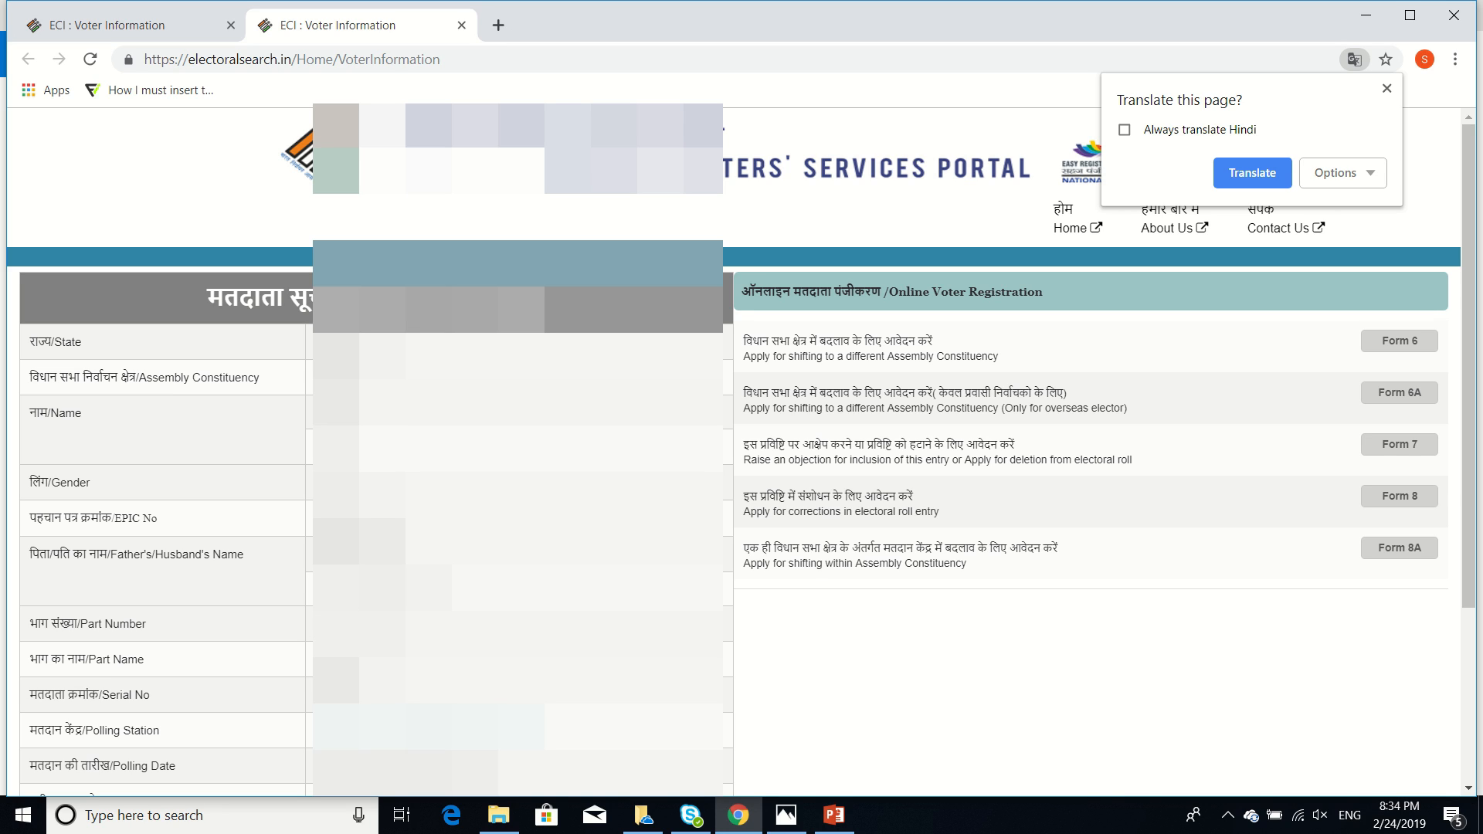
Dismiss Chrome's Translate popup and switch back to the NVSP Service Portal tab
{"action": "left_click", "coordinate": [296, 508]}
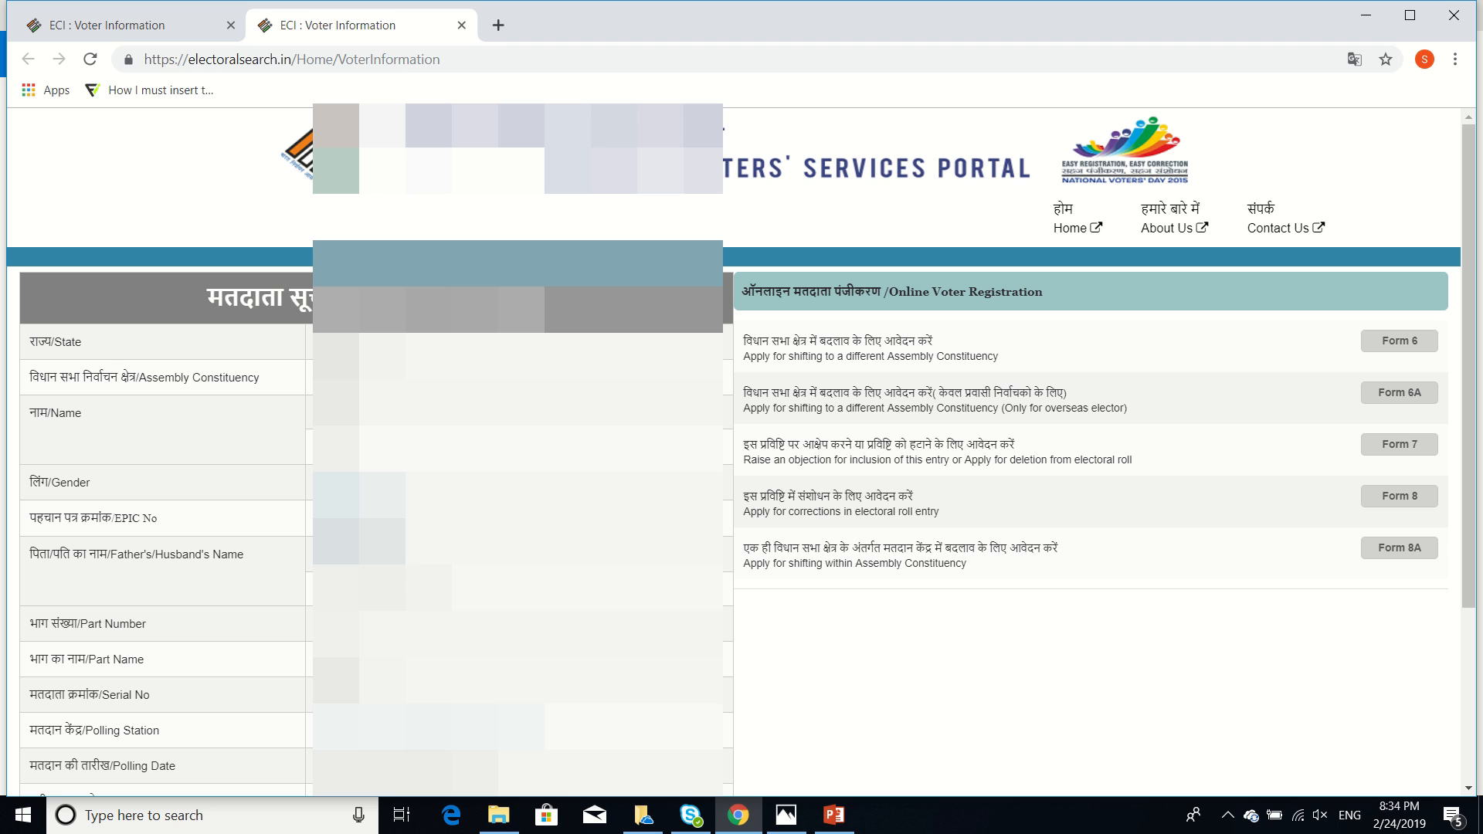
{"action": "key", "text": "ctrl+shift+Tab"}
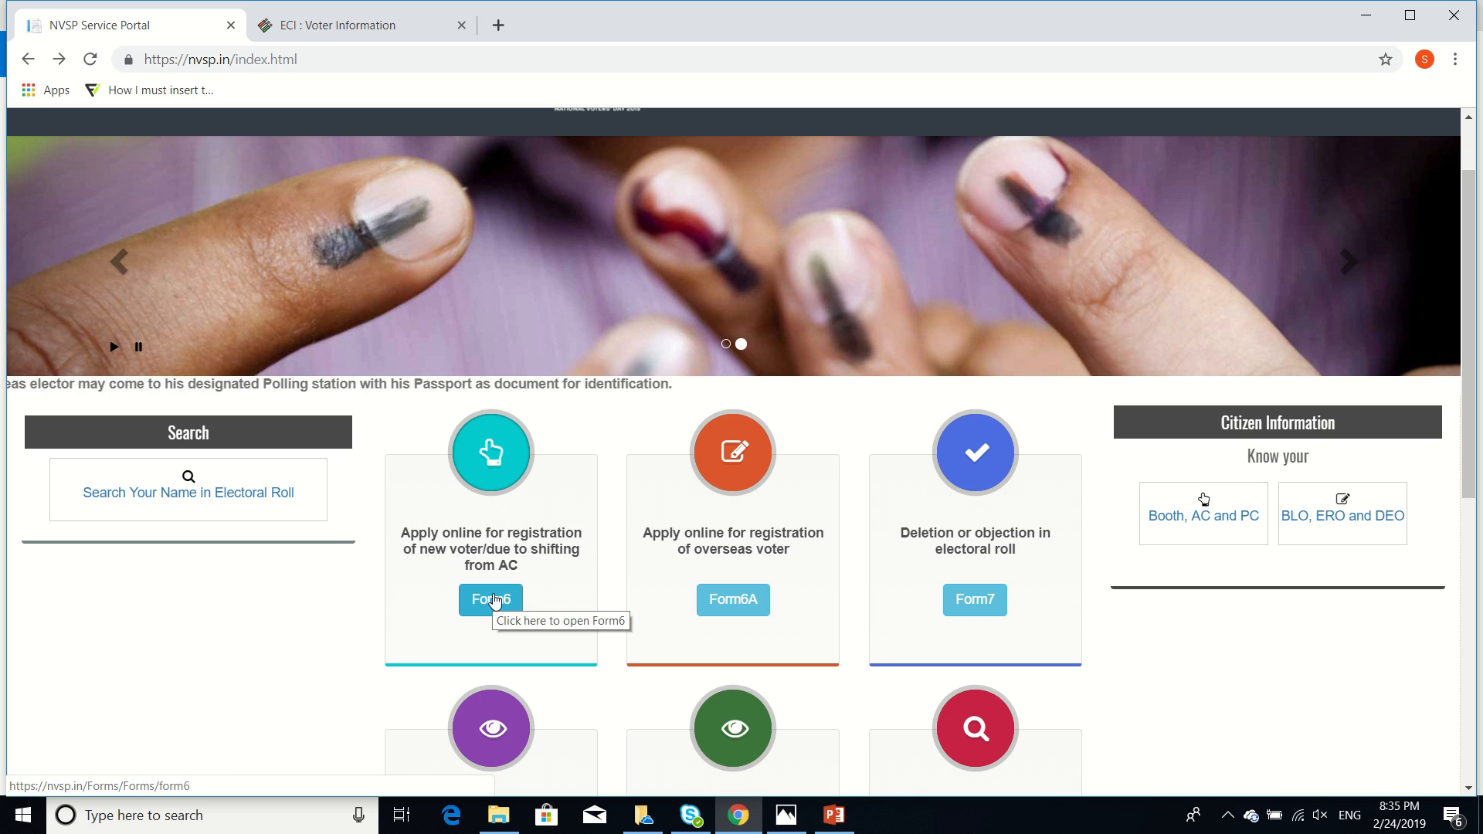
Open Form 6 for new voter registration with English as the form language
{"action": "left_click", "coordinate": [306, 669]}
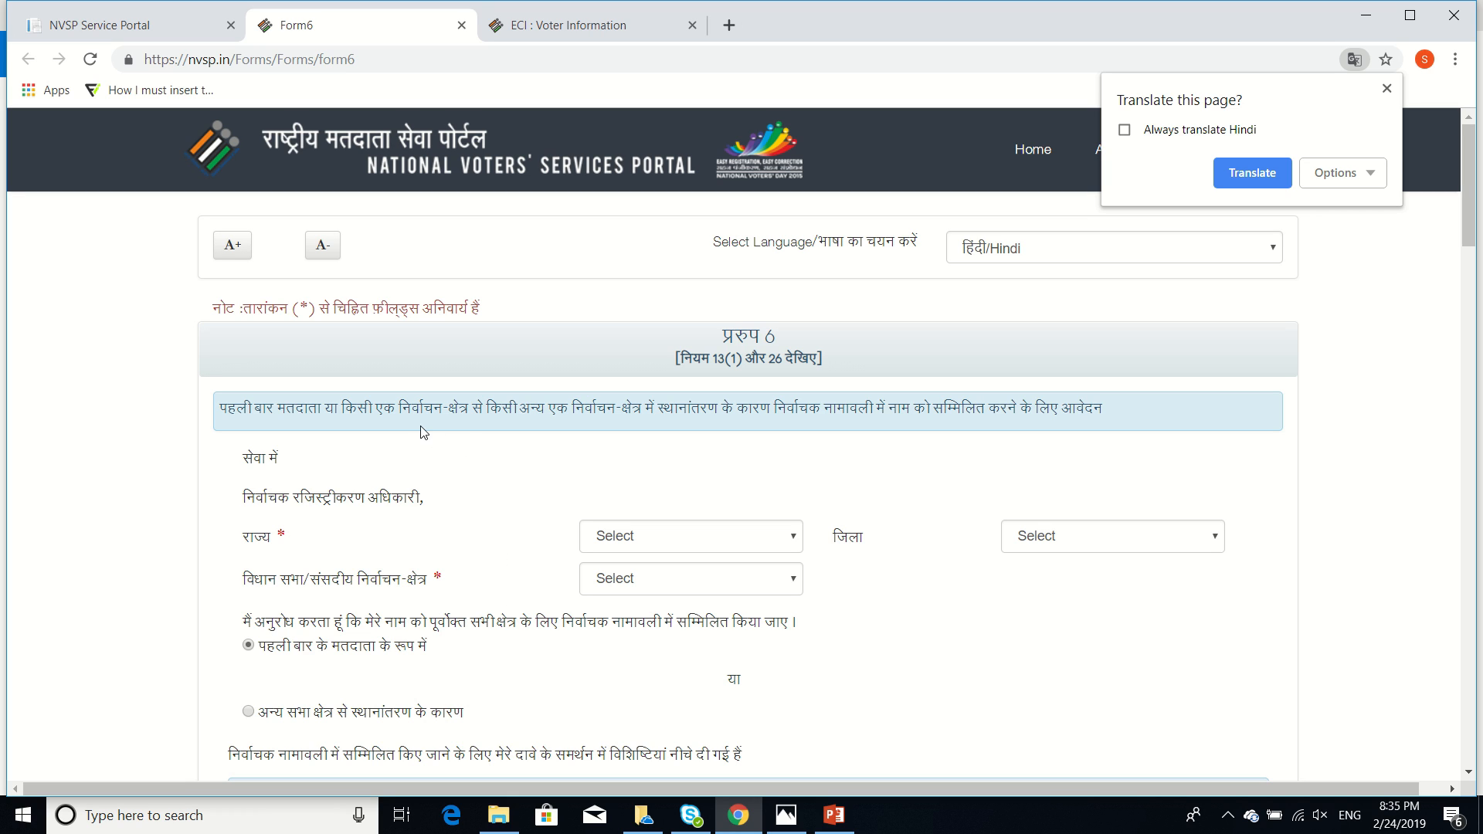
{"action": "left_click", "coordinate": [1066, 251]}
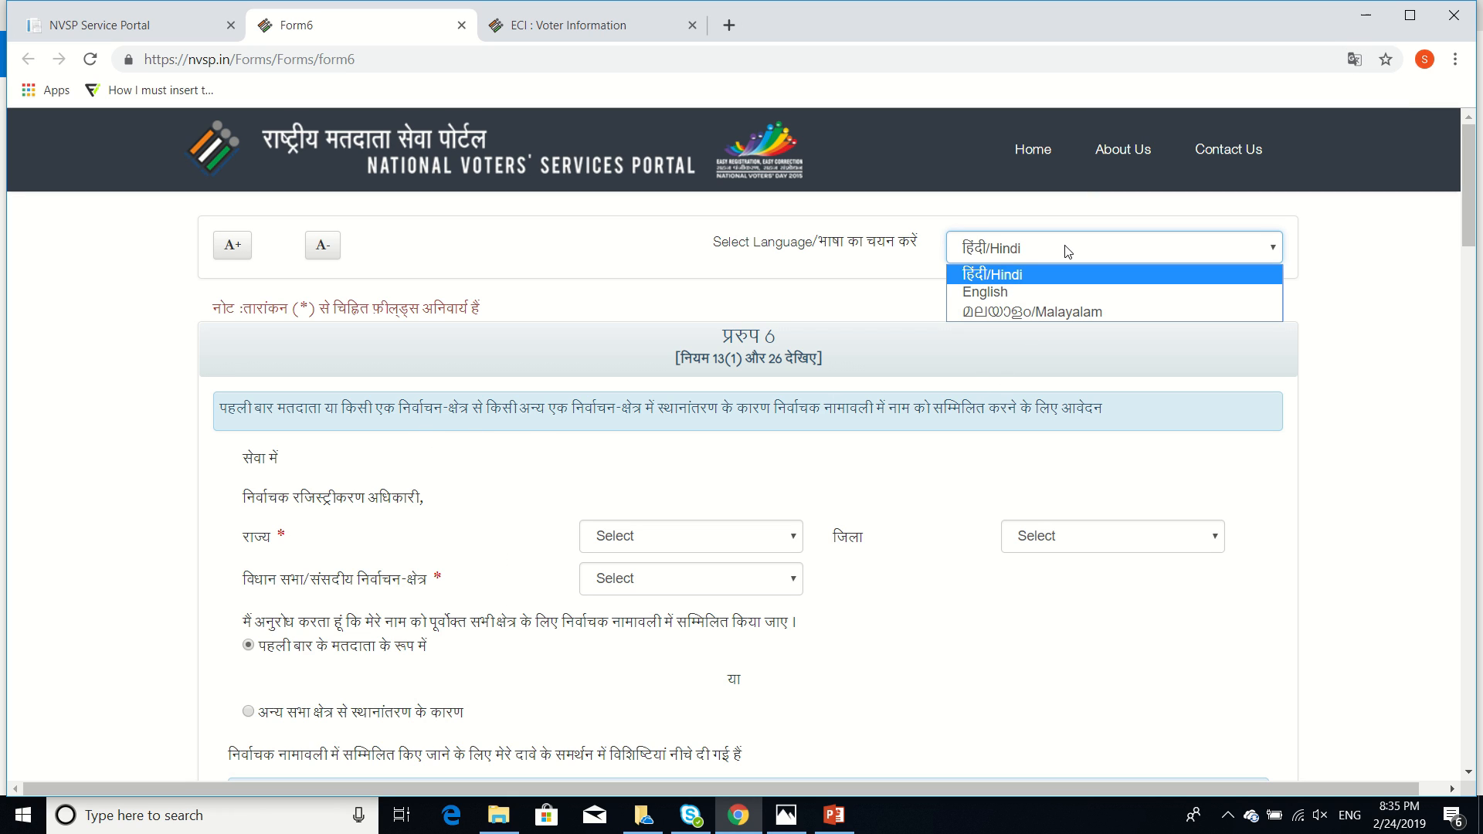
{"action": "left_click", "coordinate": [1075, 294]}
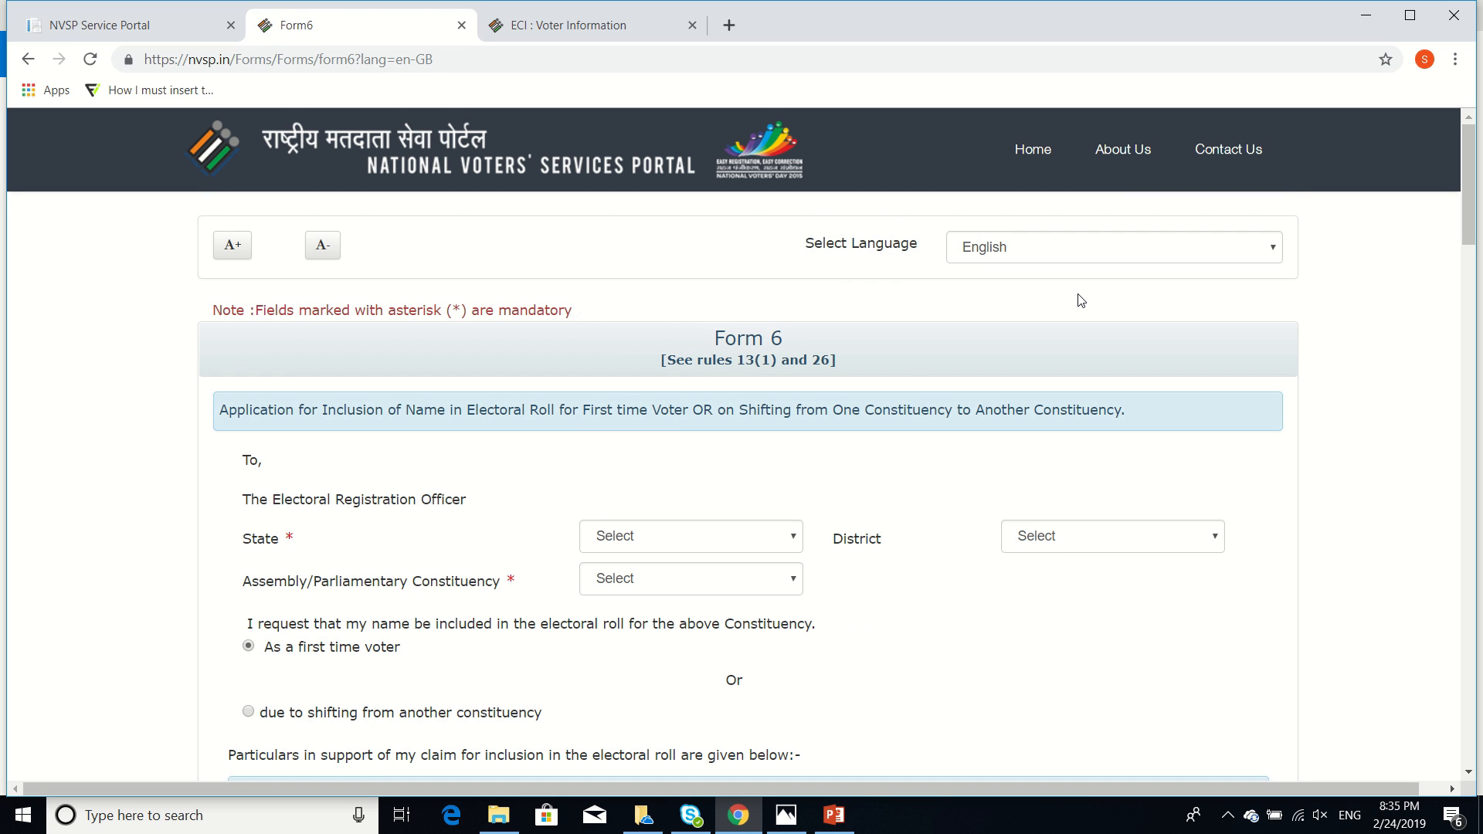
{"action": "scroll", "coordinate": [650, 256], "scroll_direction": "down", "scroll_amount": 2}
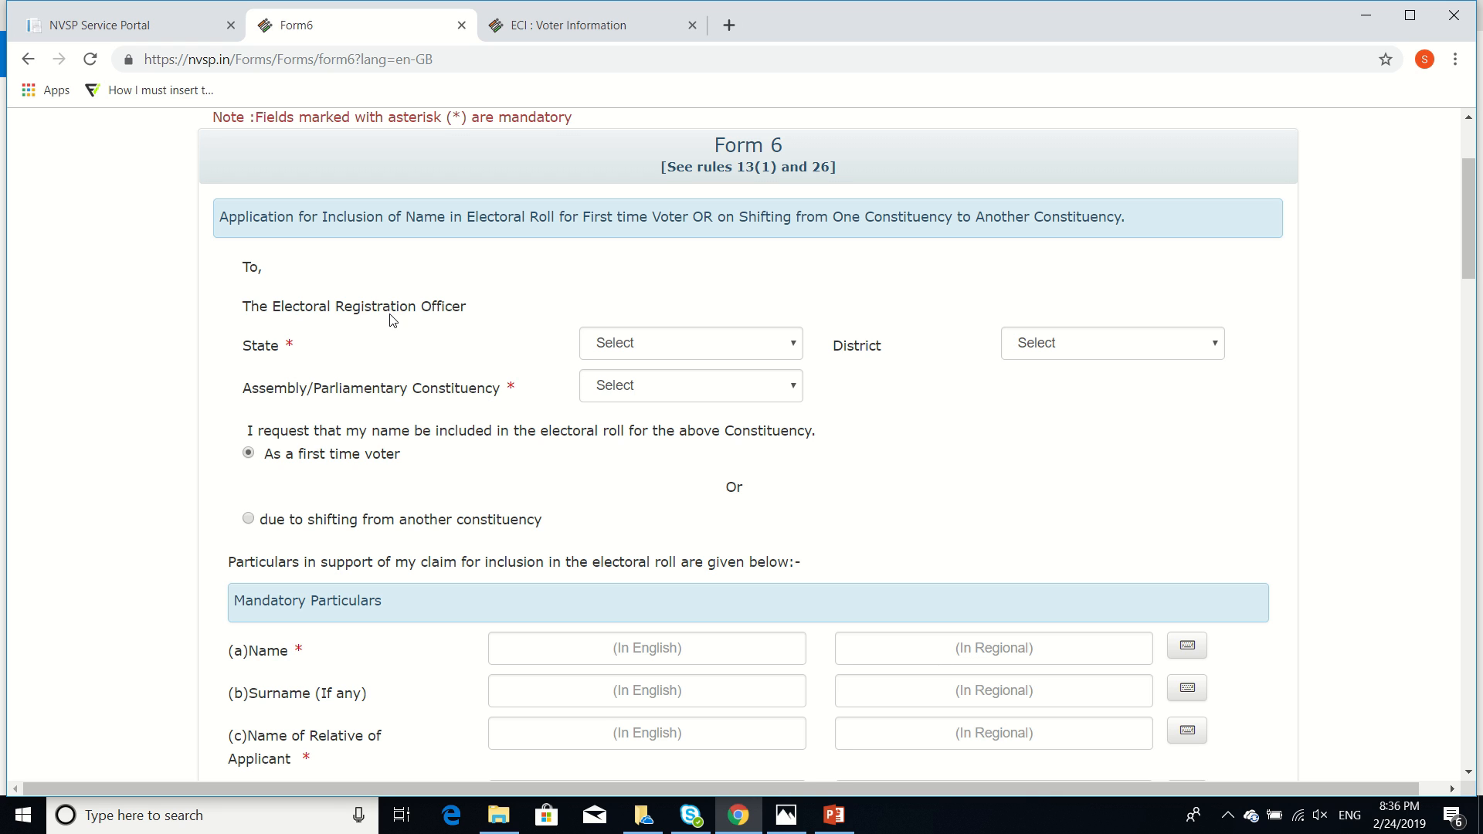
{"action": "scroll", "coordinate": [386, 317], "scroll_direction": "down", "scroll_amount": 1}
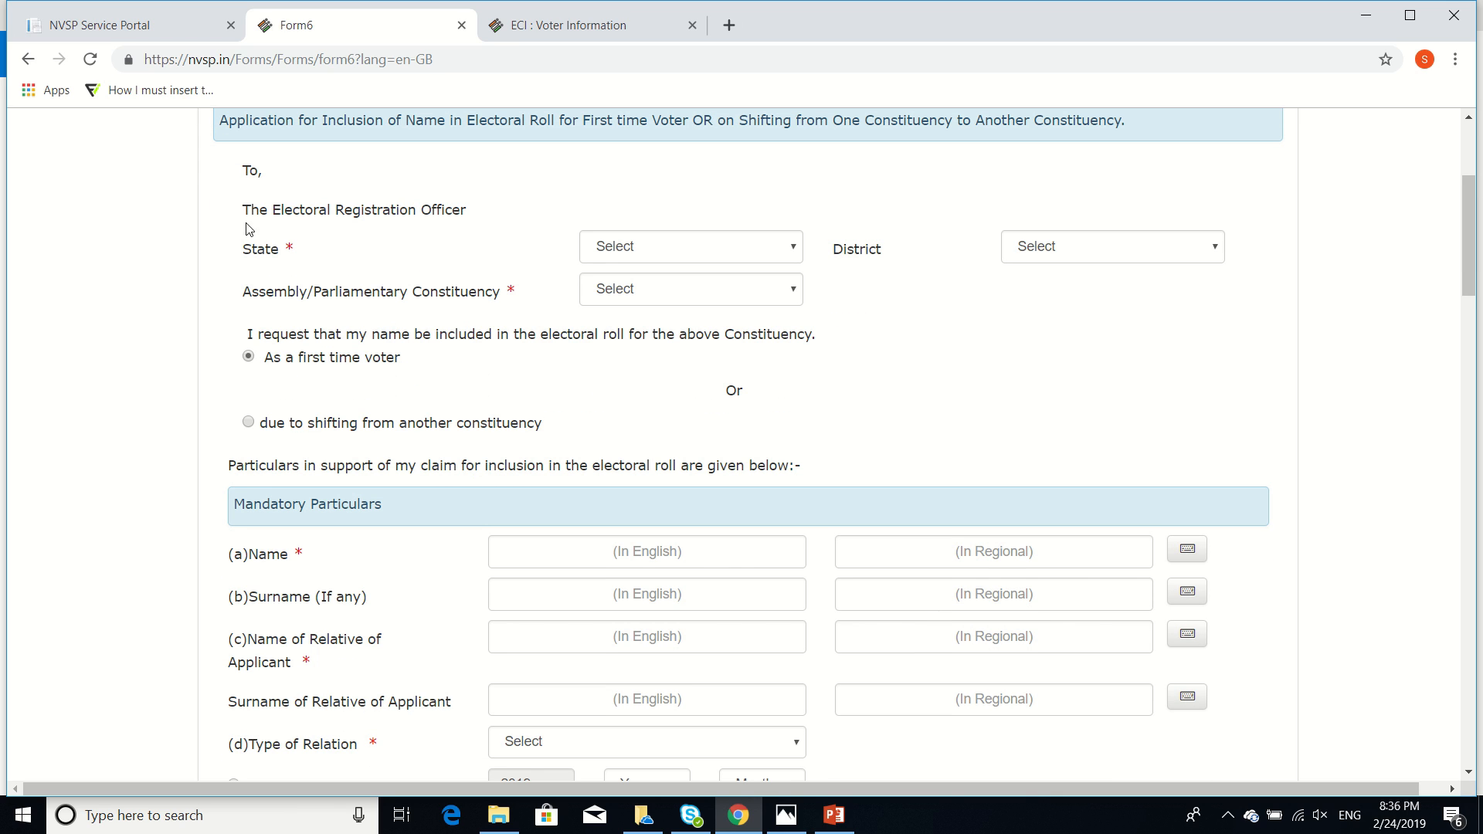
Choose Karnataka, BANGALORE URBAN and Mahadevapura in the State, District and Constituency lists
{"action": "left_click", "coordinate": [663, 251]}
{"action": "scroll", "coordinate": [695, 479], "scroll_direction": "down", "scroll_amount": 4}
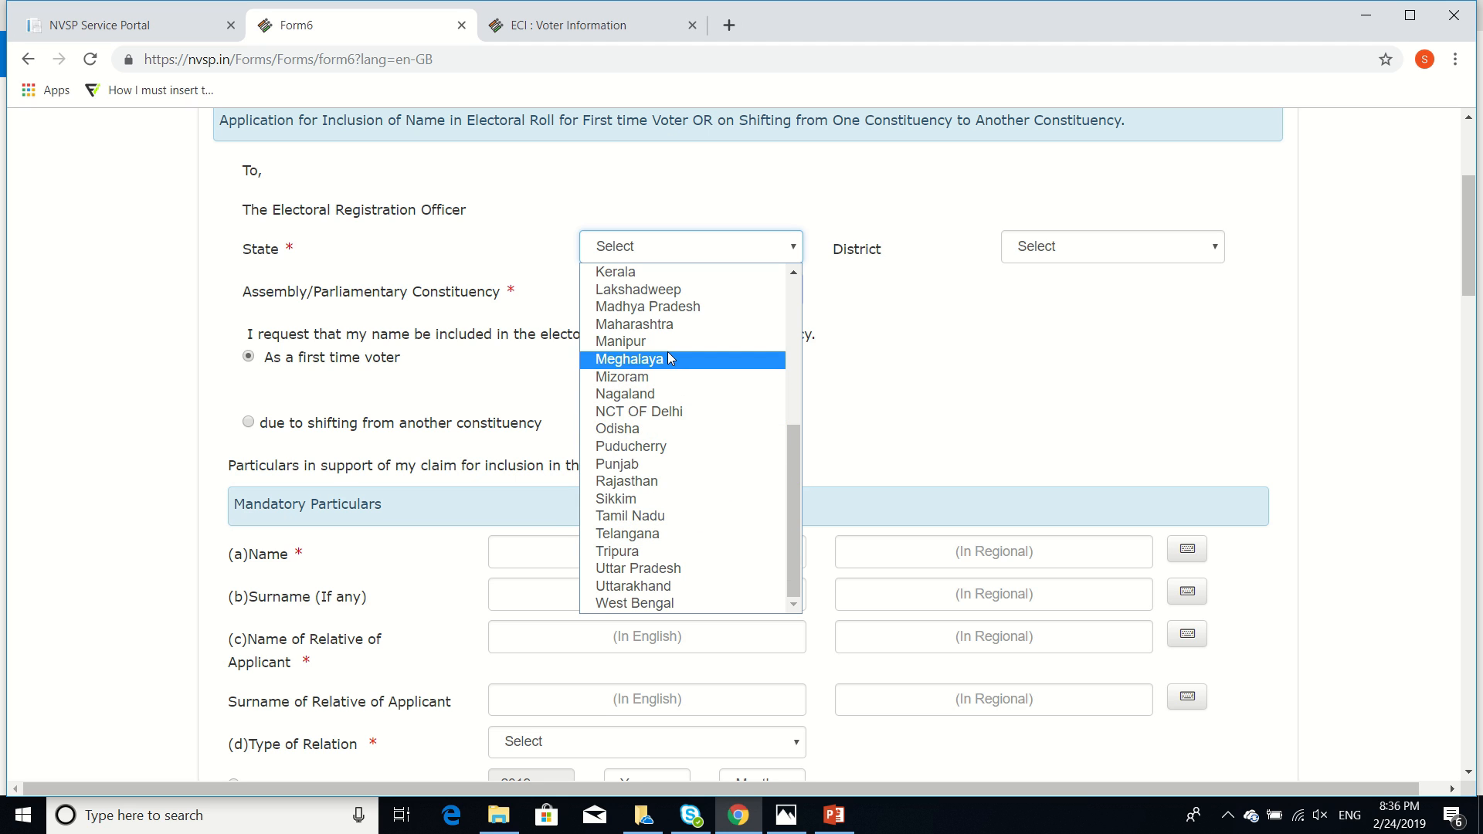
{"action": "scroll", "coordinate": [664, 294], "scroll_direction": "up", "scroll_amount": 4}
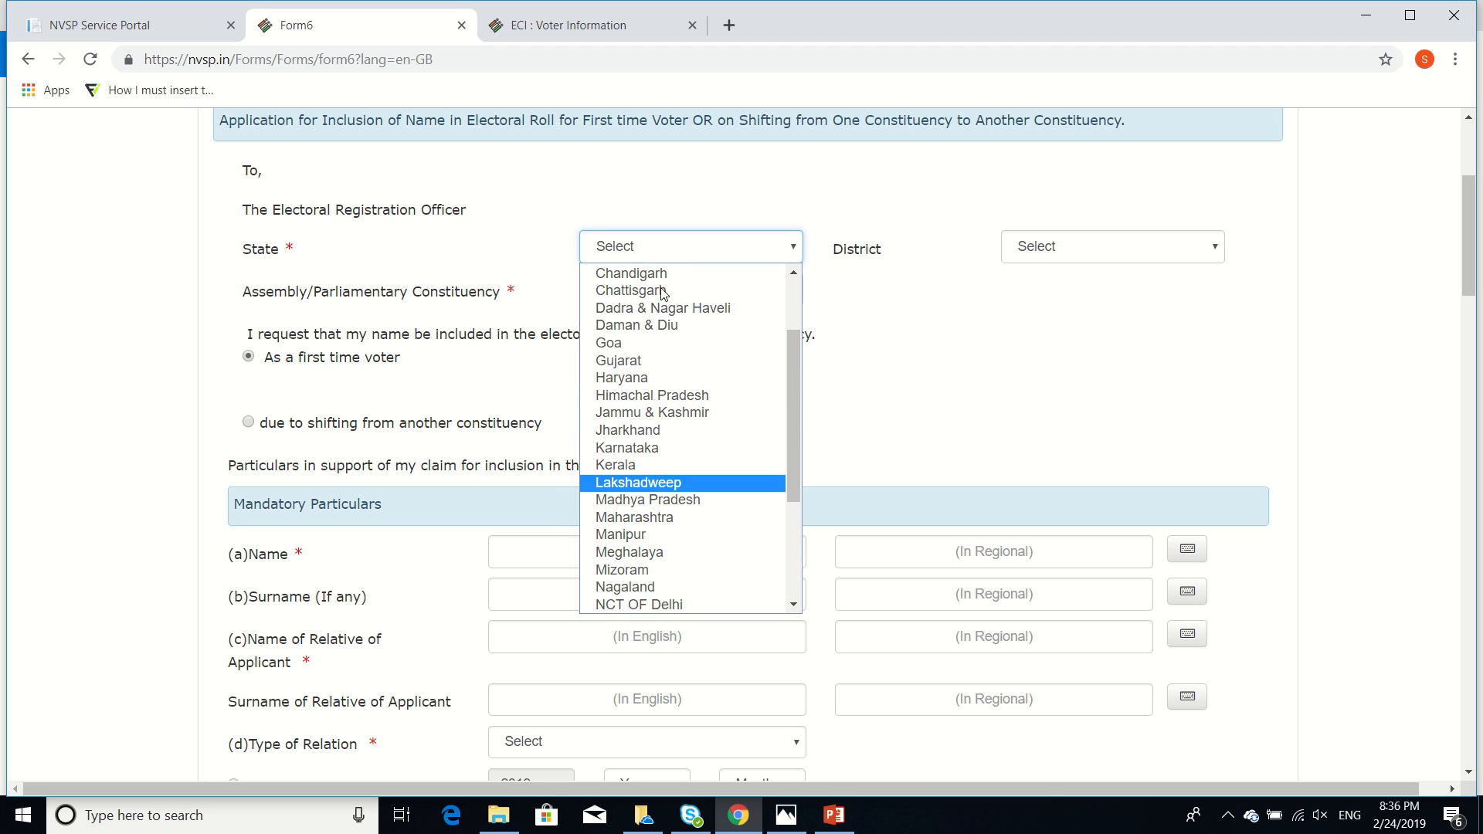
{"action": "left_click", "coordinate": [683, 448]}
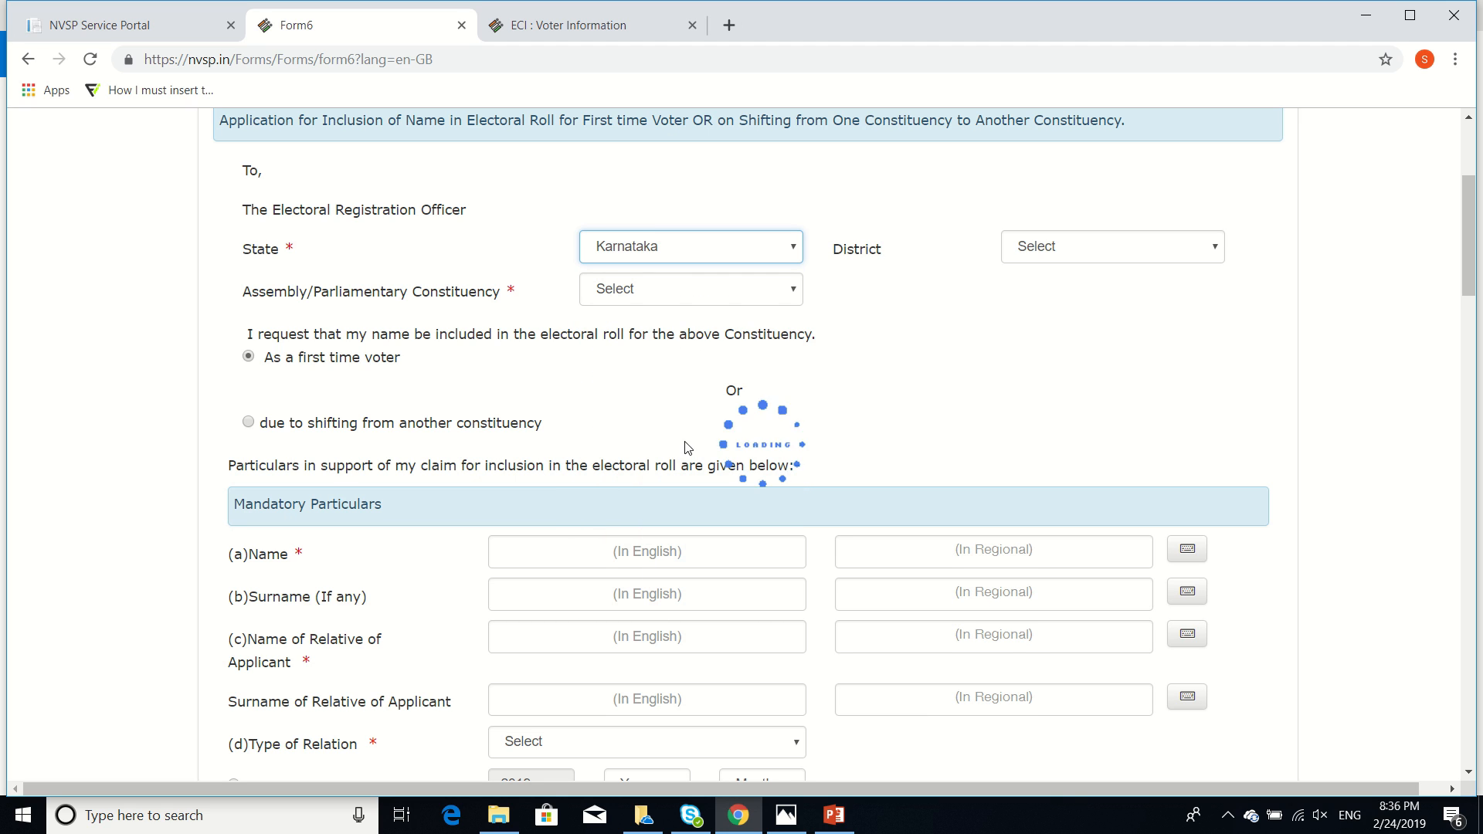
{"action": "left_click", "coordinate": [1066, 249]}
{"action": "left_click", "coordinate": [1125, 378]}
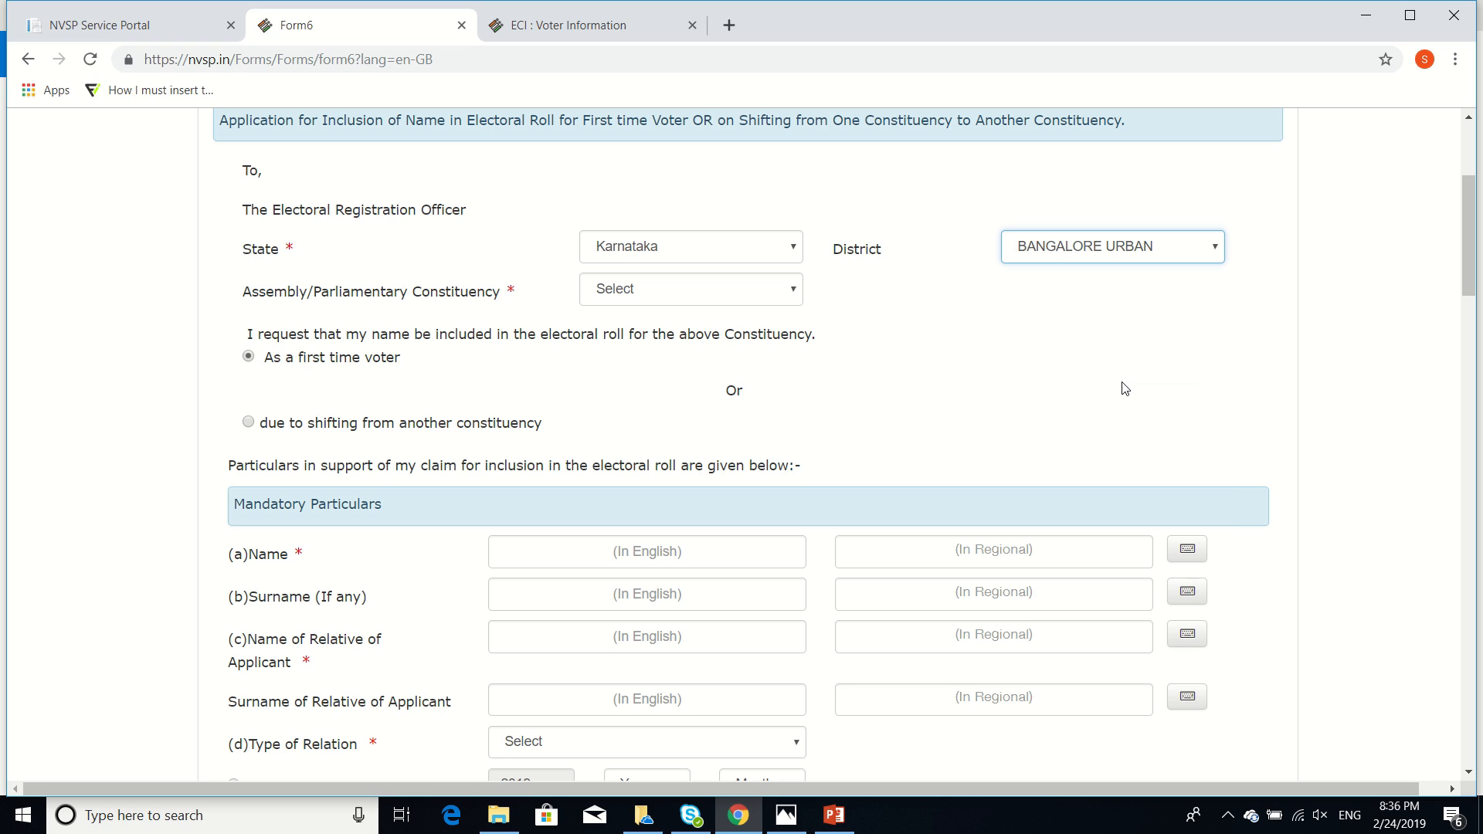
{"action": "left_click", "coordinate": [784, 298]}
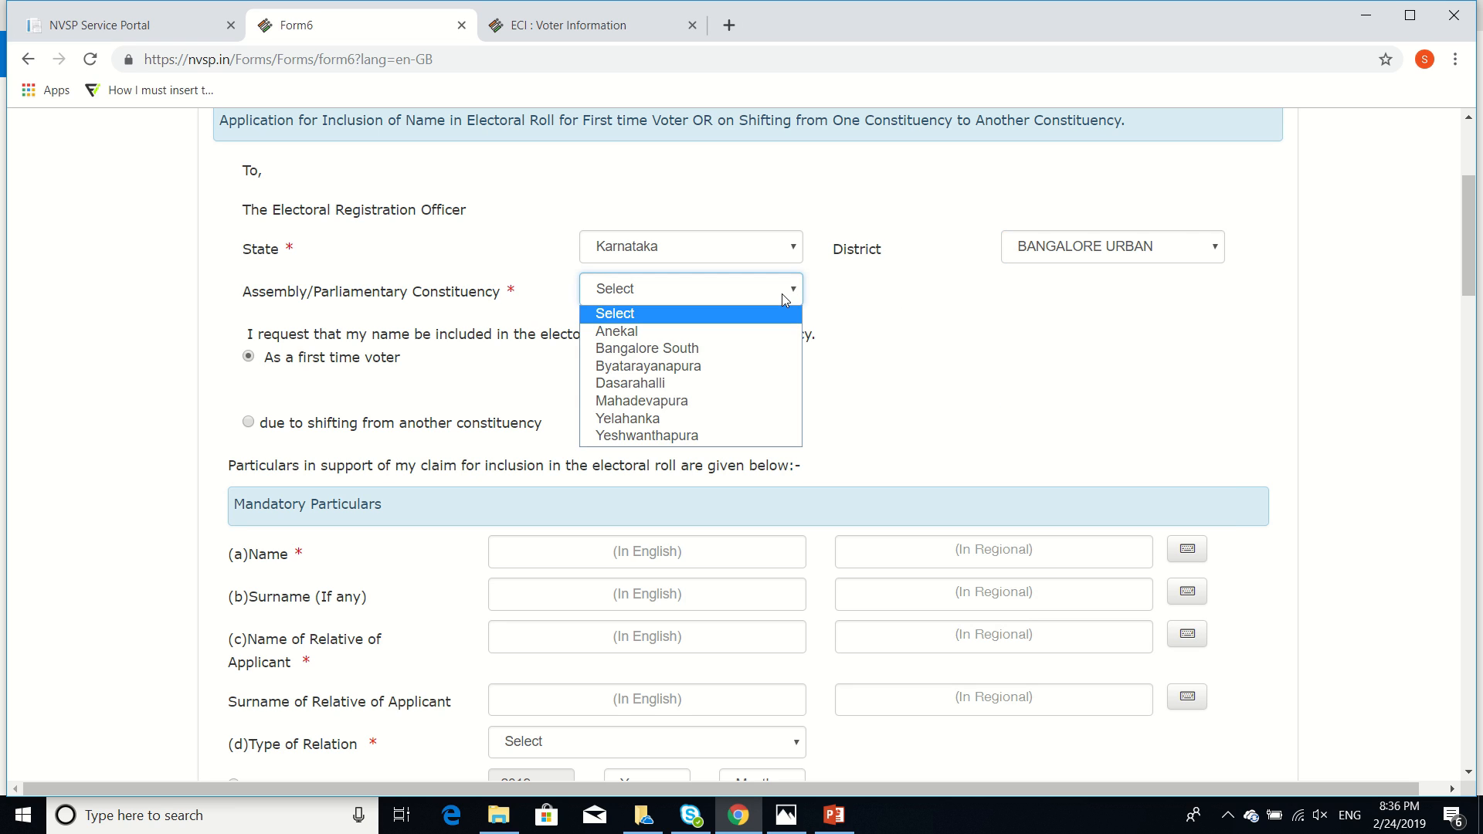
{"action": "left_click", "coordinate": [741, 397]}
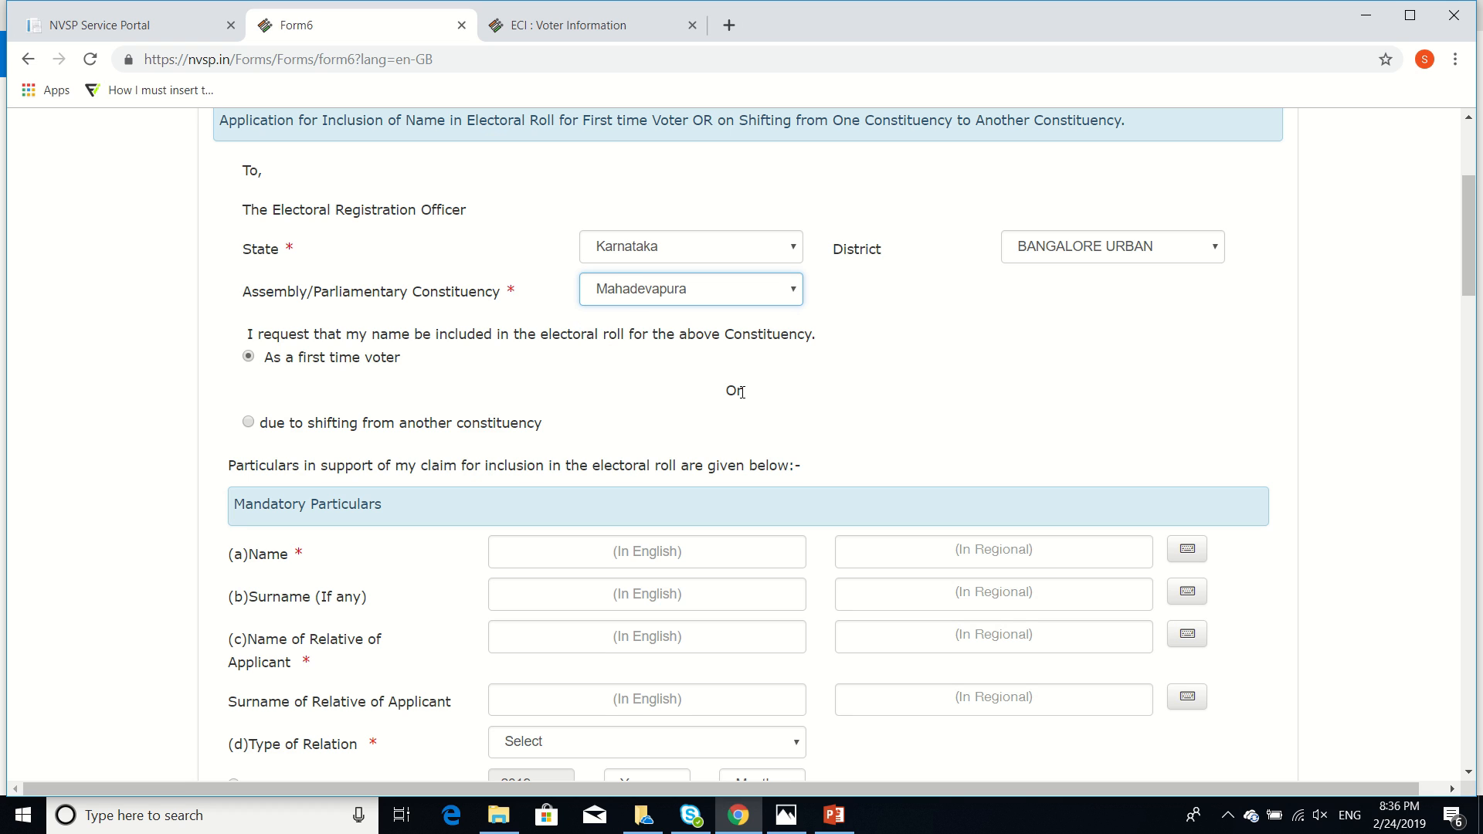
{"action": "scroll", "coordinate": [741, 386], "scroll_direction": "down", "scroll_amount": 3}
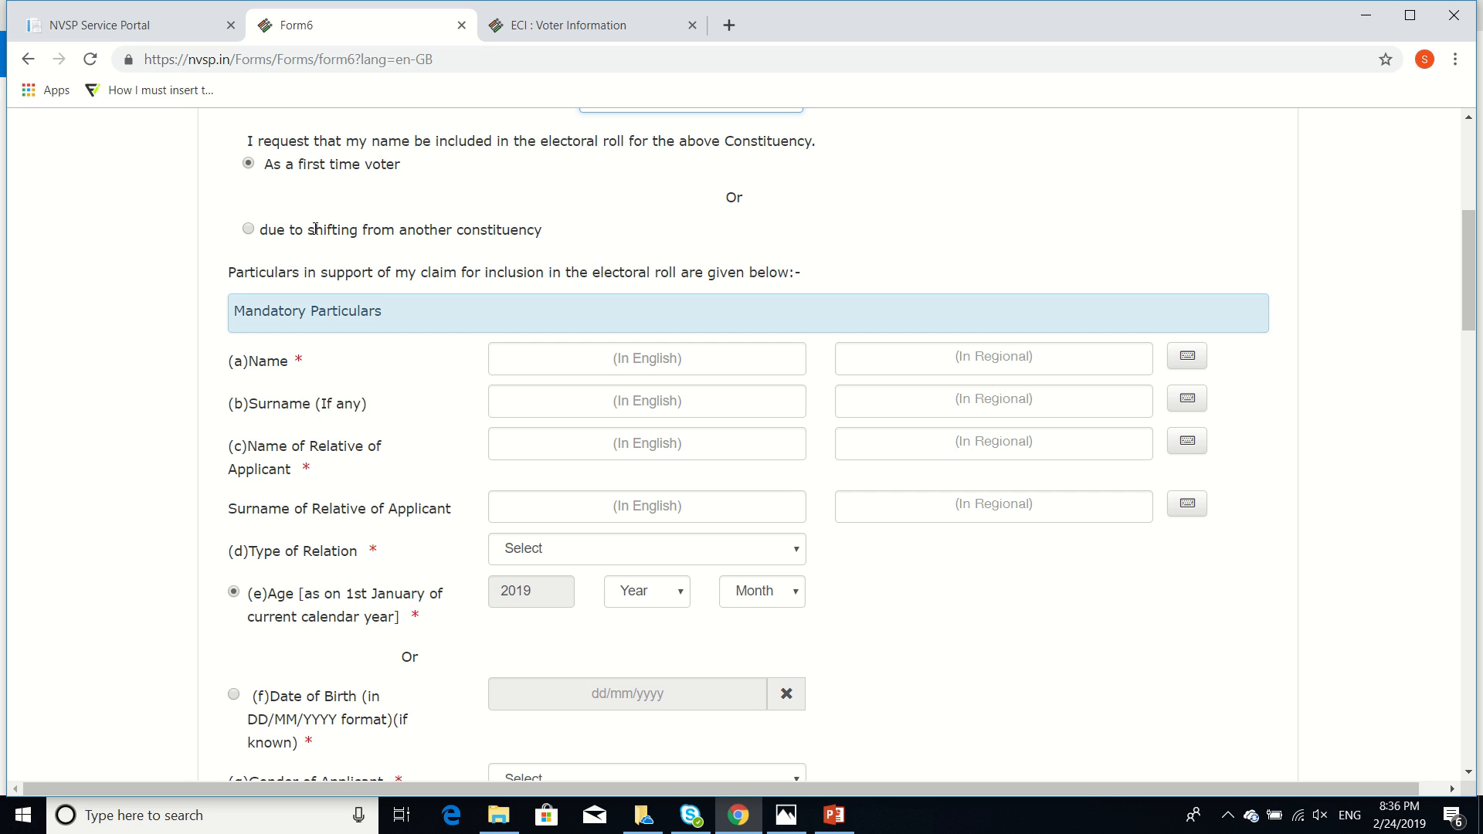
Mark the application as shifting from another constituency and enter the applicant's first name and surname
{"action": "left_click", "coordinate": [249, 230]}
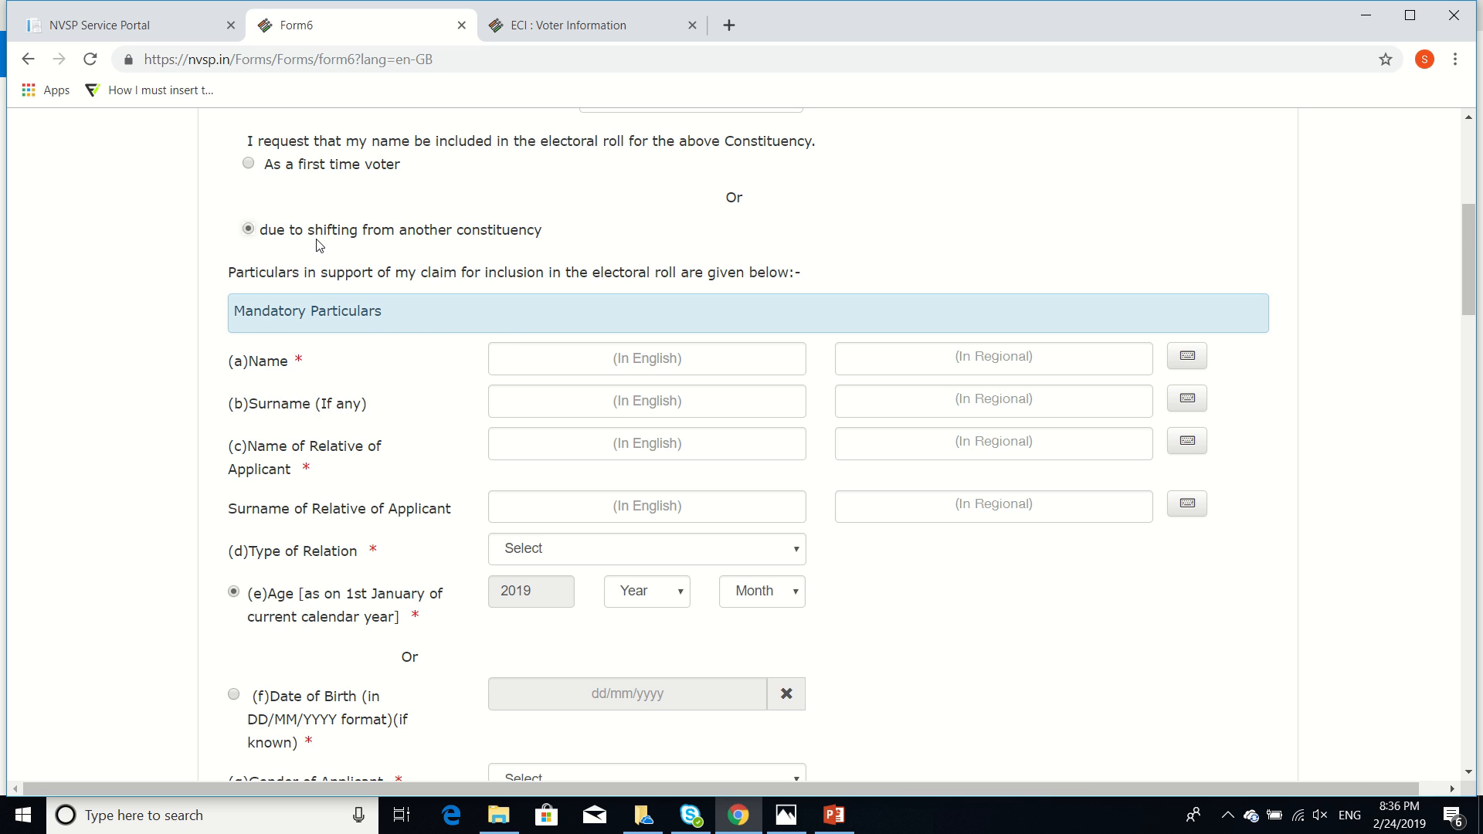
{"action": "scroll", "coordinate": [319, 246], "scroll_direction": "down", "scroll_amount": 3}
{"action": "left_click", "coordinate": [631, 136]}
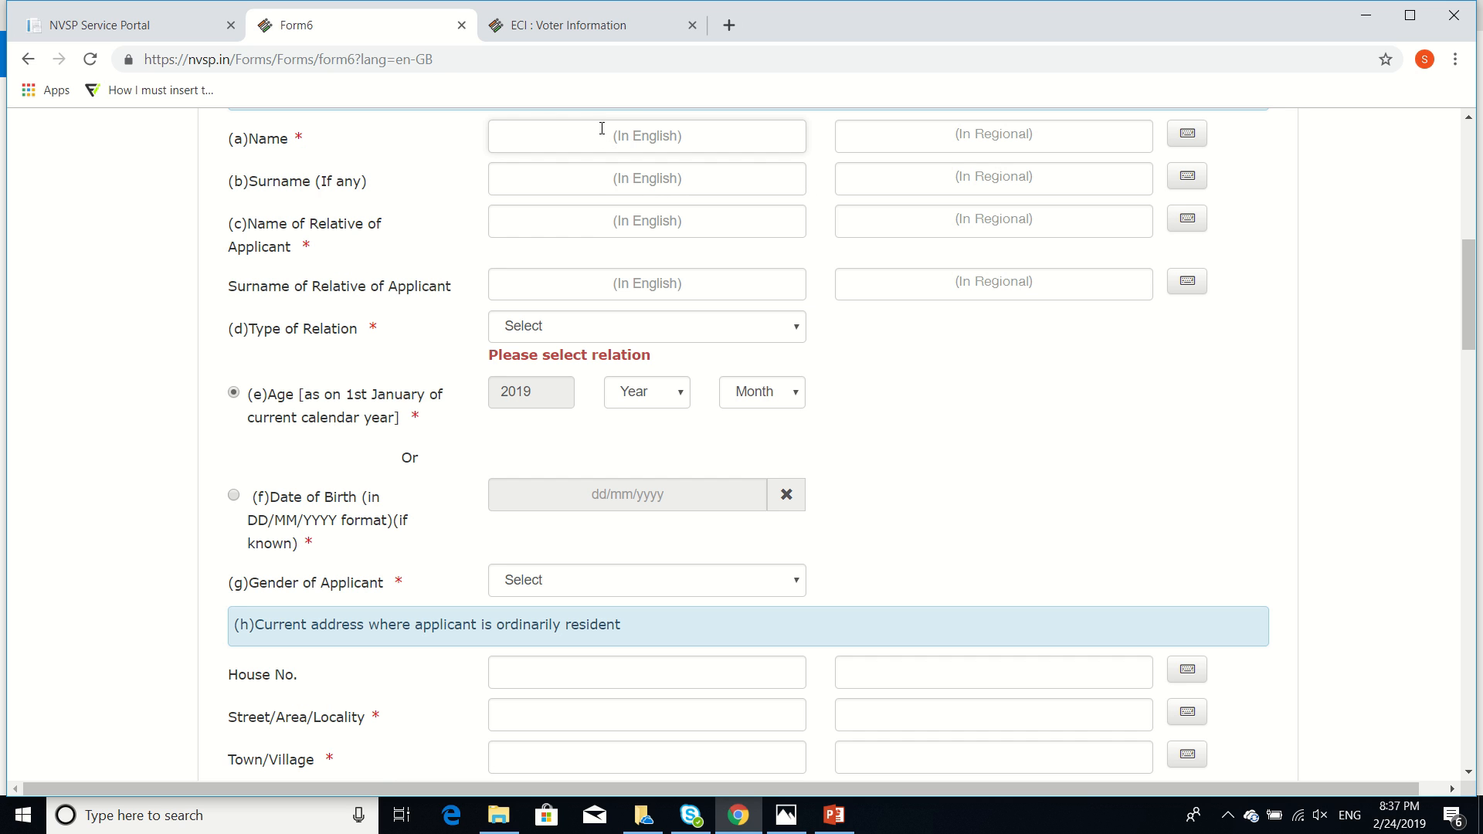
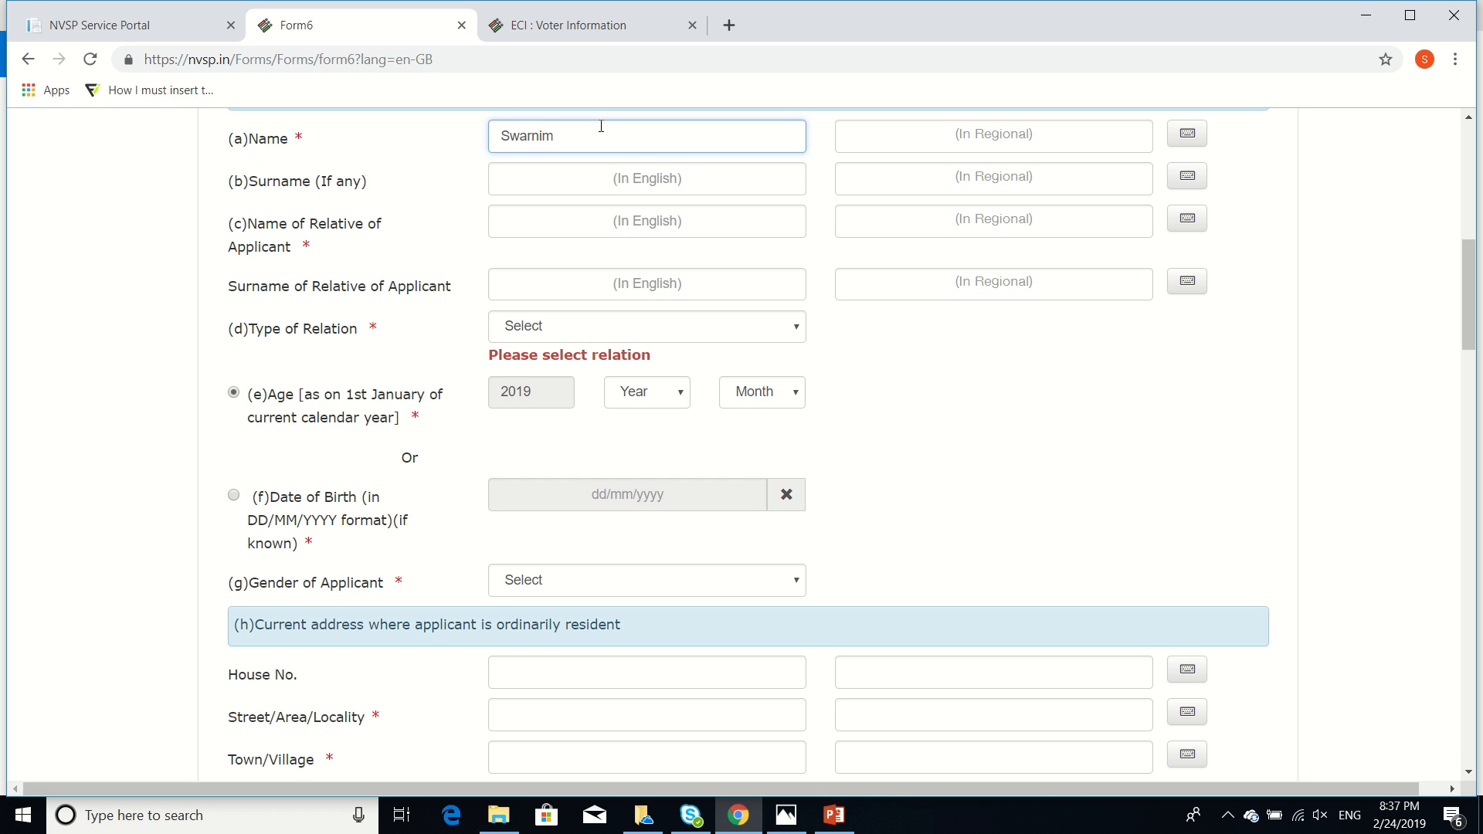
{"action": "left_click", "coordinate": [1069, 140]}
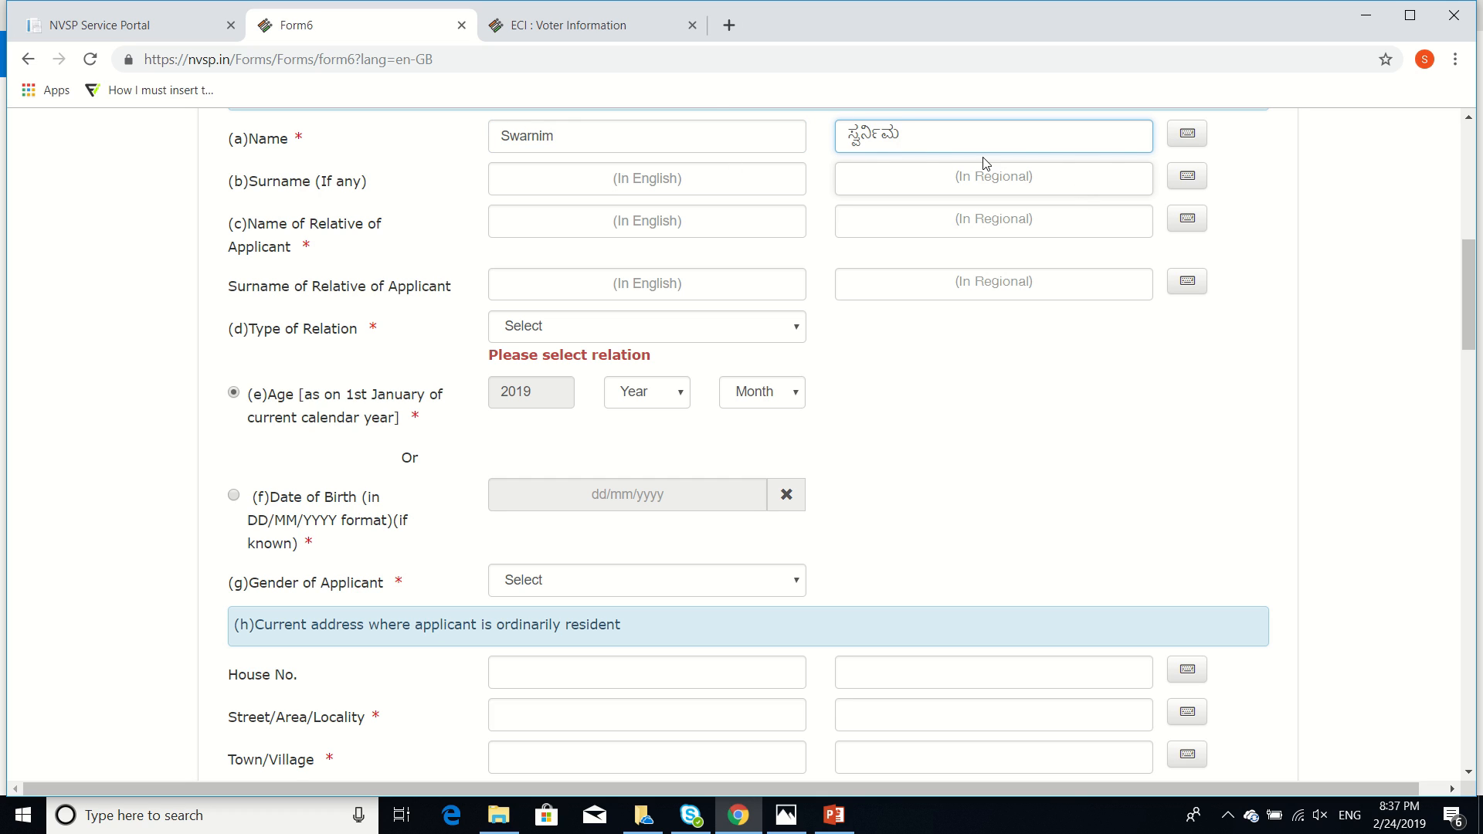
{"action": "left_click", "coordinate": [632, 187]}
{"action": "key", "text": "Tab"}
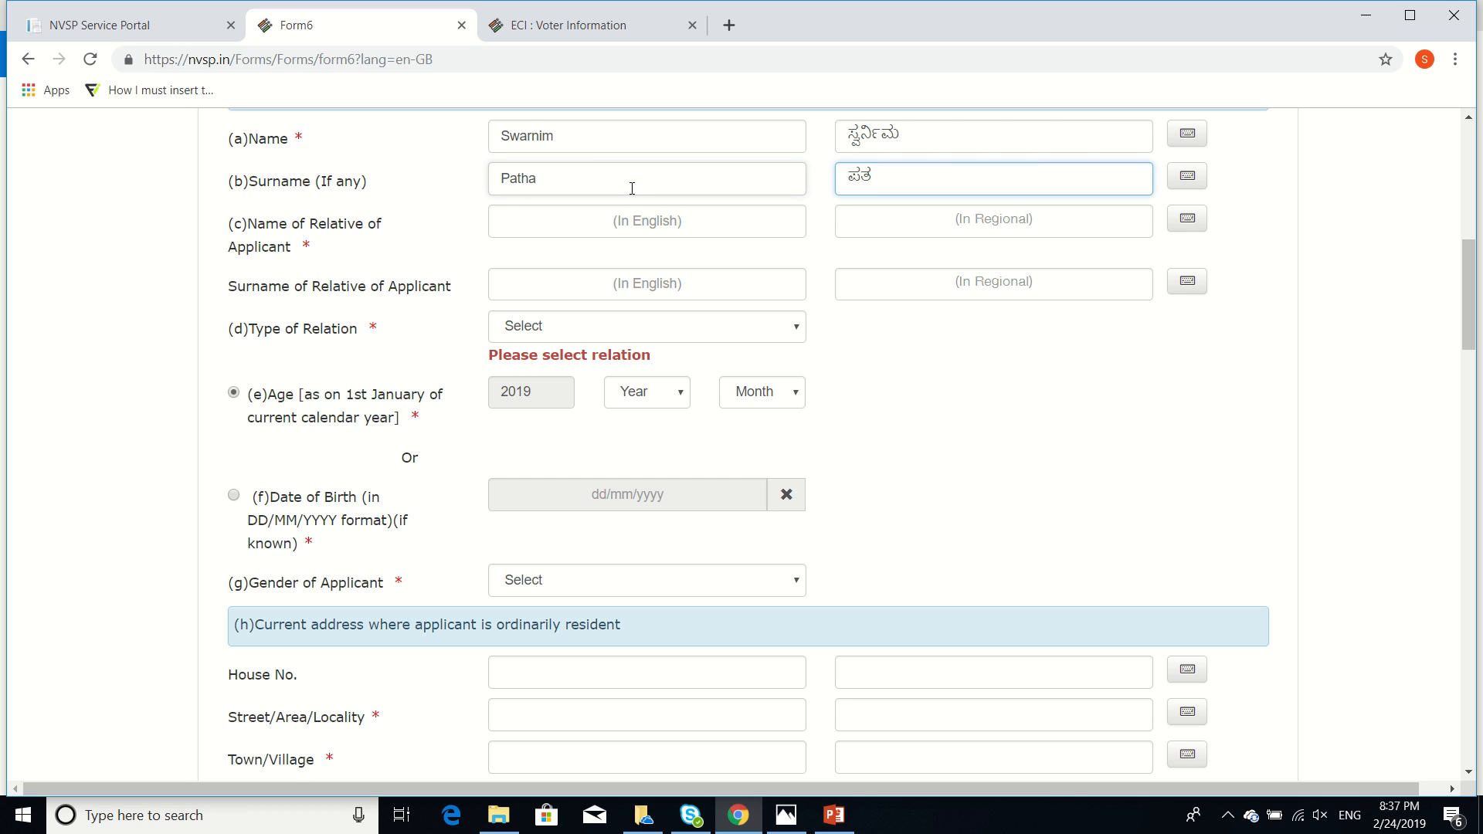
Enter the relative's name and surname and set the type of relation to Wife
{"action": "left_click", "coordinate": [596, 223]}
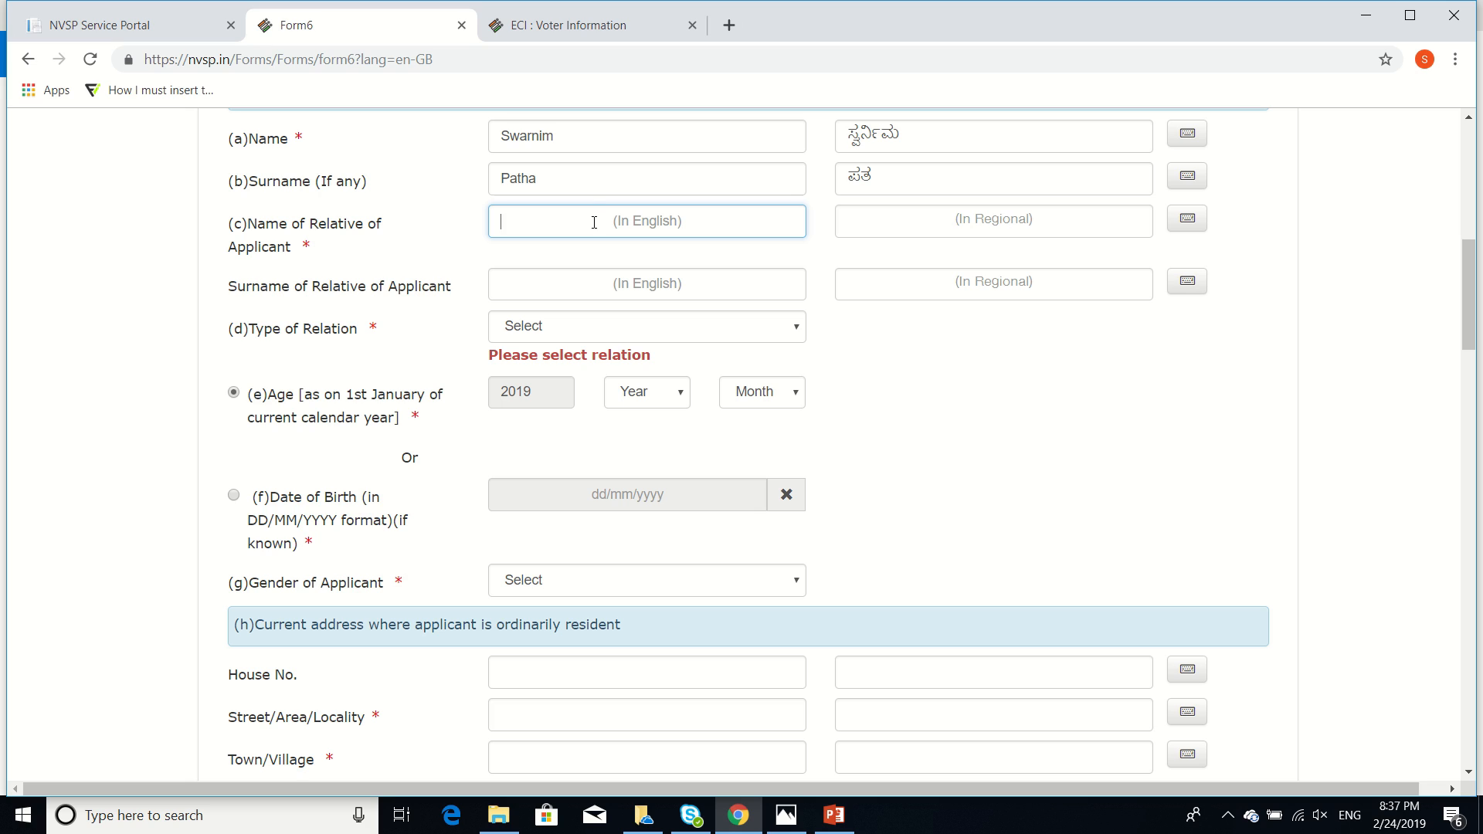
{"action": "left_click", "coordinate": [630, 283]}
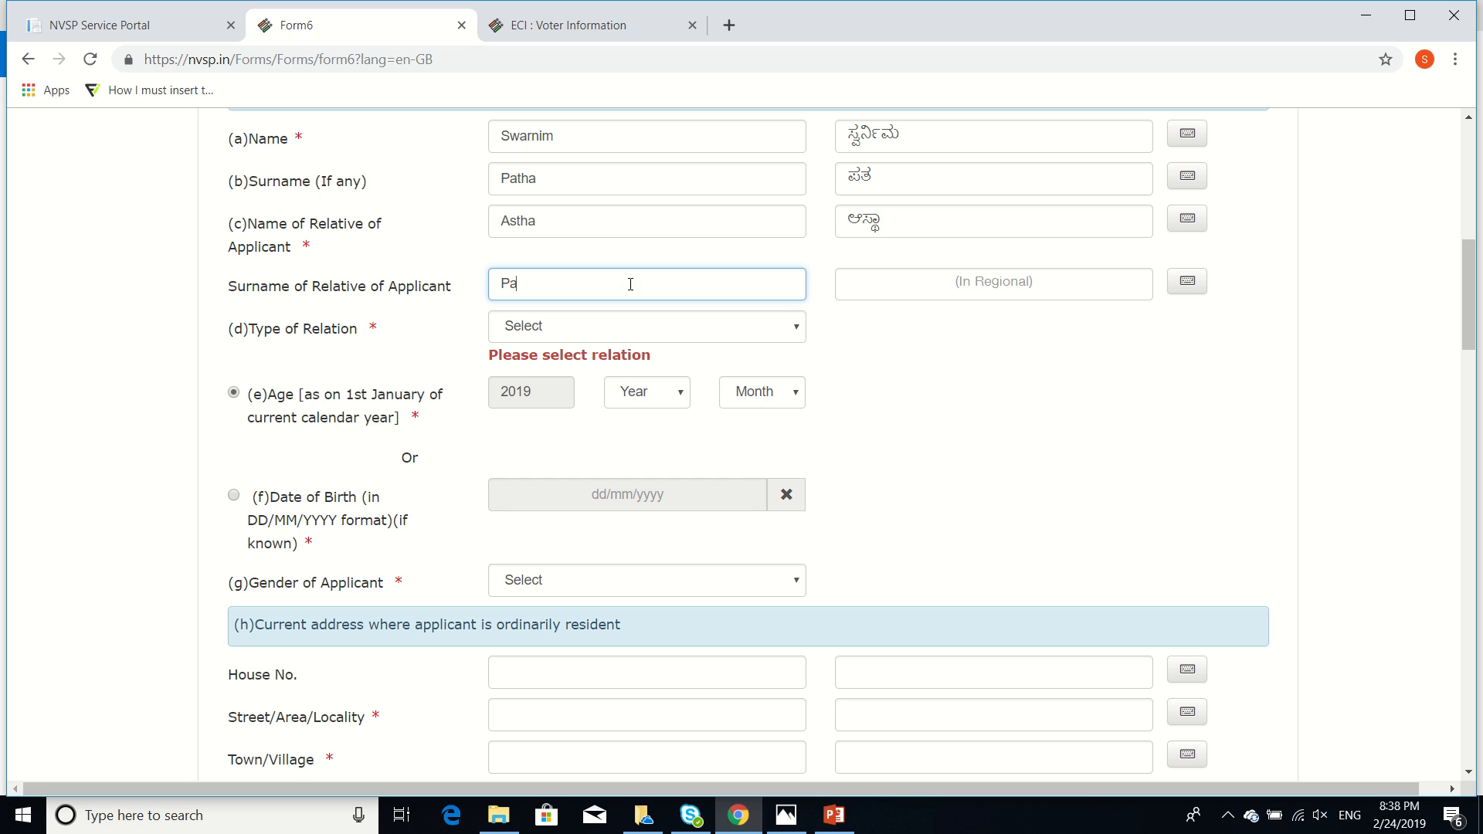
{"action": "left_click", "coordinate": [970, 461]}
{"action": "left_click", "coordinate": [693, 328]}
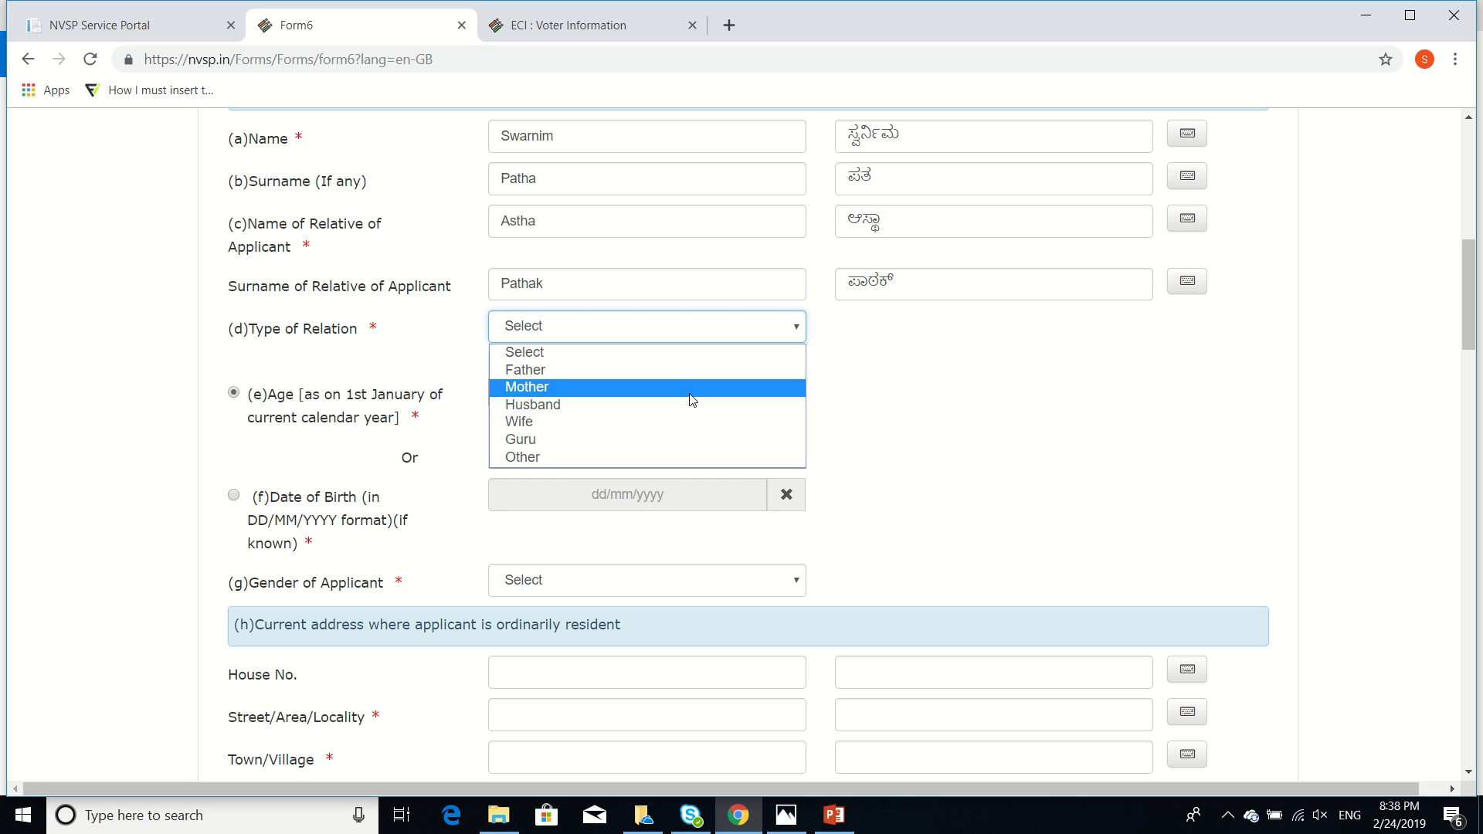
{"action": "left_click", "coordinate": [684, 423]}
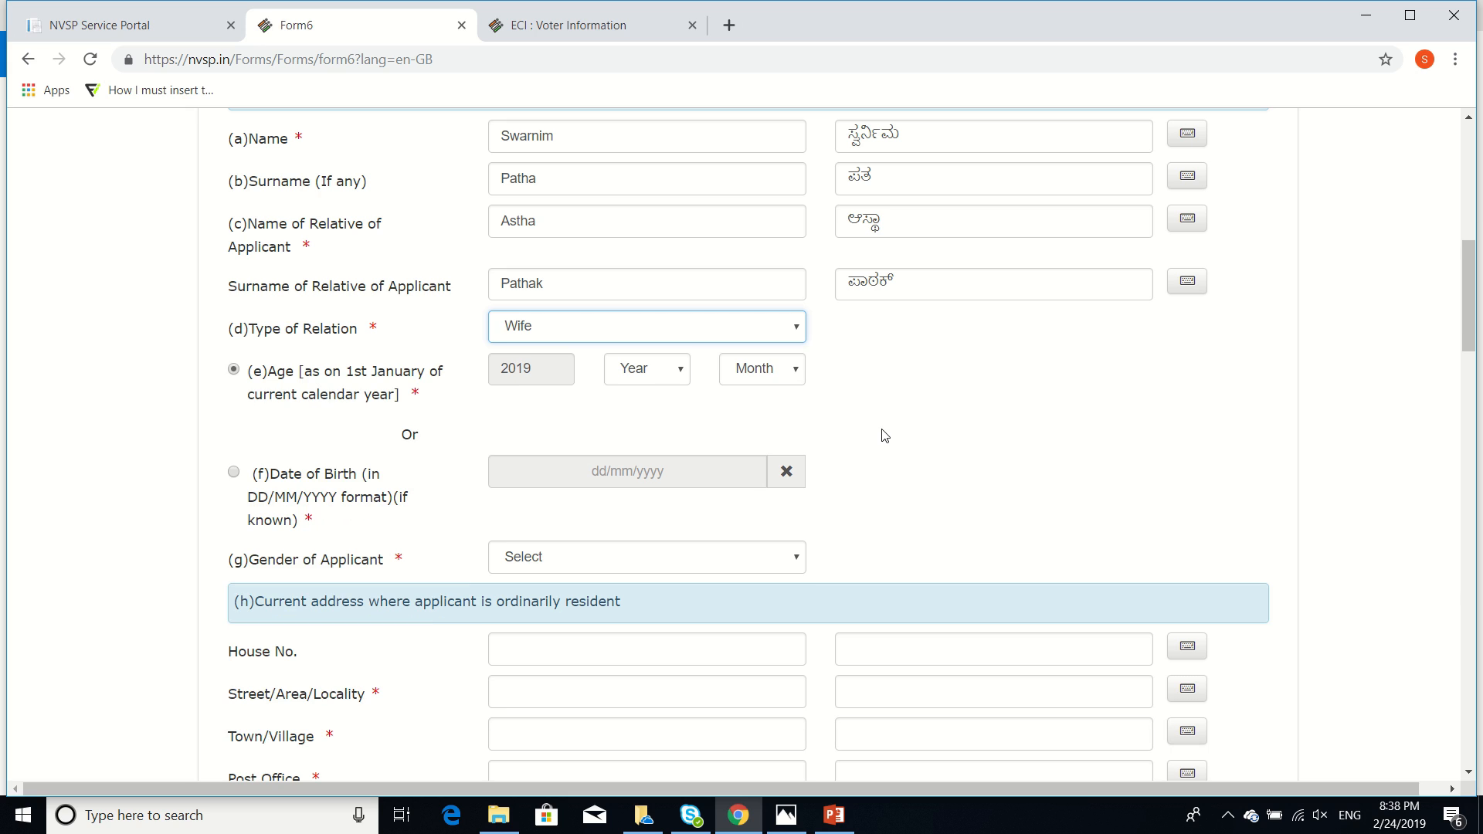
{"action": "scroll", "coordinate": [877, 434], "scroll_direction": "down", "scroll_amount": 3}
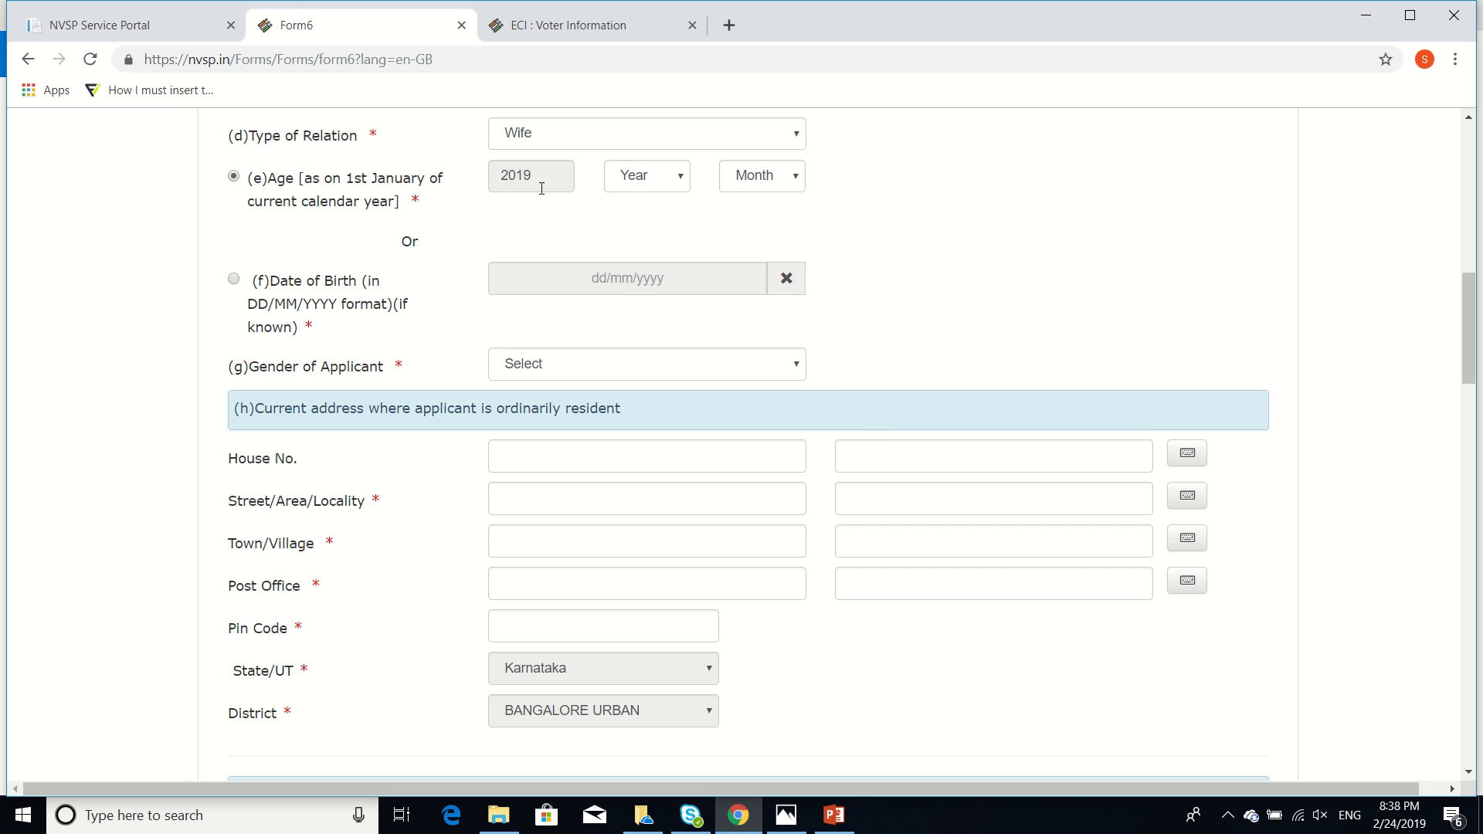
{"action": "left_click", "coordinate": [657, 180]}
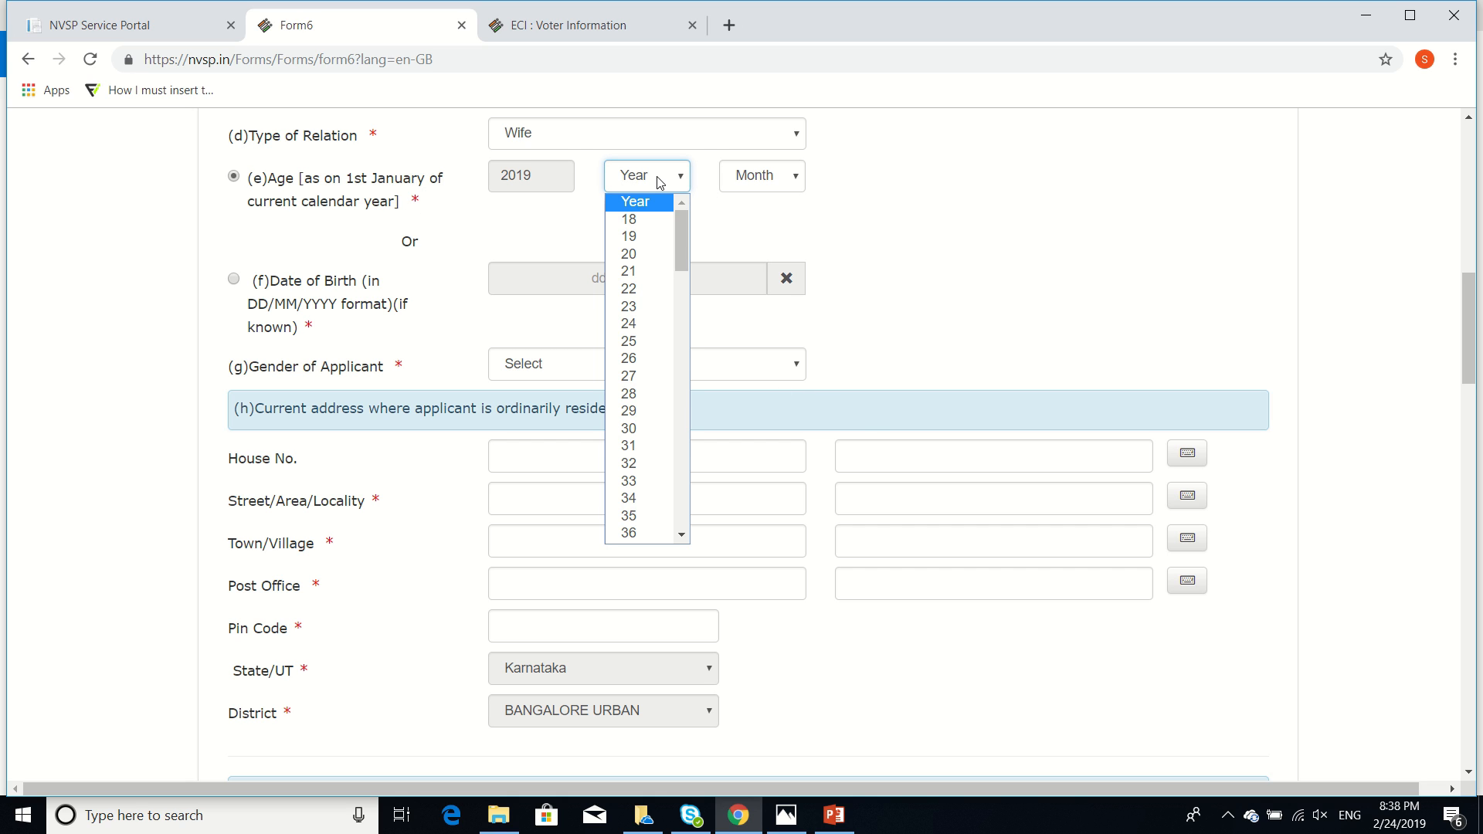
{"action": "left_click", "coordinate": [659, 180]}
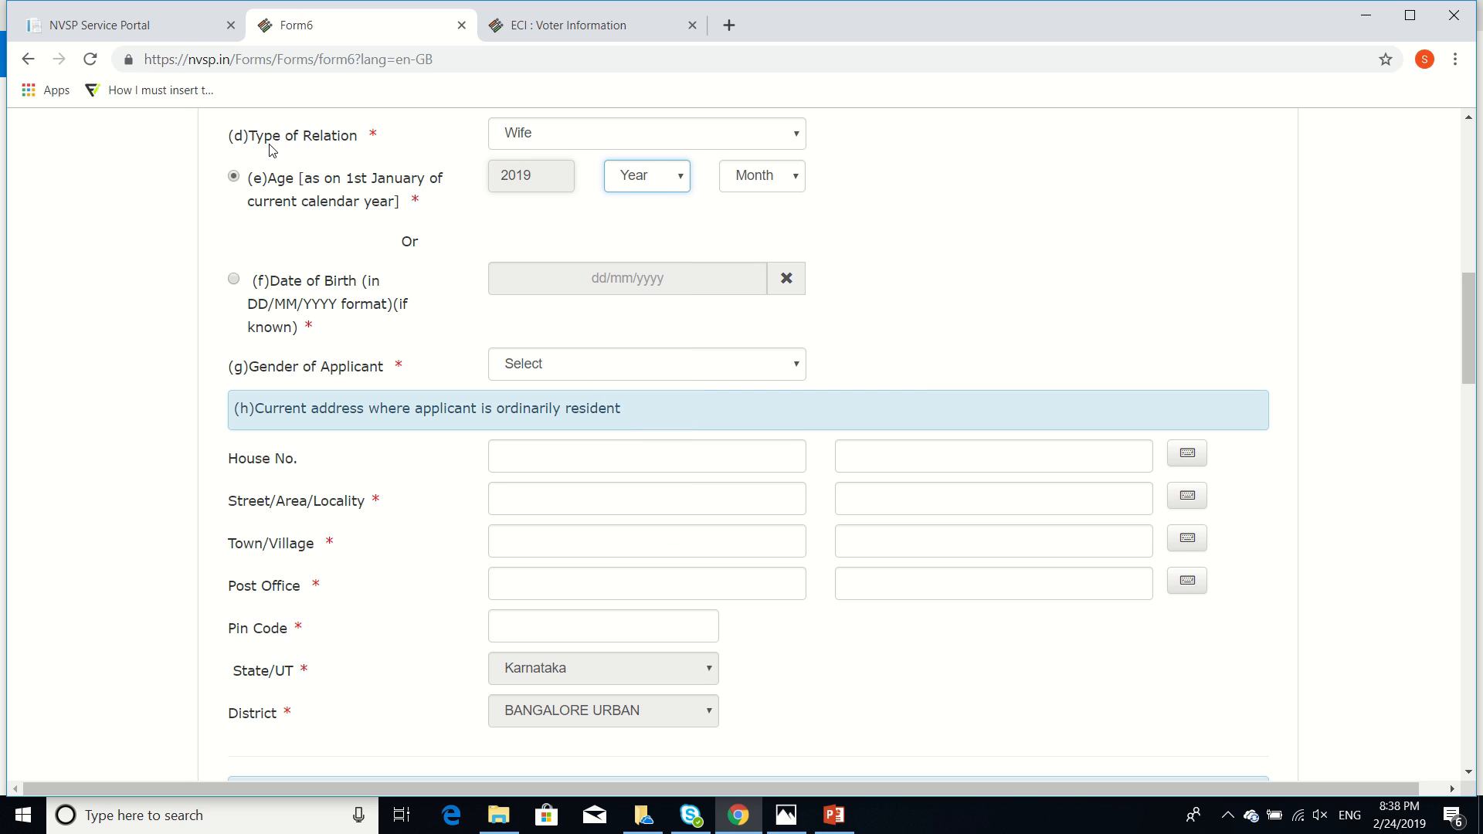
{"action": "left_click", "coordinate": [234, 280]}
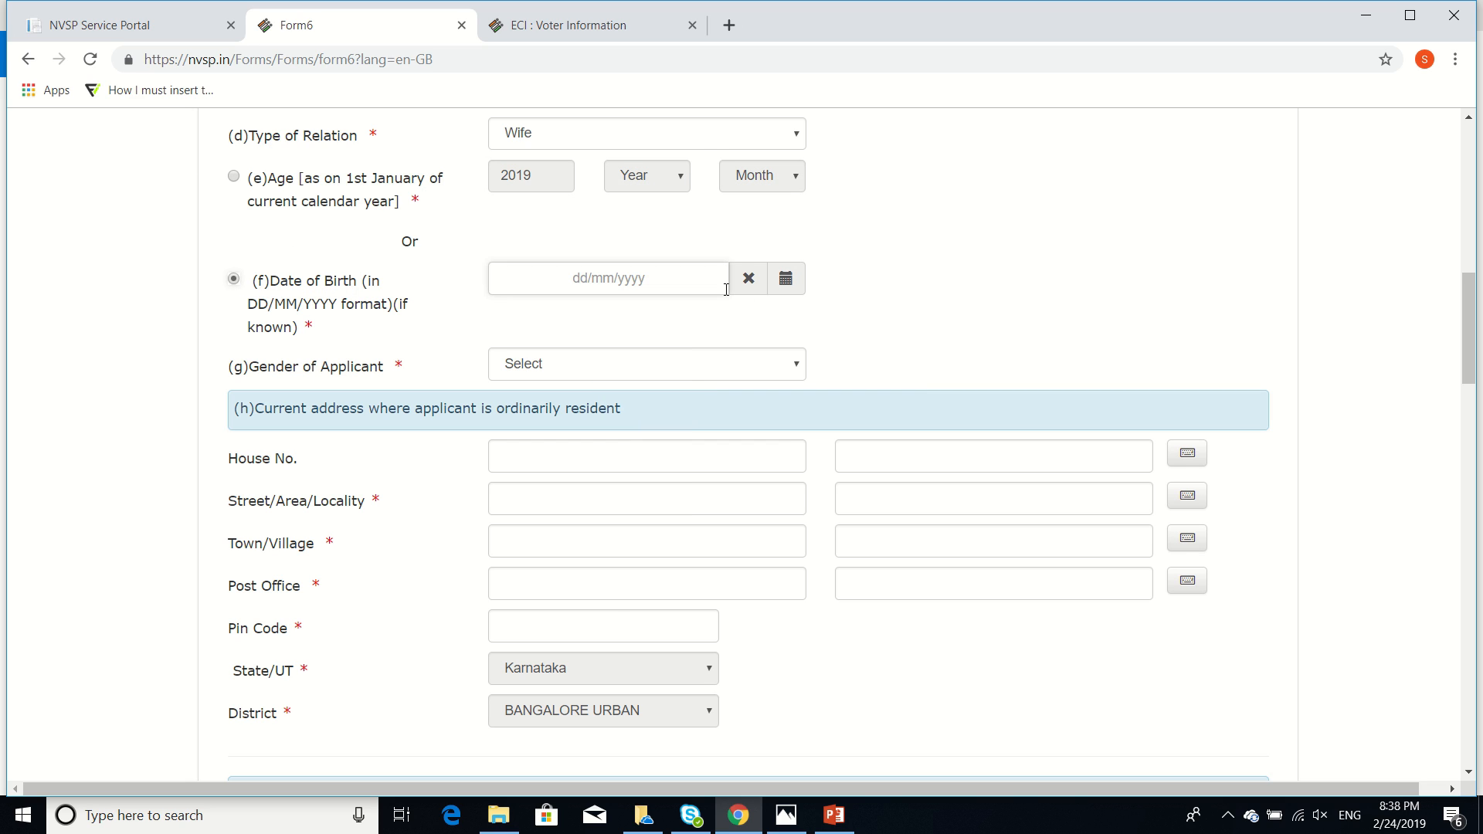
{"action": "left_click", "coordinate": [679, 279]}
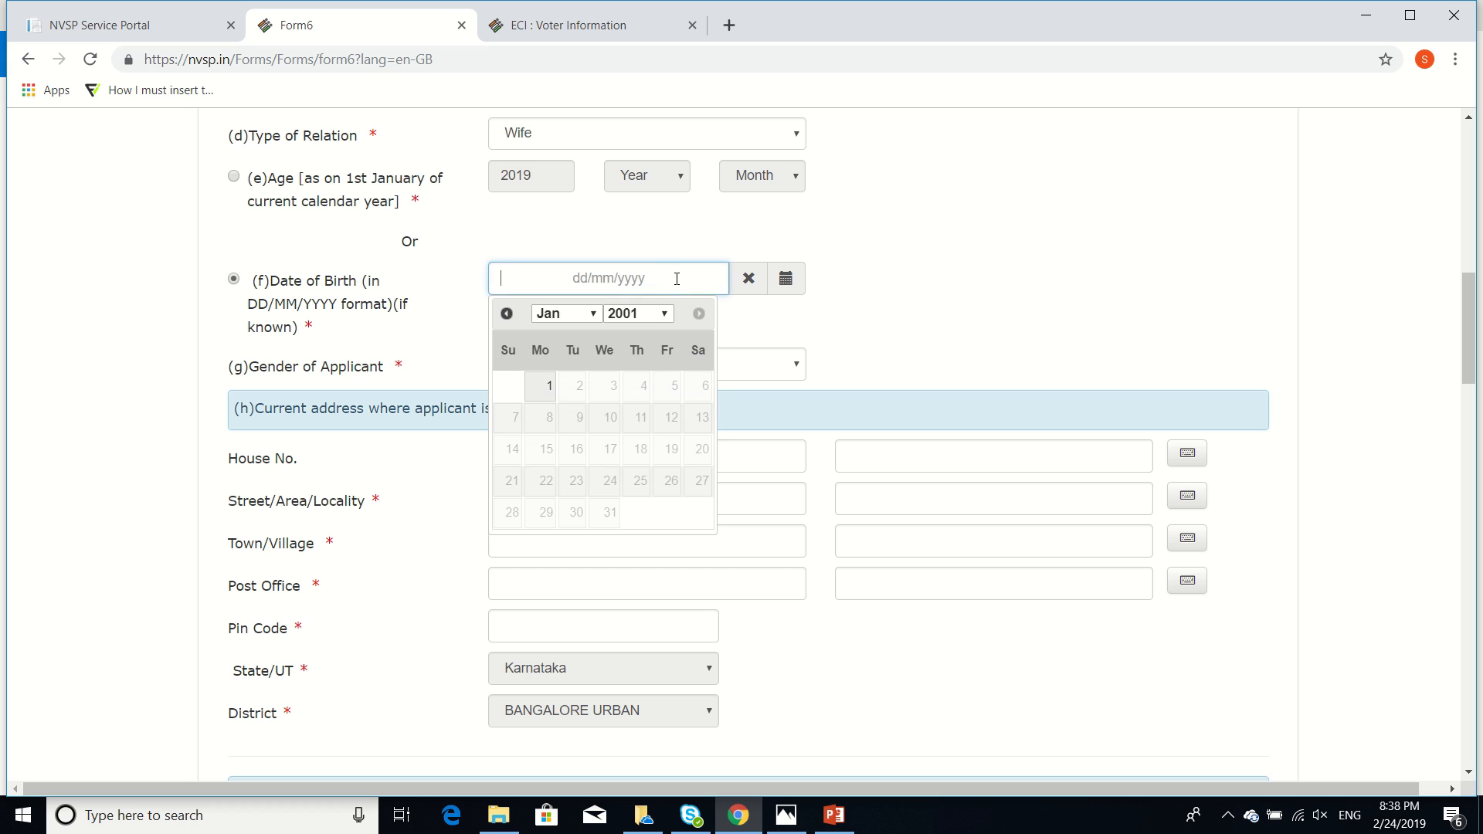
{"action": "left_click", "coordinate": [654, 315]}
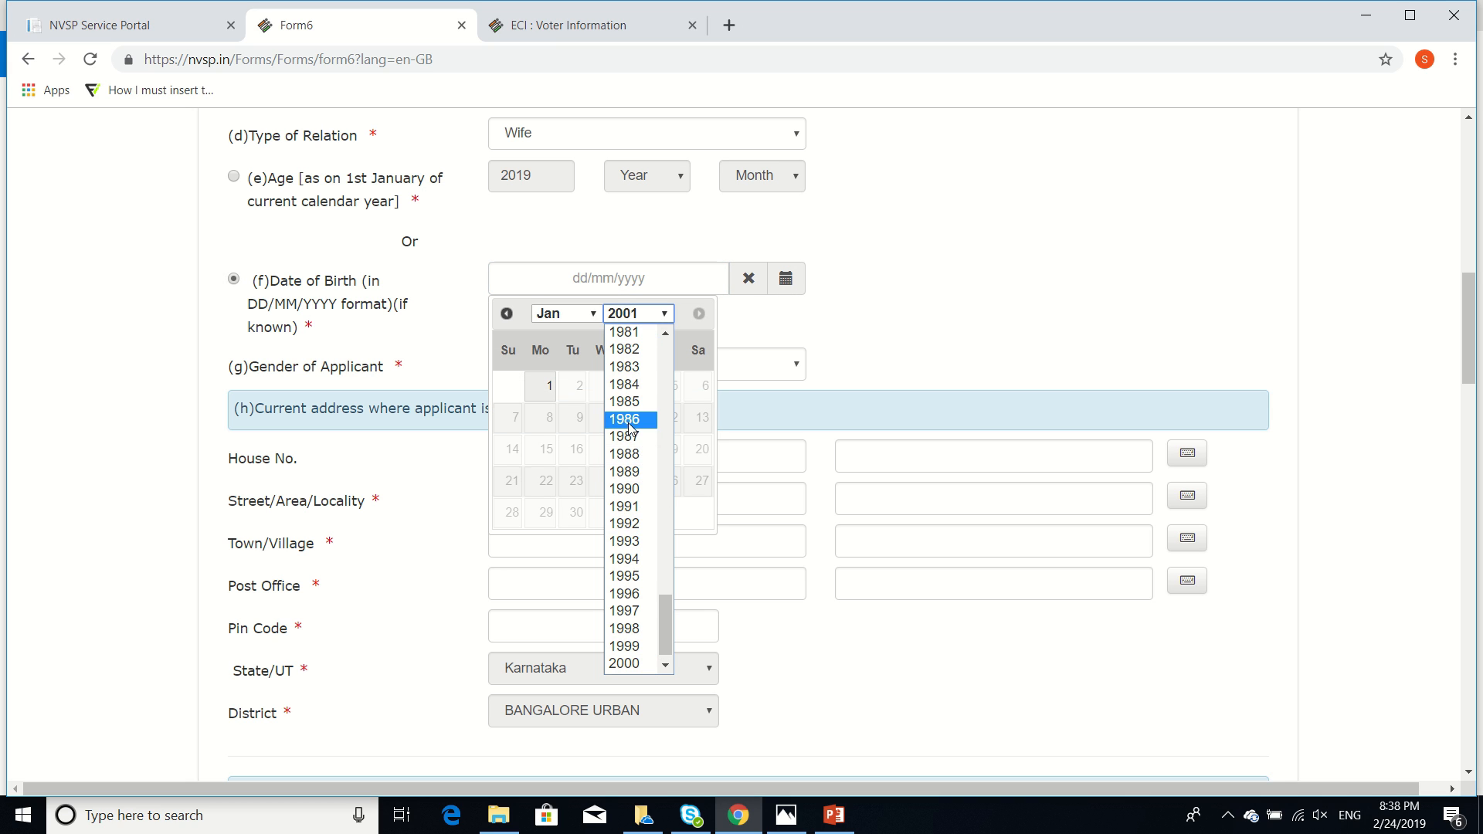
{"action": "left_click", "coordinate": [625, 403]}
{"action": "left_click", "coordinate": [575, 309]}
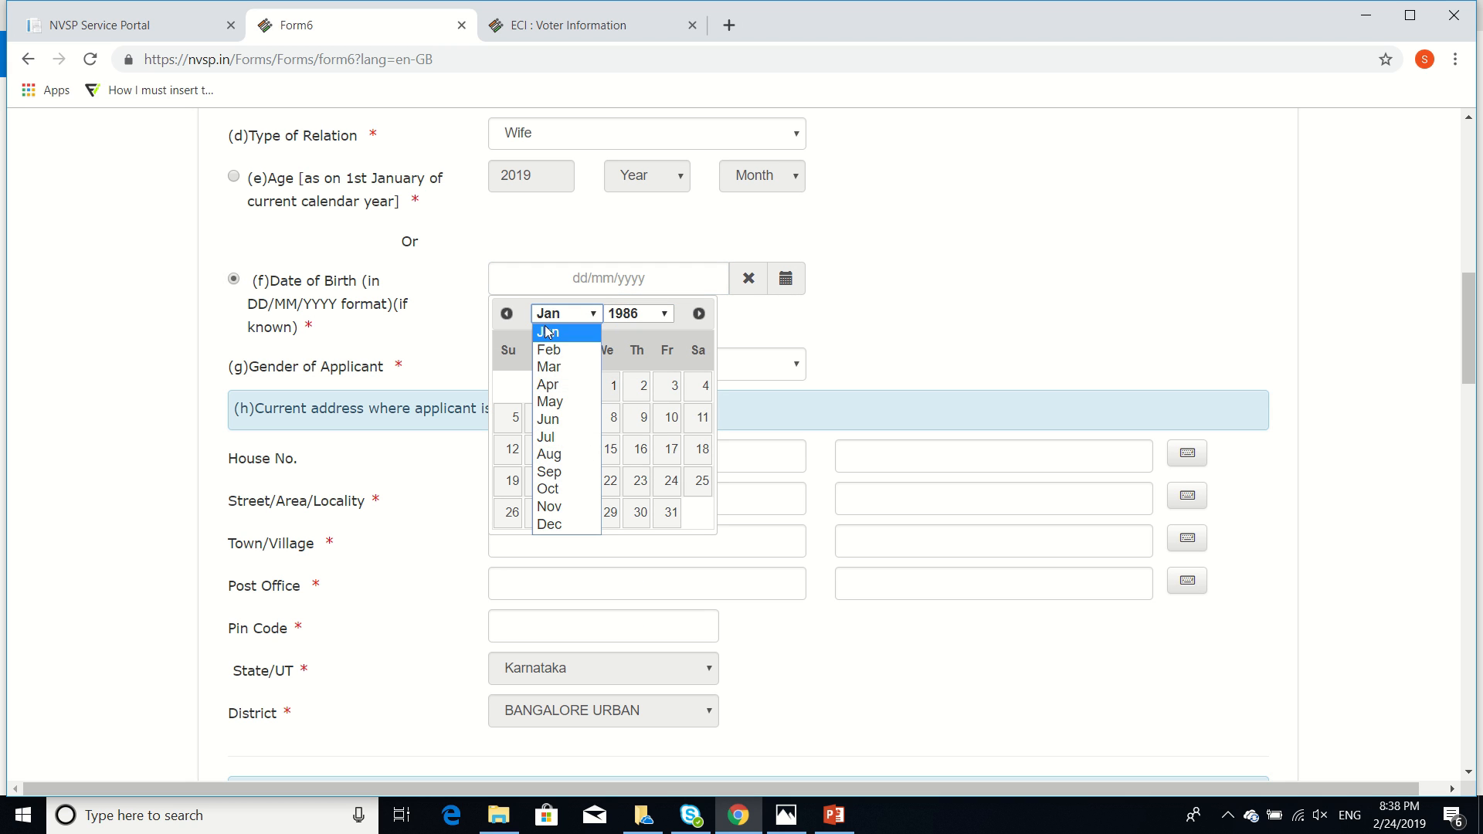
{"action": "left_click", "coordinate": [597, 525]}
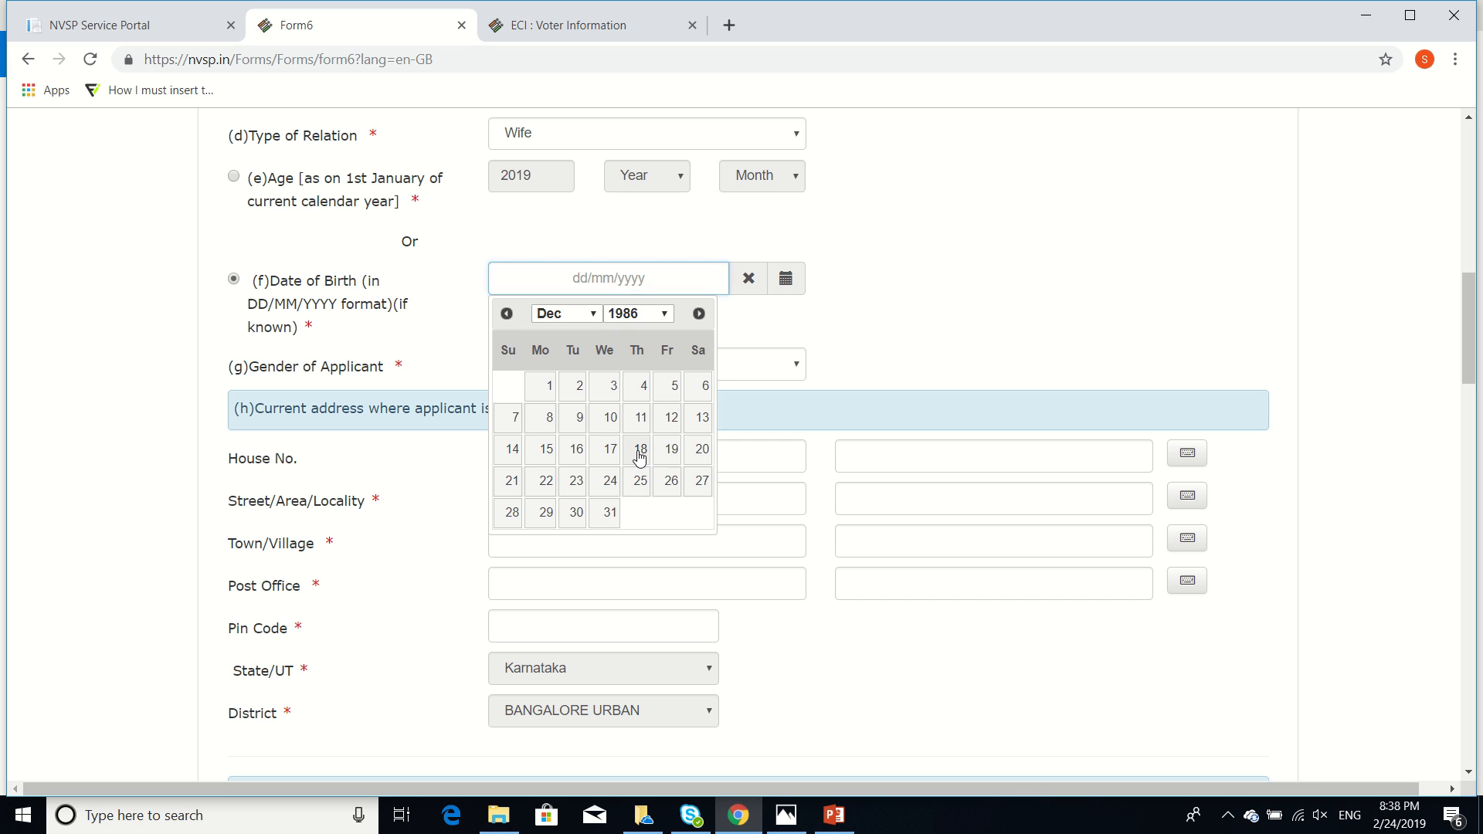
{"action": "left_click", "coordinate": [638, 451]}
{"action": "scroll", "coordinate": [871, 327], "scroll_direction": "down", "scroll_amount": 2}
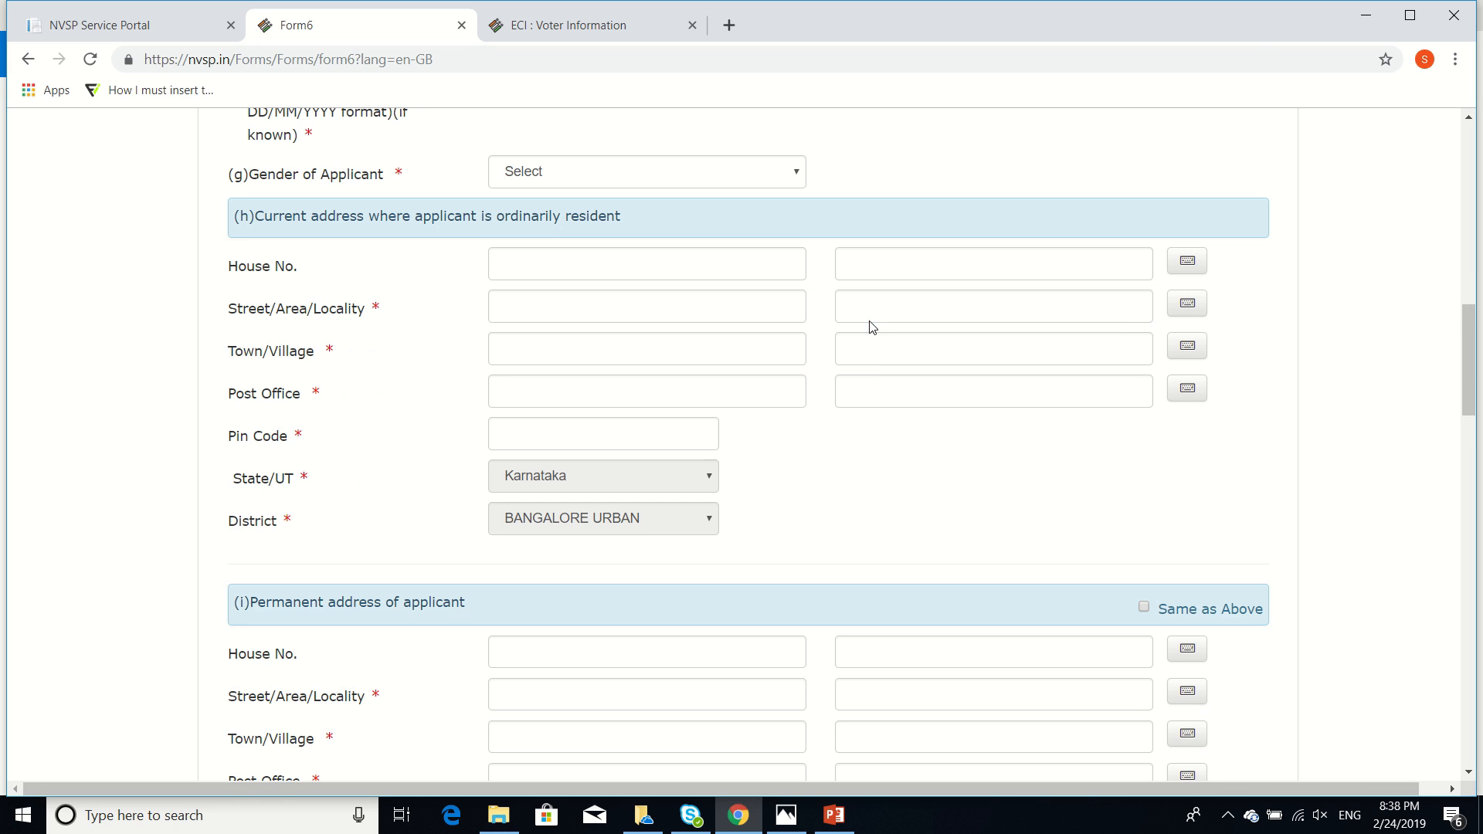
{"action": "left_click", "coordinate": [693, 179]}
{"action": "left_click", "coordinate": [675, 218]}
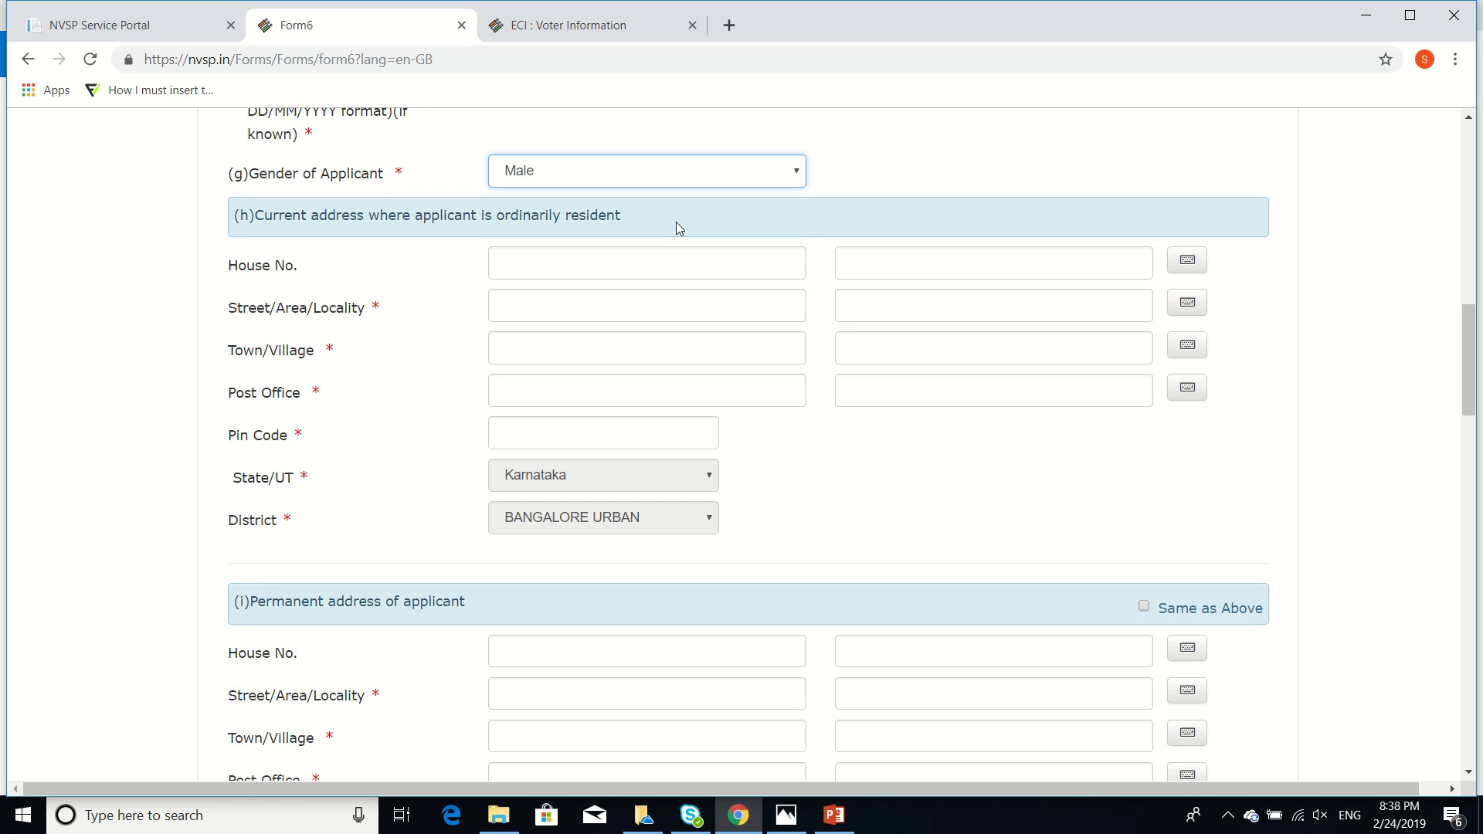
Enter the current address: house number, street, town and pin code
{"action": "left_click", "coordinate": [622, 269]}
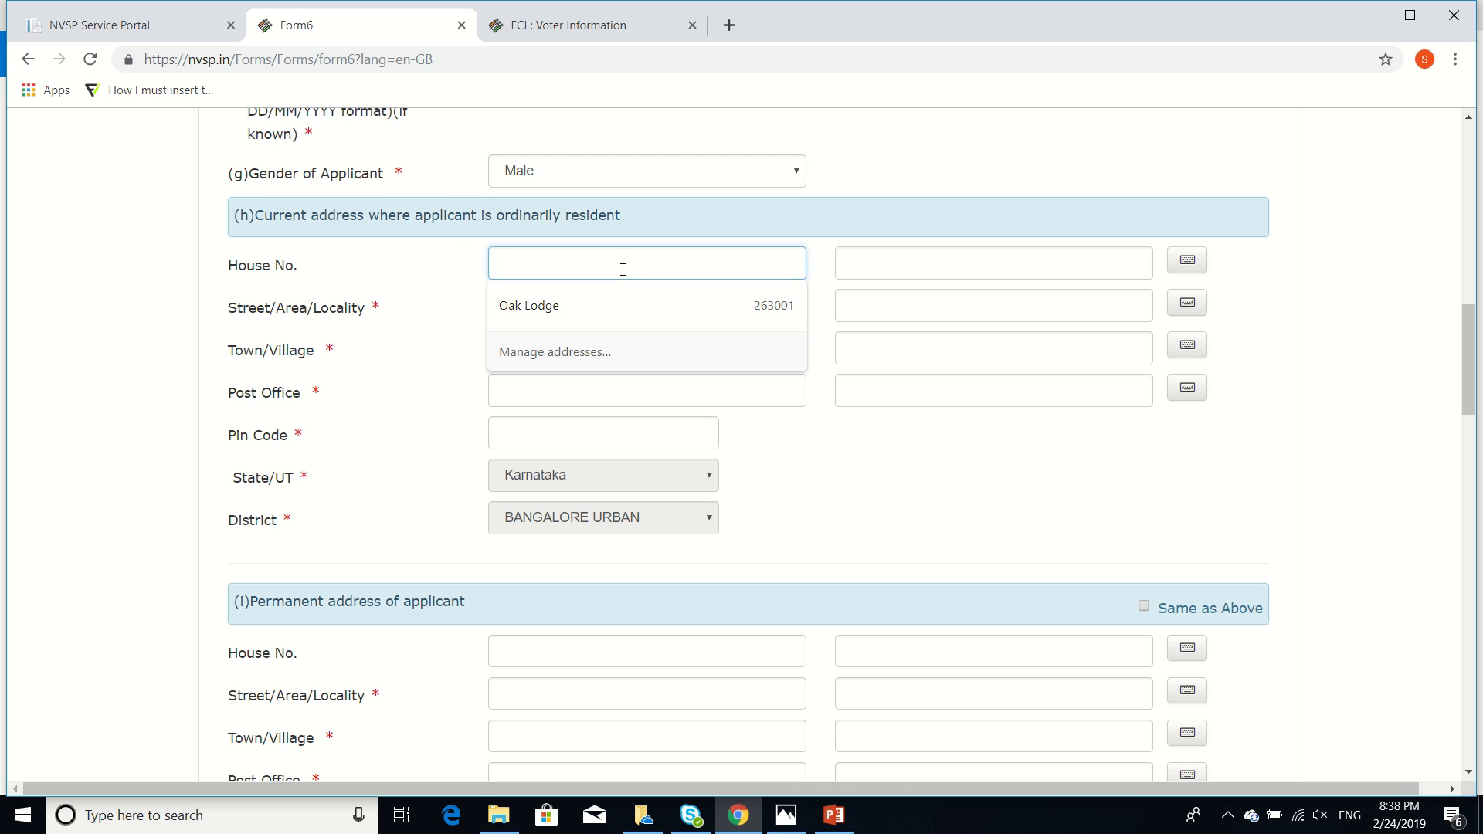
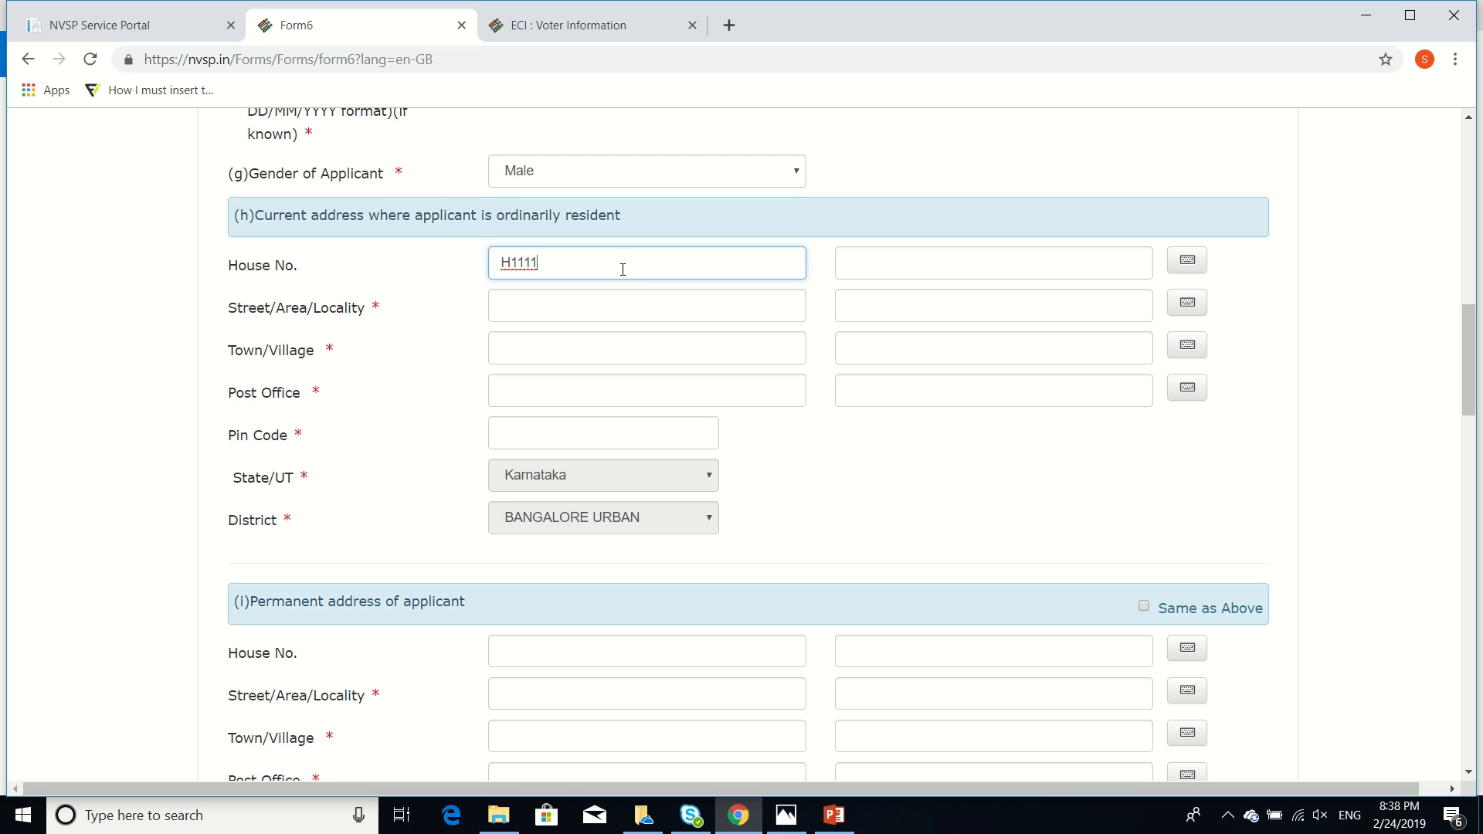
{"action": "key", "text": "Tab"}
{"action": "key", "text": "Tab"}
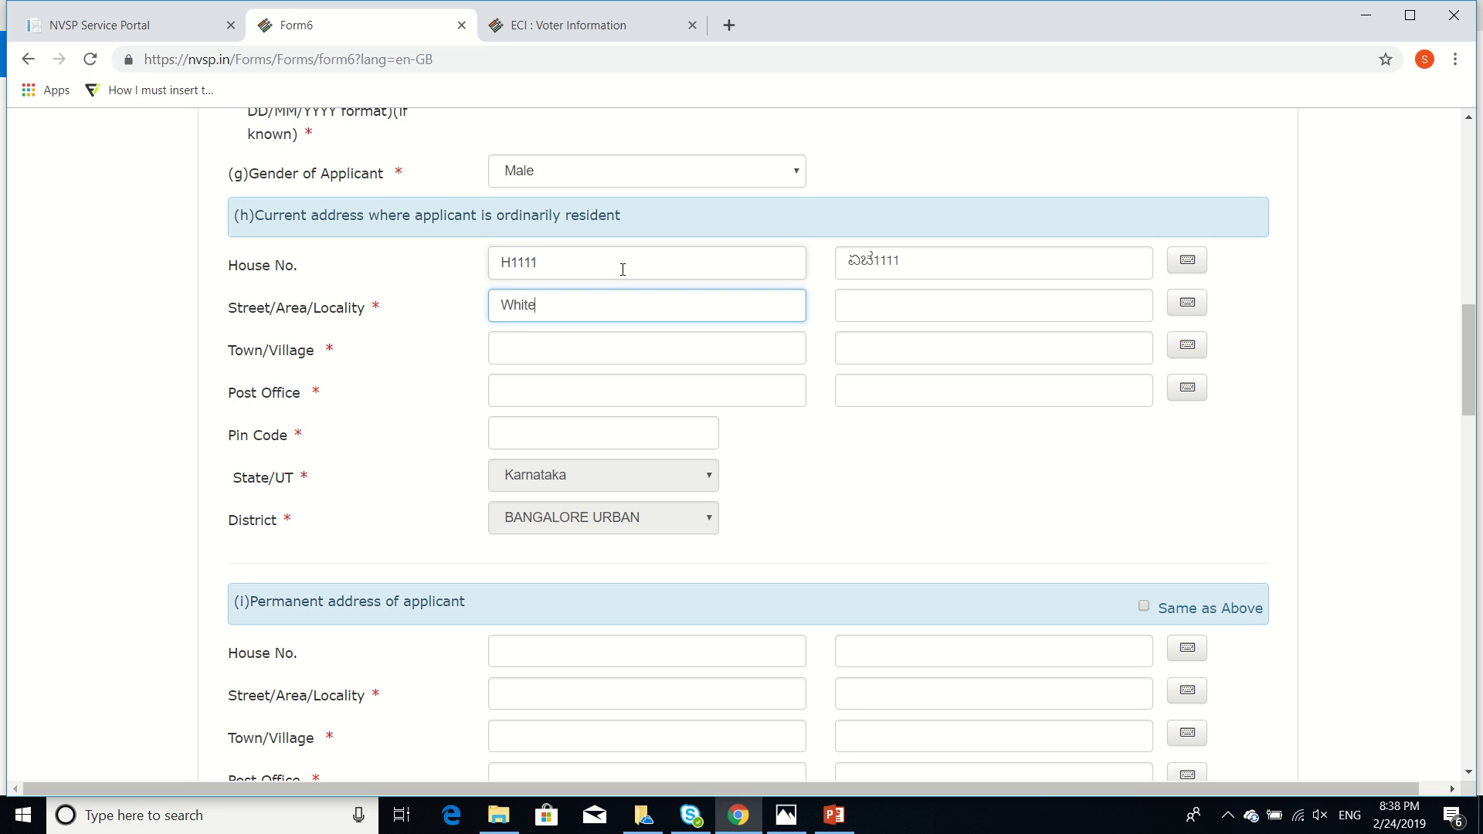
{"action": "key", "text": "Tab"}
{"action": "key", "text": "Tab"}
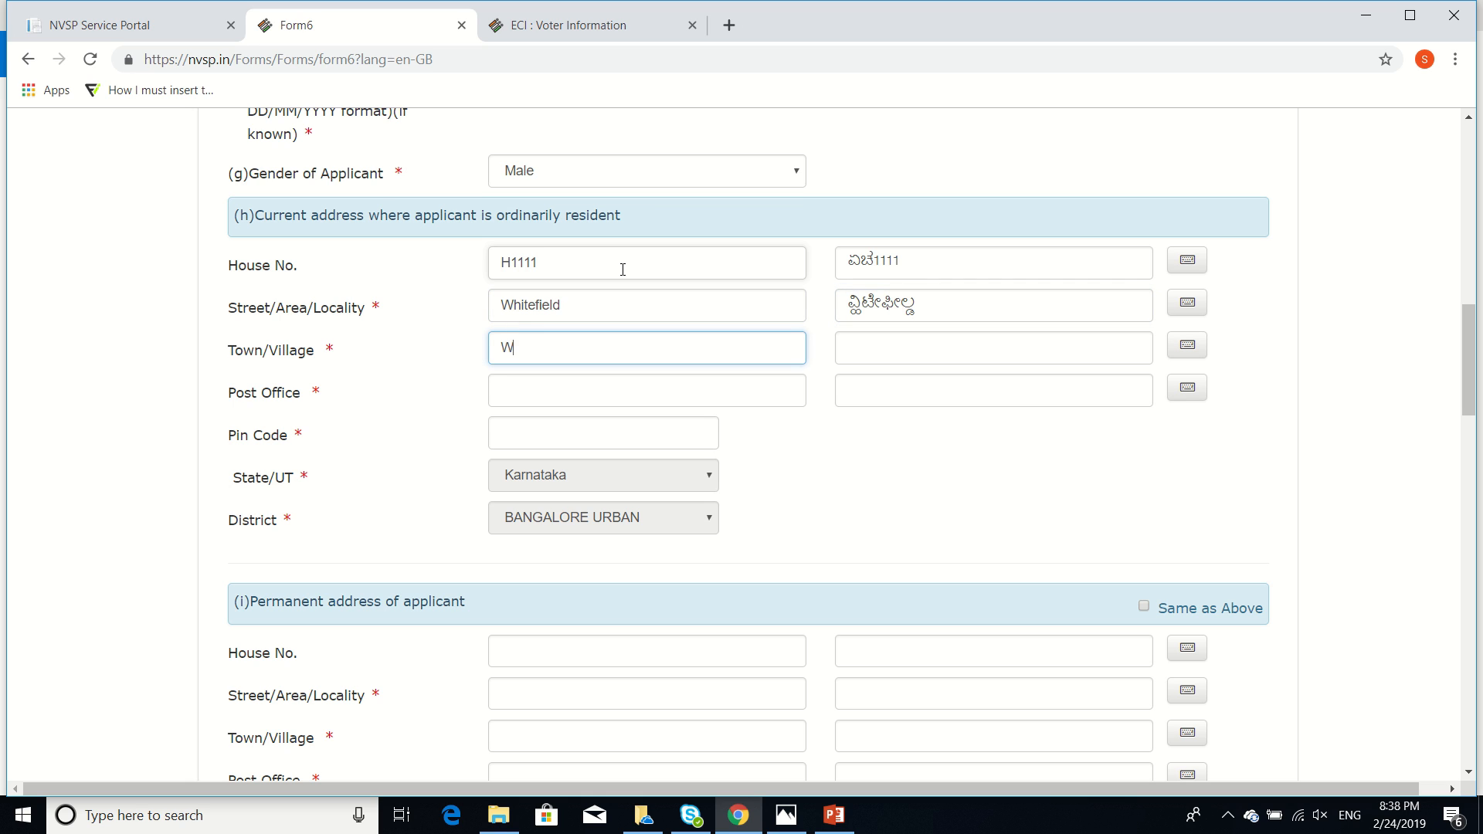
{"action": "key", "text": "Tab"}
{"action": "key", "text": "Tab"}
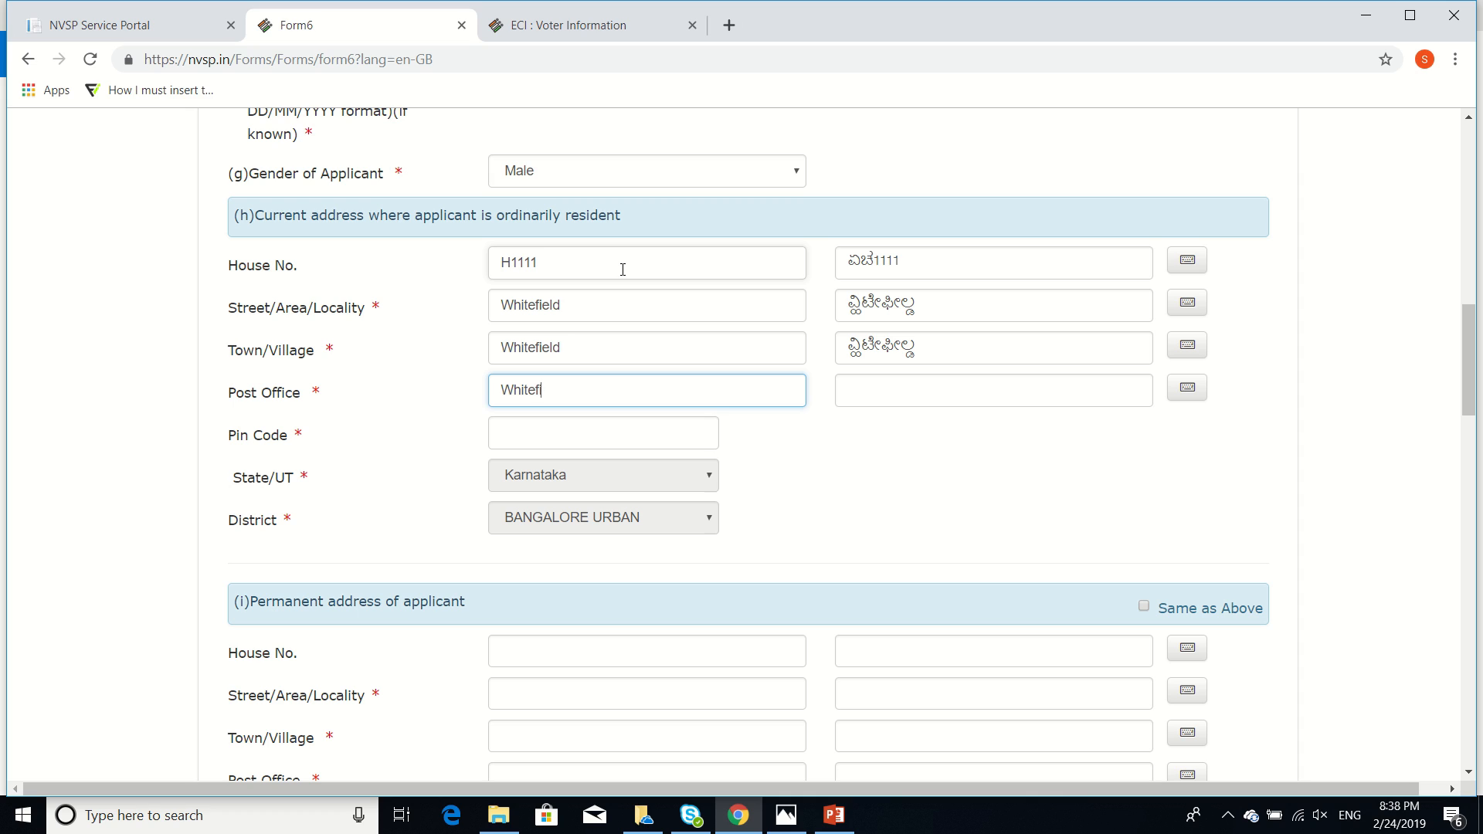
{"action": "key", "text": "Tab"}
{"action": "key", "text": "Tab"}
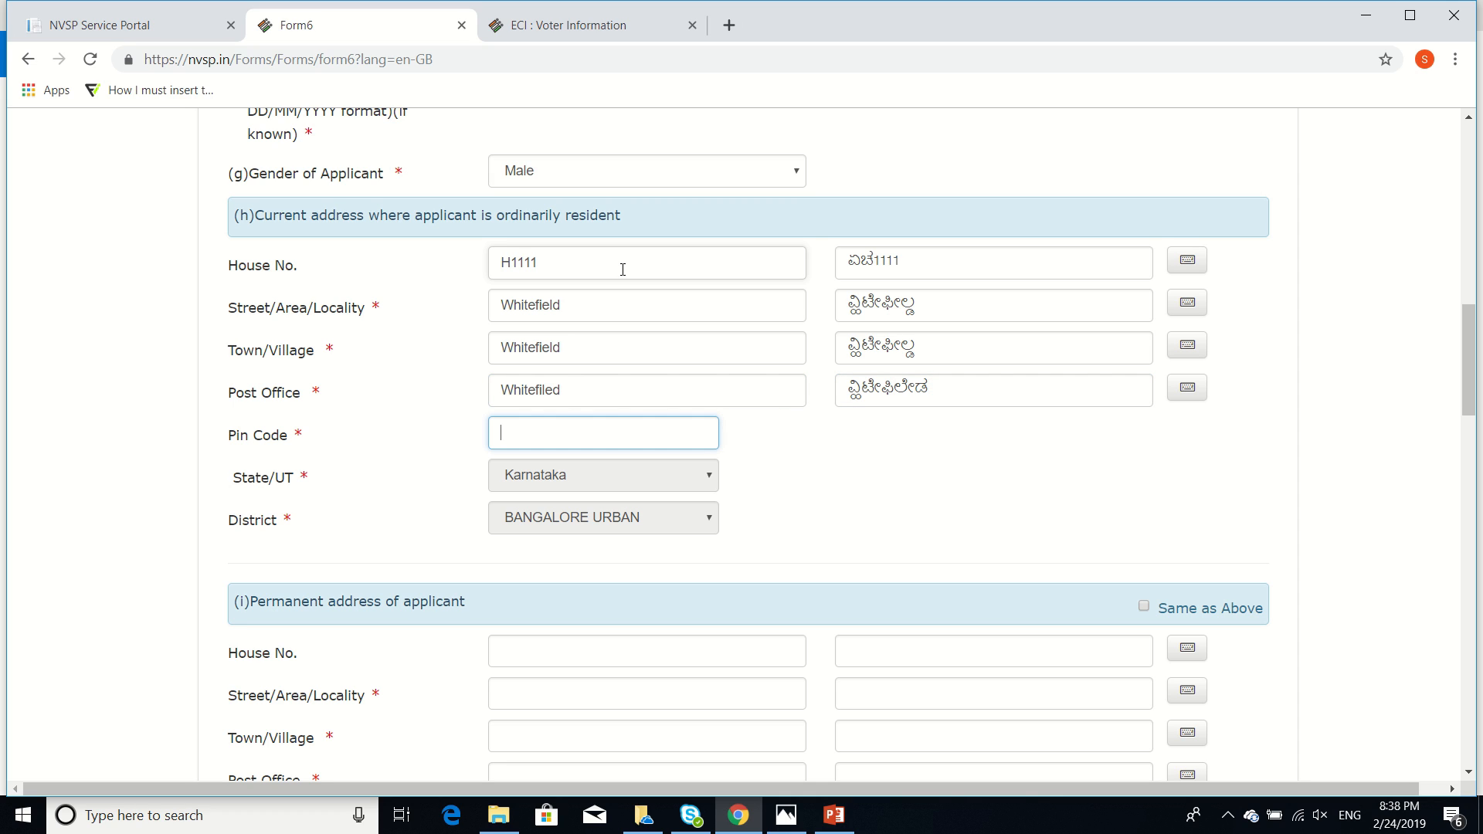
{"action": "key", "text": "Tab"}
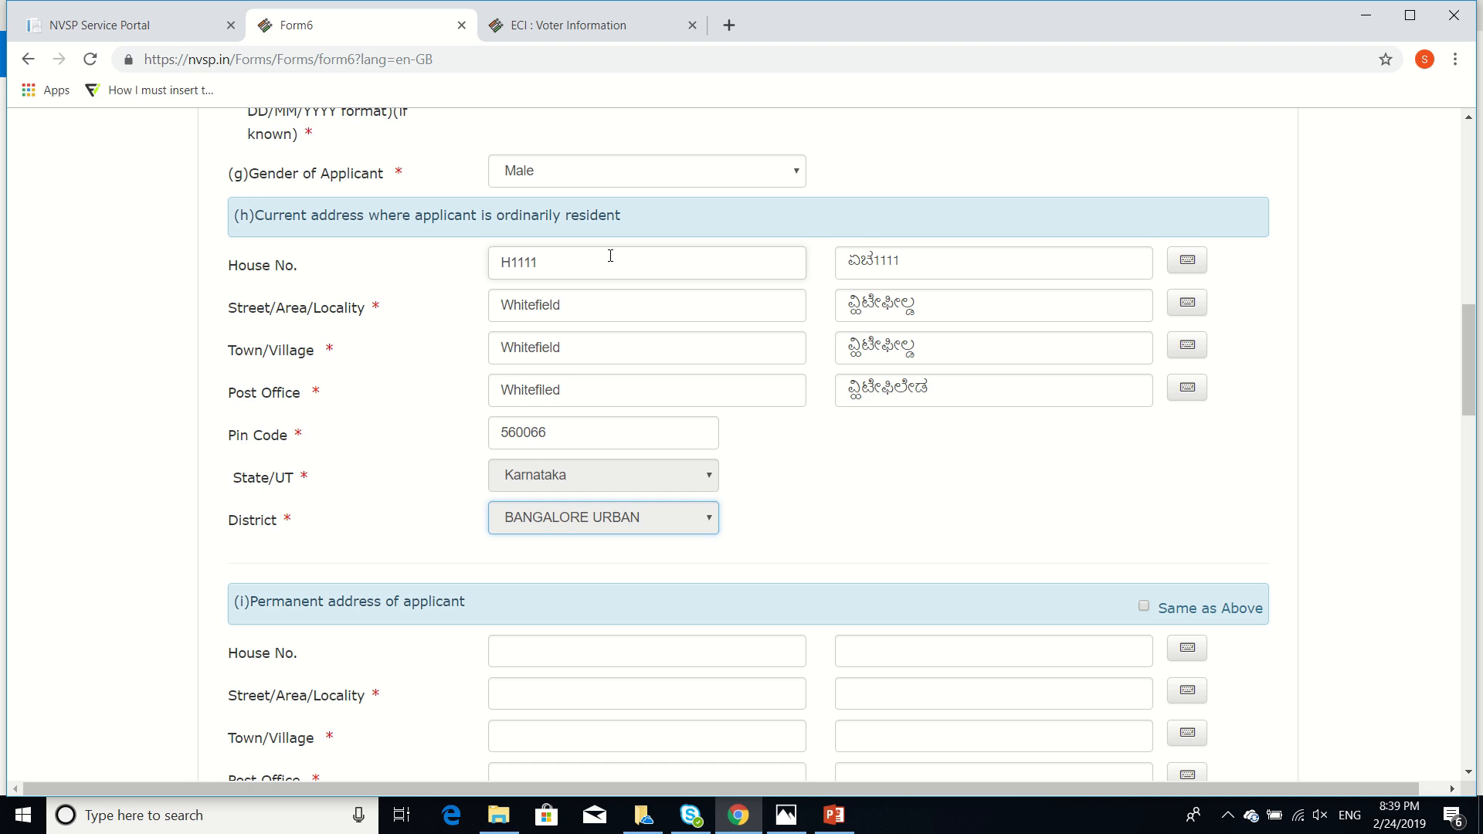
{"action": "scroll", "coordinate": [610, 255], "scroll_direction": "down", "scroll_amount": 6}
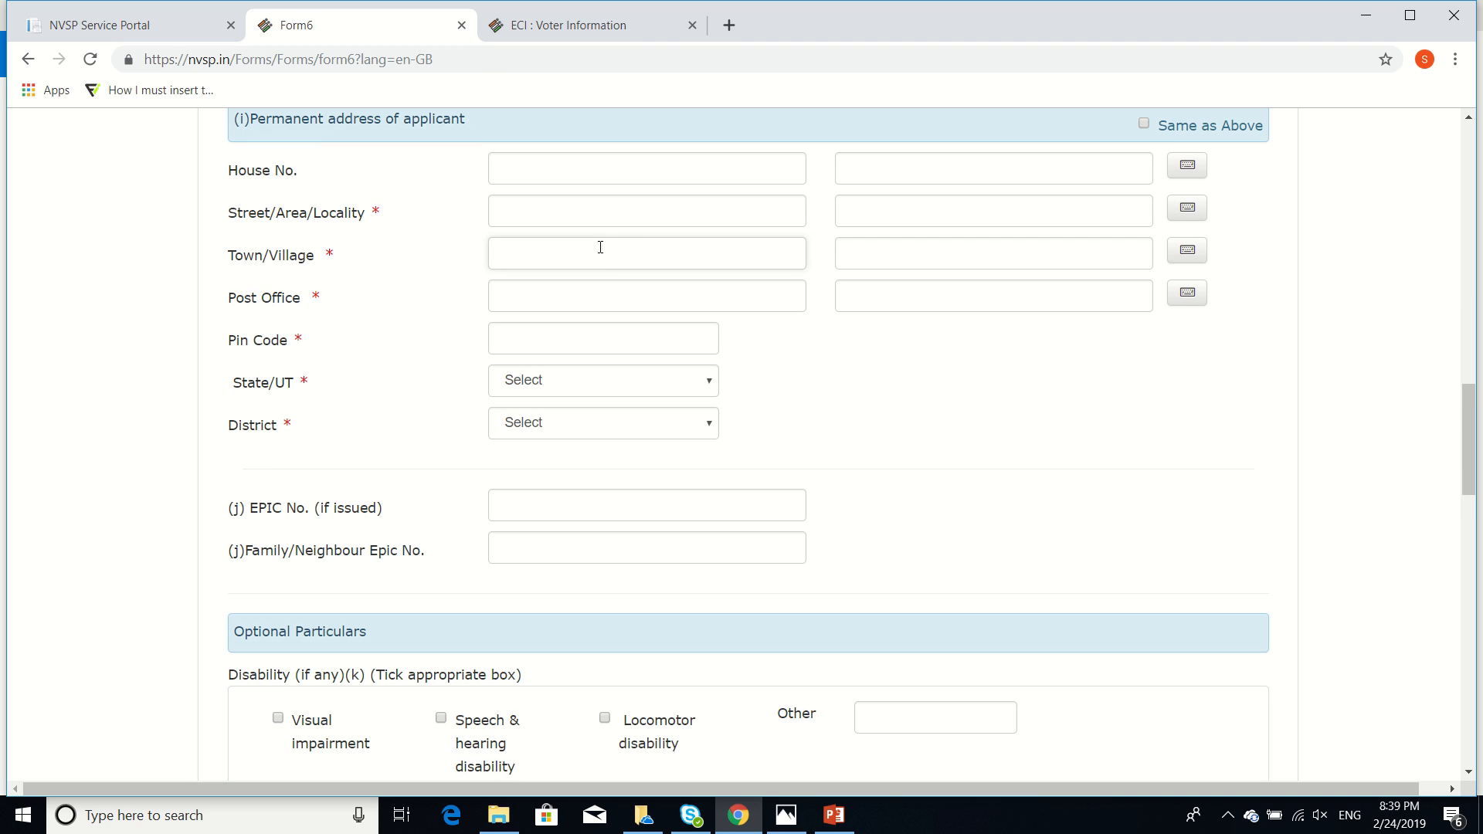
Tick Same as Above so the permanent address copies the current address
{"action": "left_click", "coordinate": [1145, 124]}
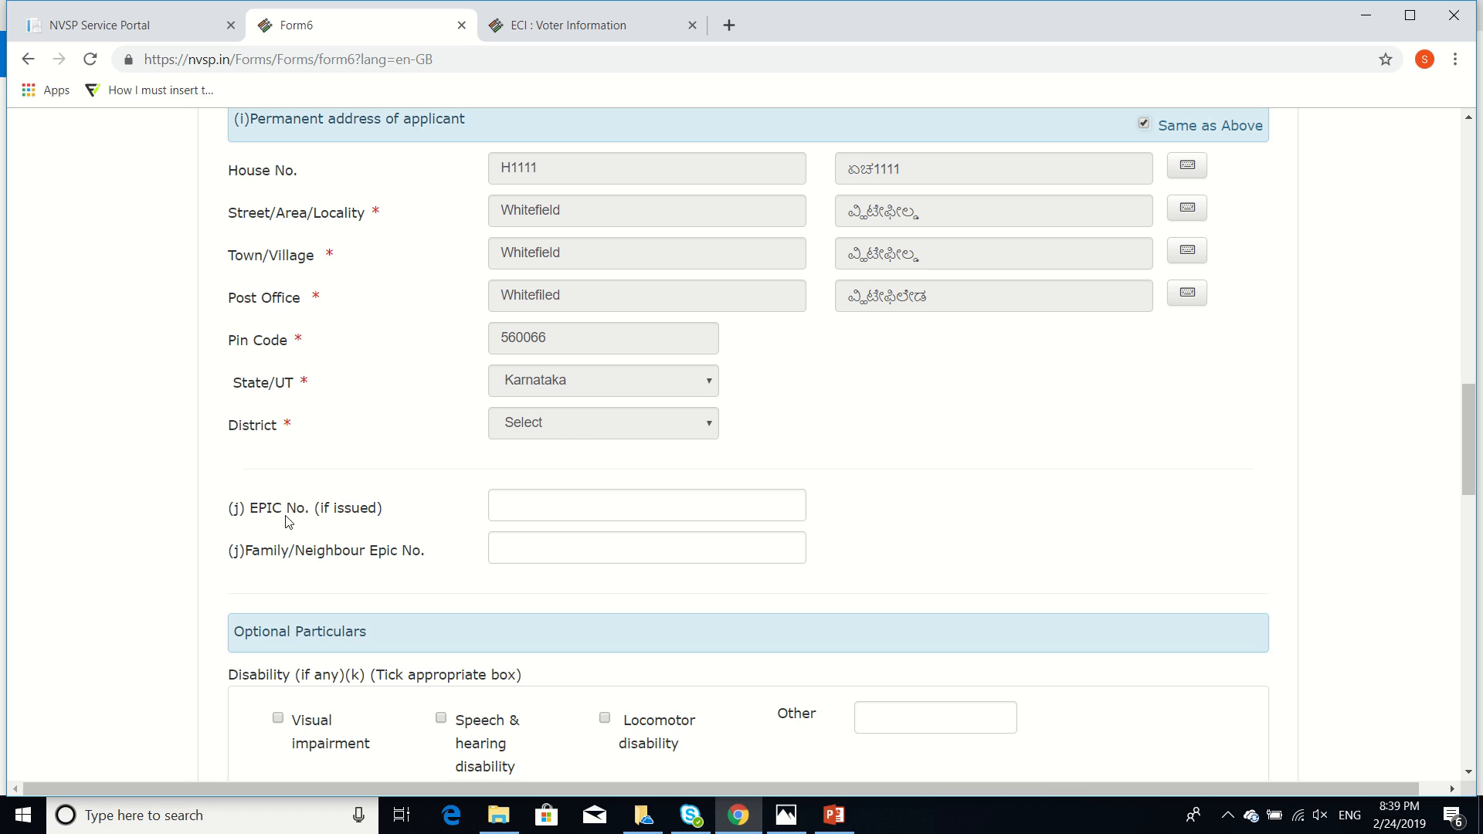
{"action": "left_click", "coordinate": [565, 507]}
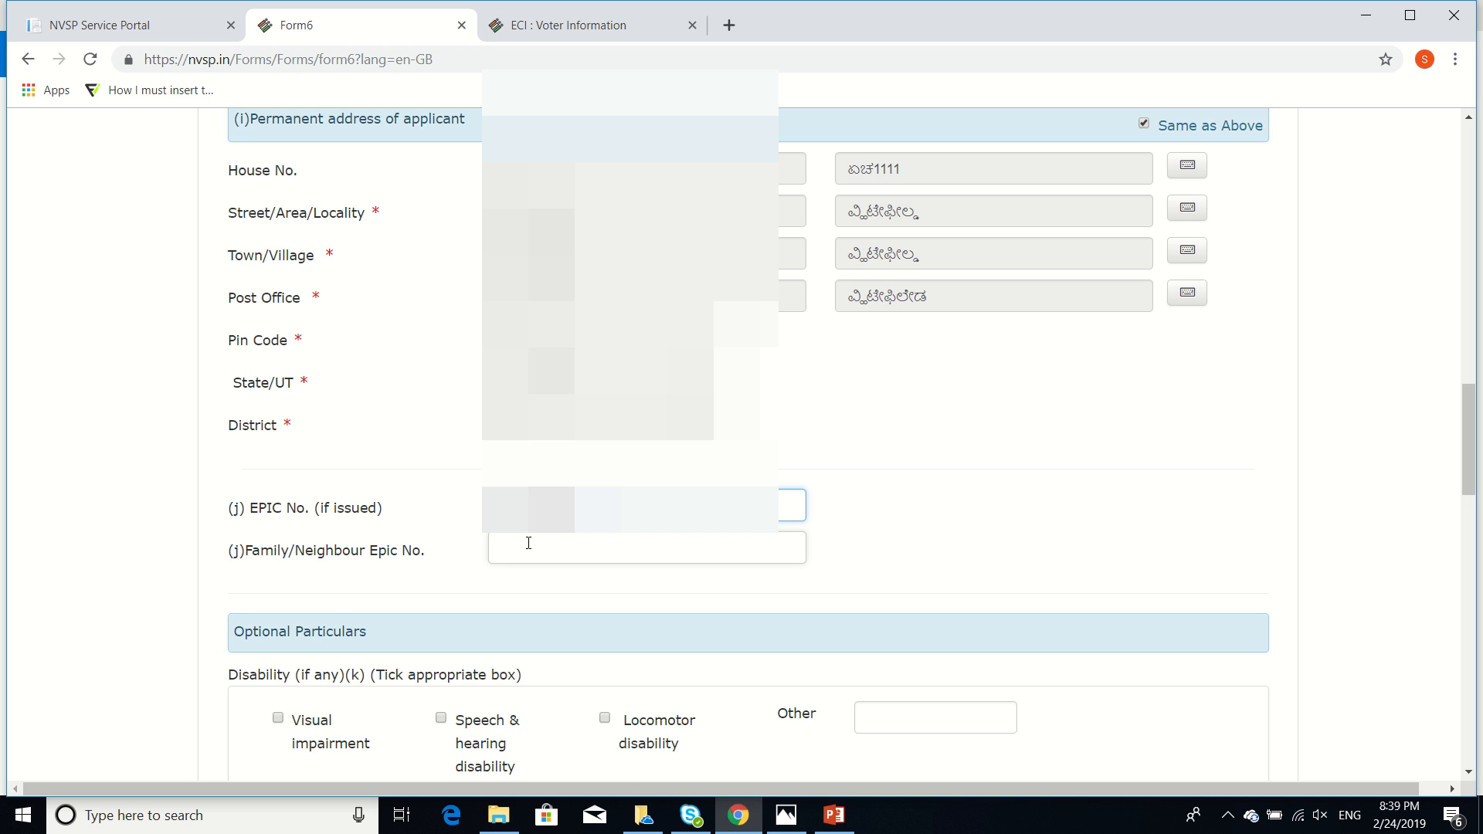
{"action": "scroll", "coordinate": [528, 542], "scroll_direction": "down", "scroll_amount": 5}
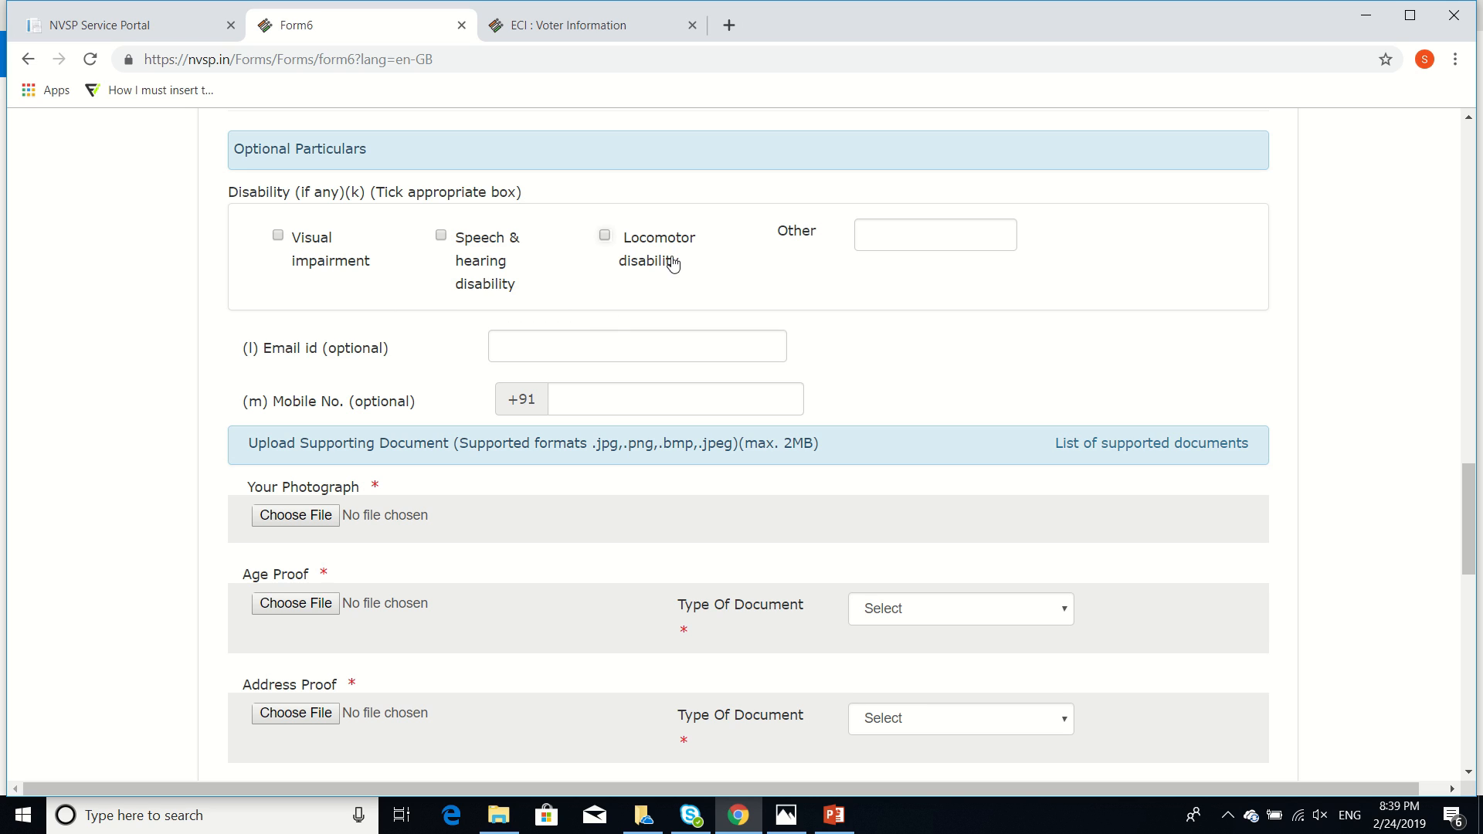
Start entering the applicant's mobile number in the contact details
{"action": "left_click", "coordinate": [606, 345]}
{"action": "left_click", "coordinate": [636, 392]}
{"action": "left_click", "coordinate": [641, 410]}
{"action": "type", "text": "987"}
{"action": "scroll", "coordinate": [642, 406], "scroll_direction": "down", "scroll_amount": 5}
{"action": "scroll", "coordinate": [645, 411], "scroll_direction": "up", "scroll_amount": 1}
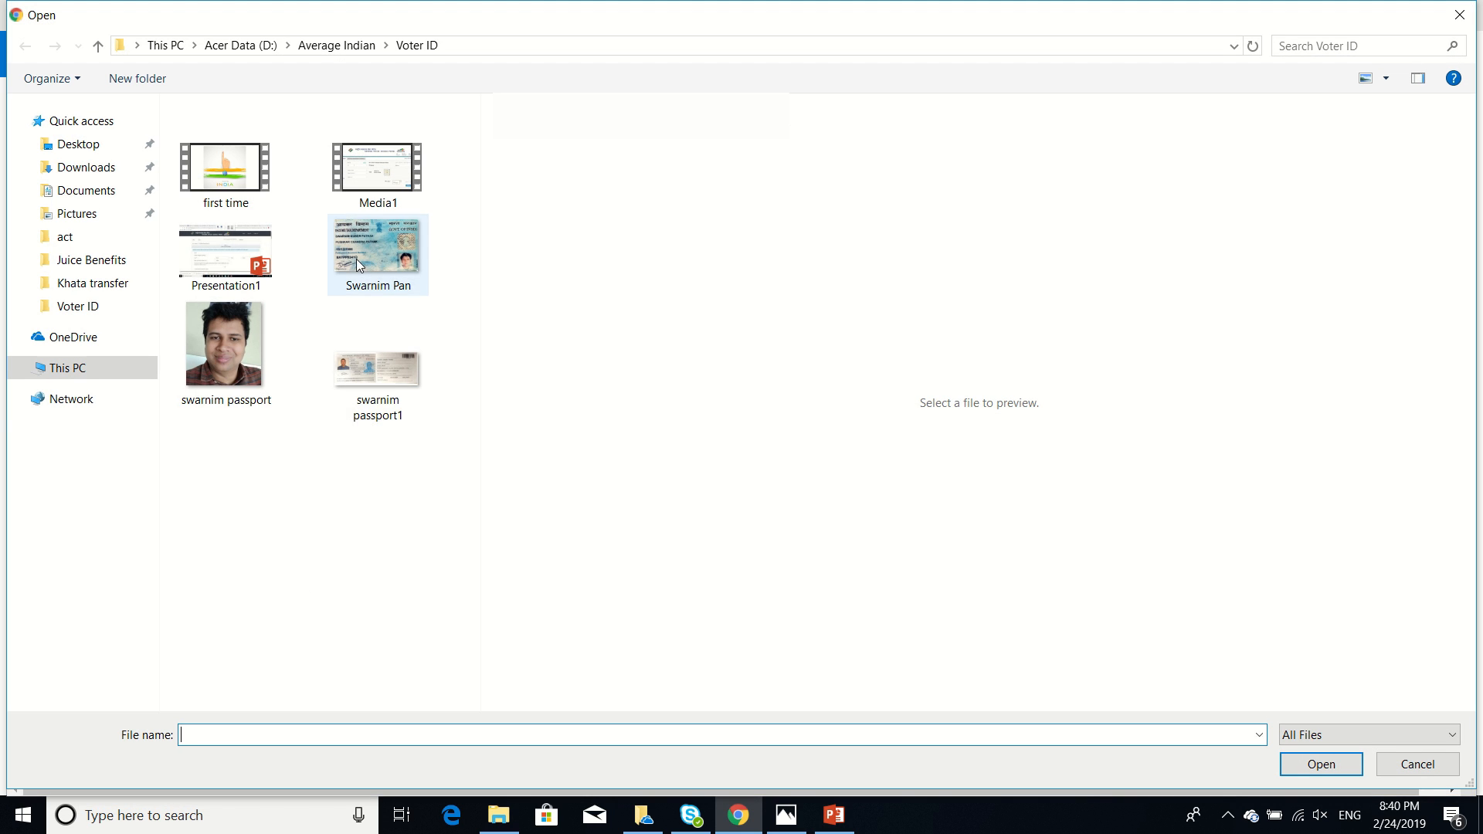
Upload the passport photo as the photograph and the PAN card image as age proof (PAN Card)
{"action": "double_click", "coordinate": [203, 332]}
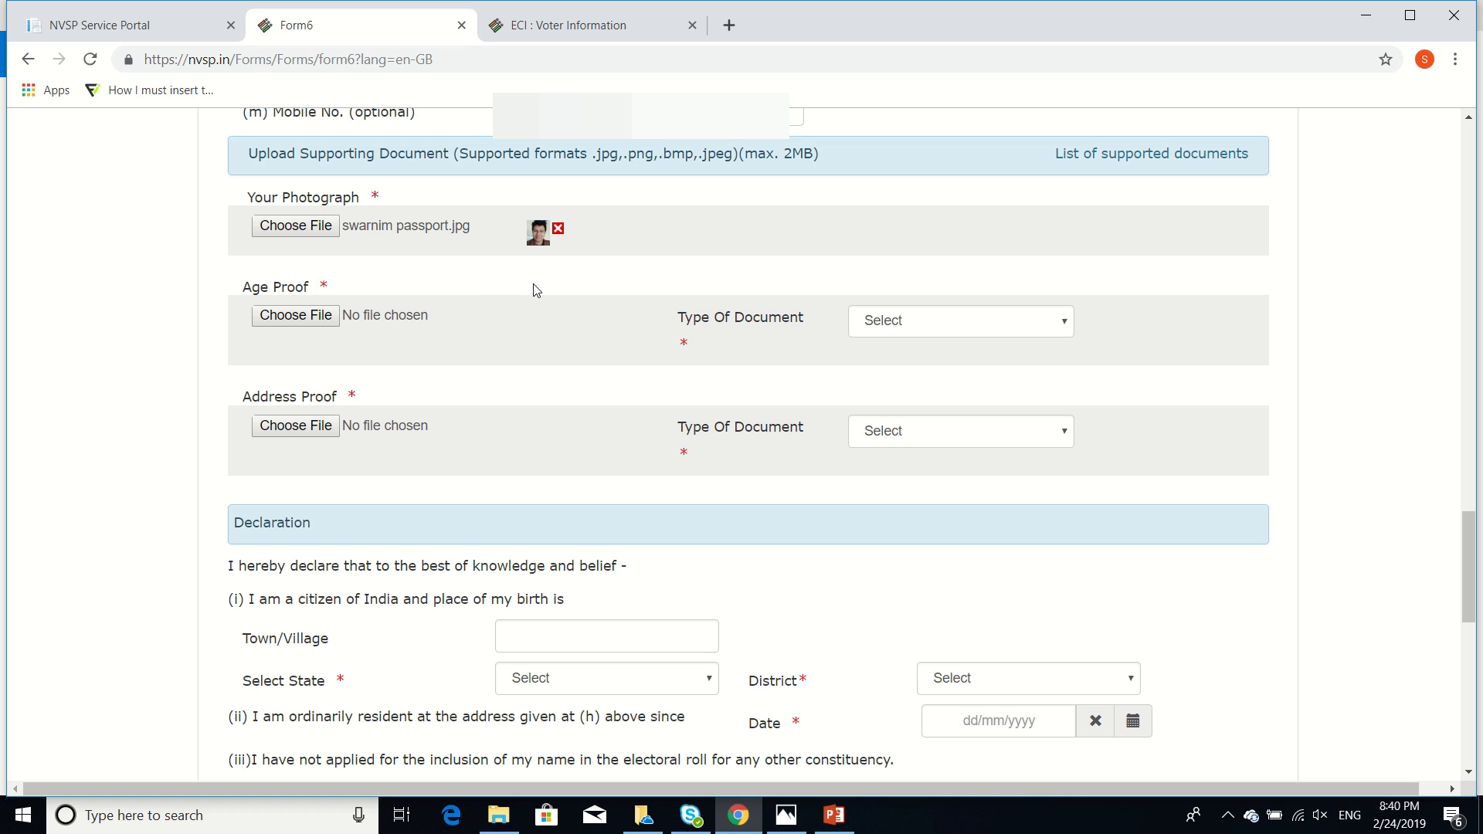
{"action": "left_click", "coordinate": [319, 323]}
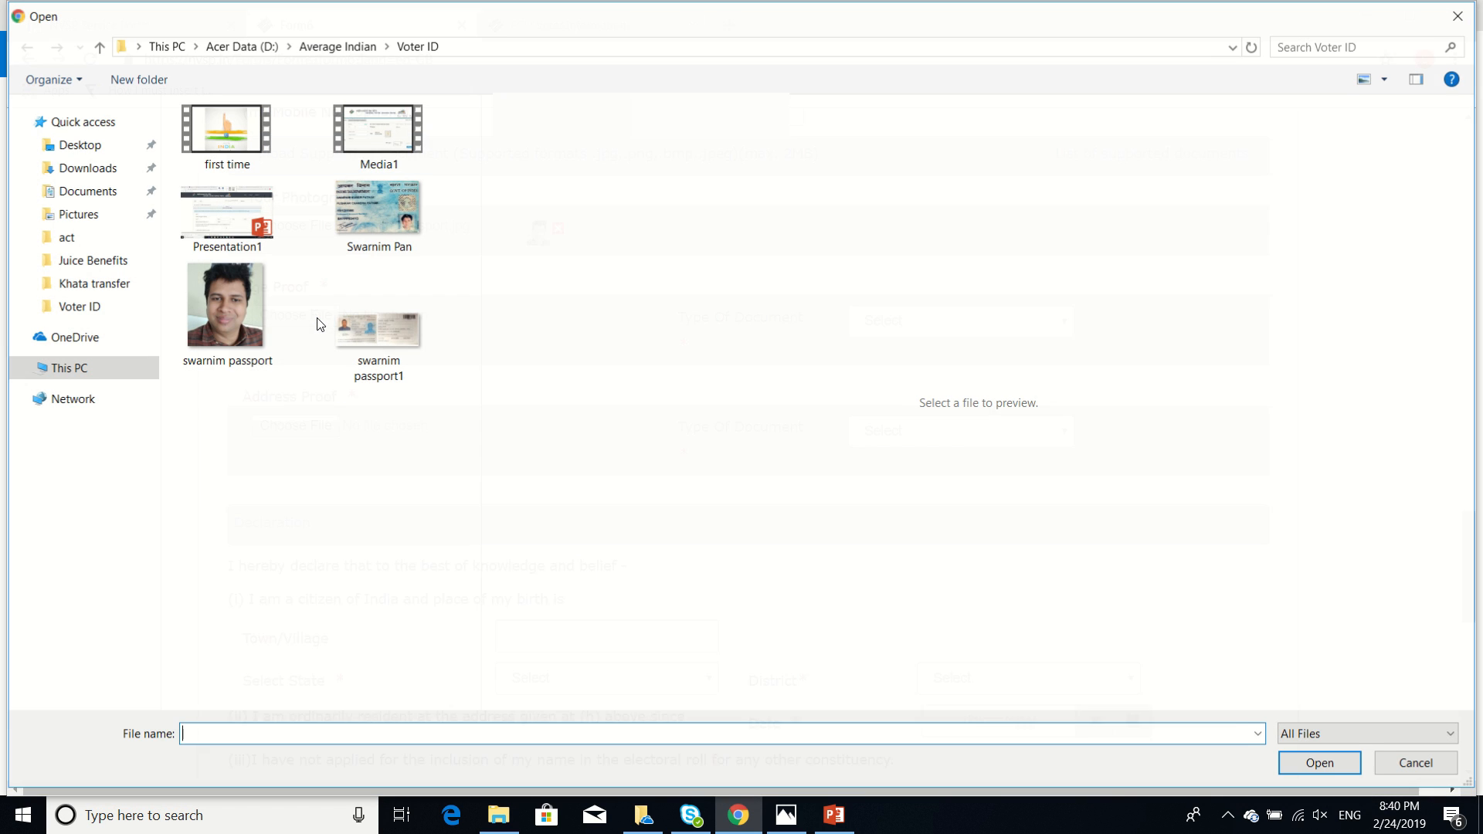
{"action": "double_click", "coordinate": [389, 220]}
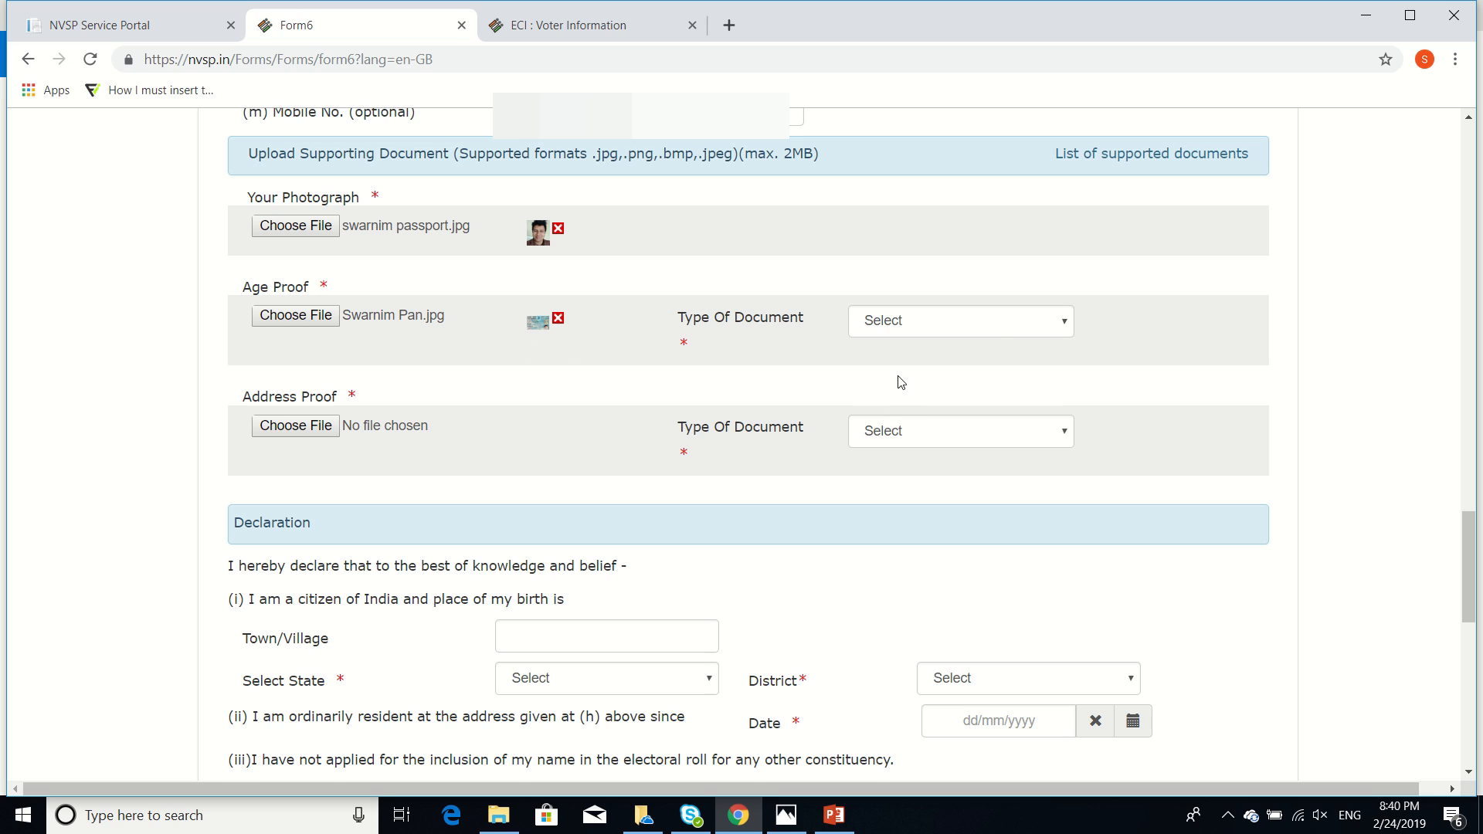
{"action": "left_click", "coordinate": [1001, 336]}
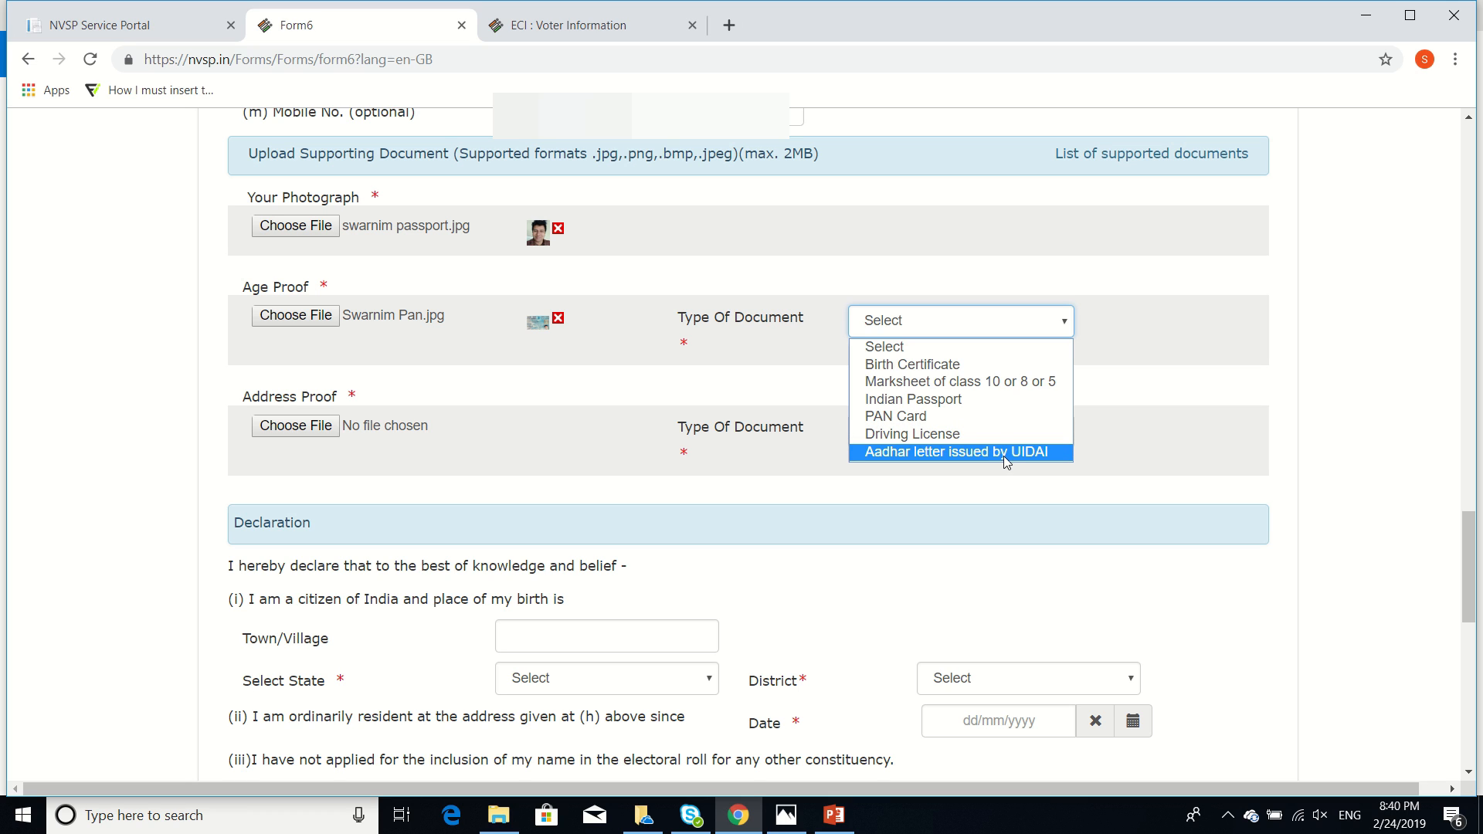
{"action": "left_click", "coordinate": [966, 424]}
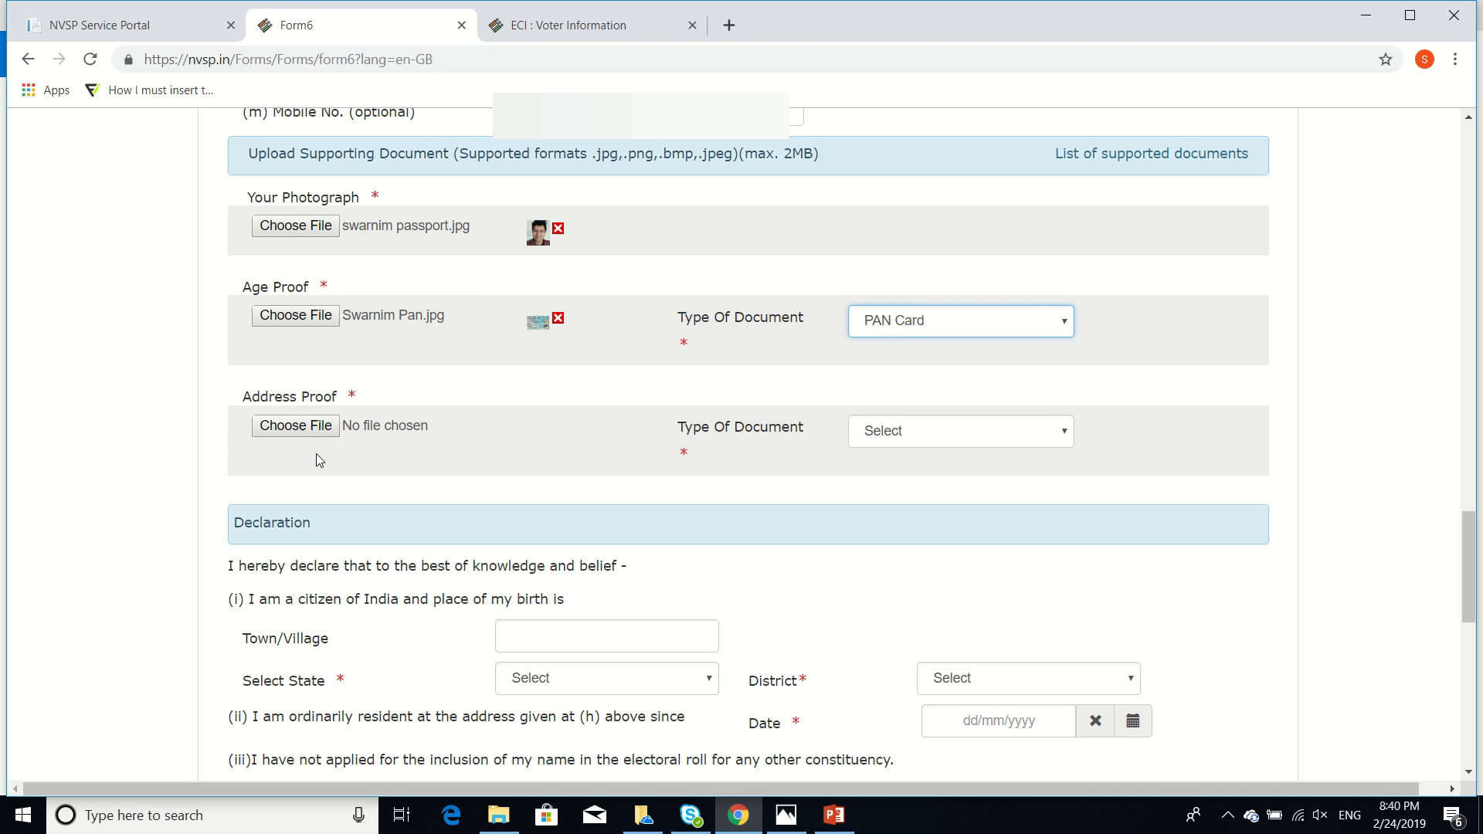
Attach the second passport image as address proof with document type Indian Passport
{"action": "left_click", "coordinate": [292, 429]}
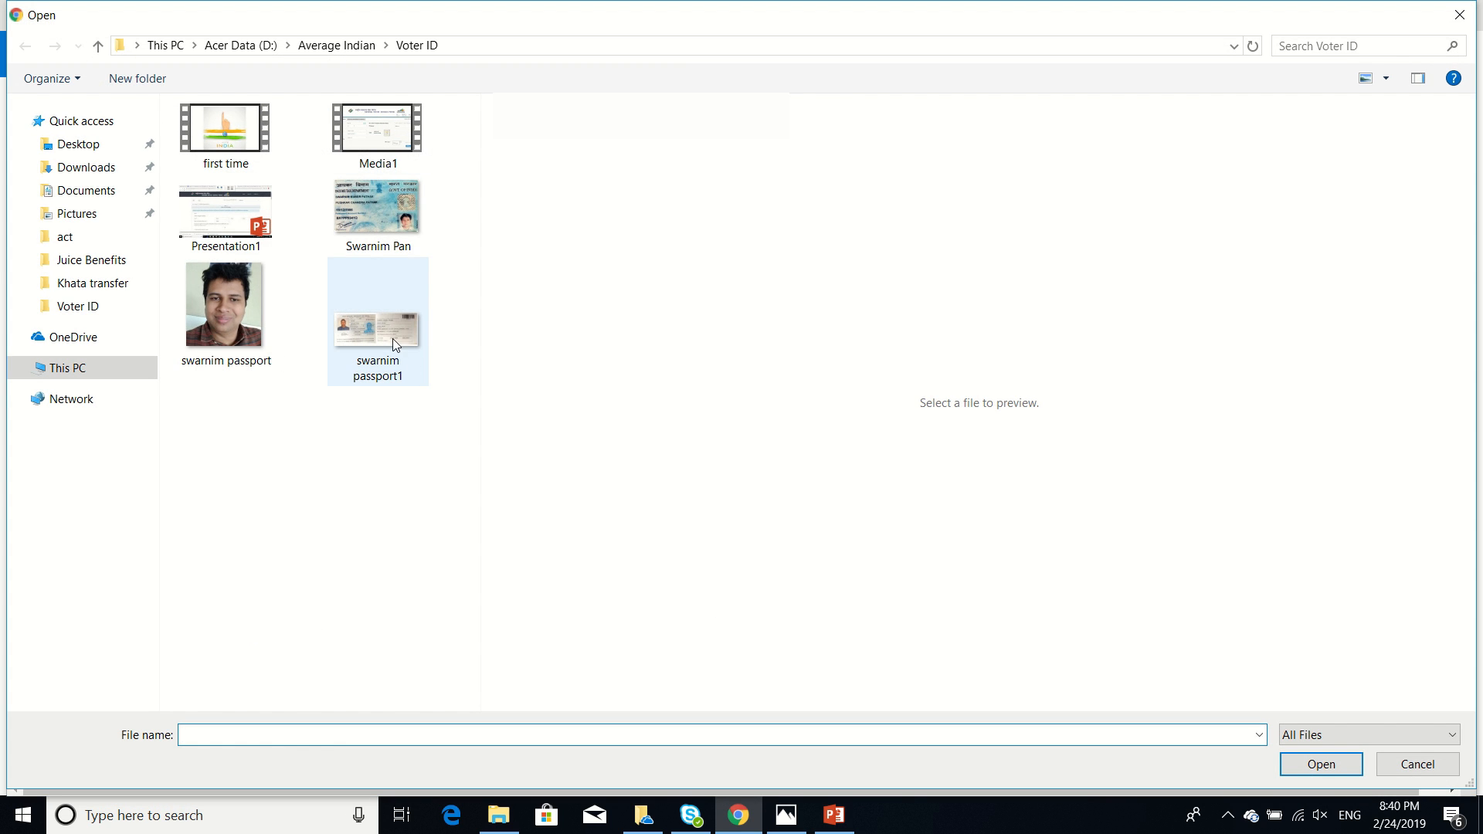
{"action": "double_click", "coordinate": [392, 338]}
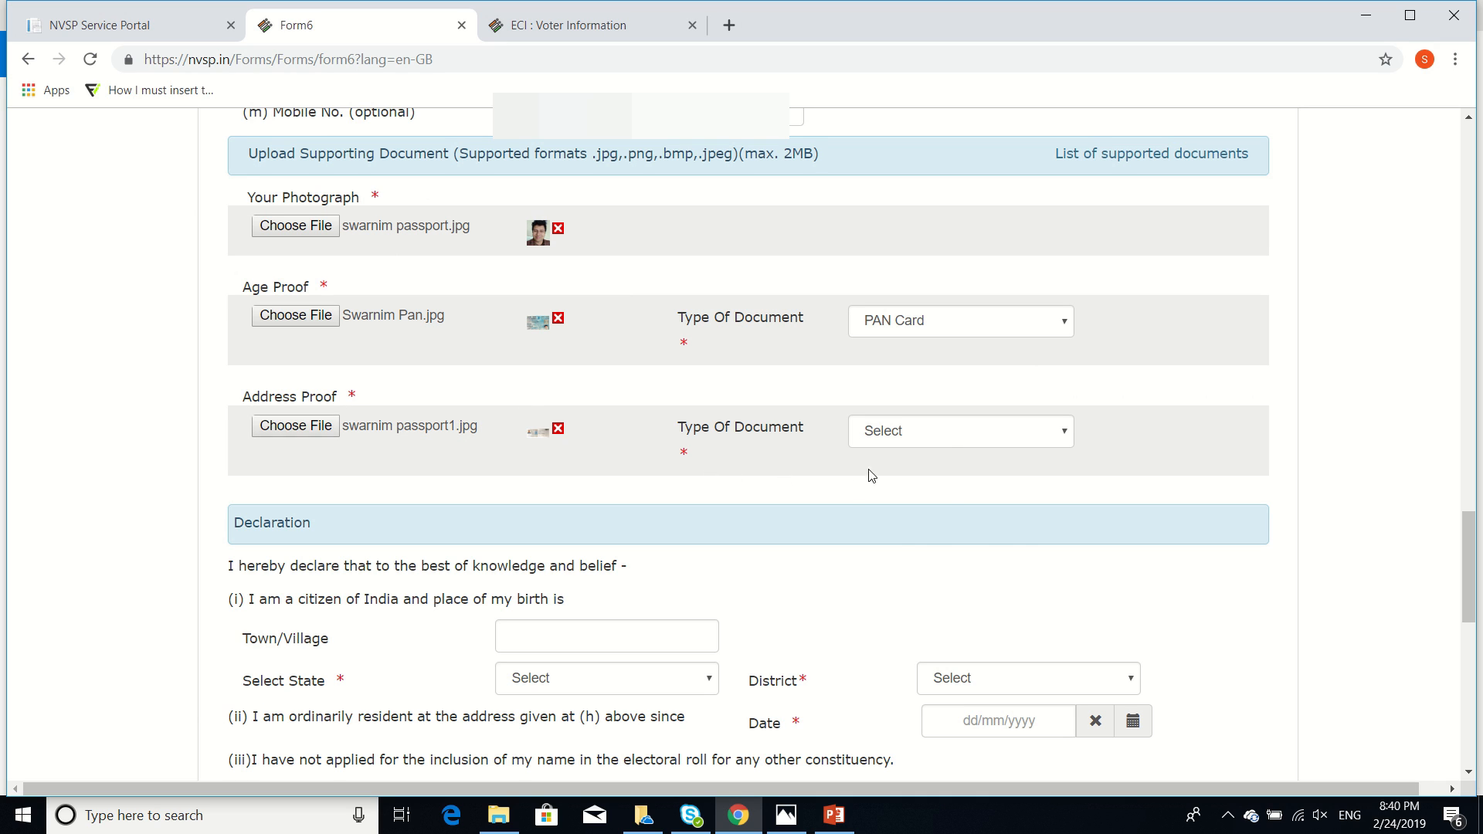
{"action": "left_click", "coordinate": [945, 445]}
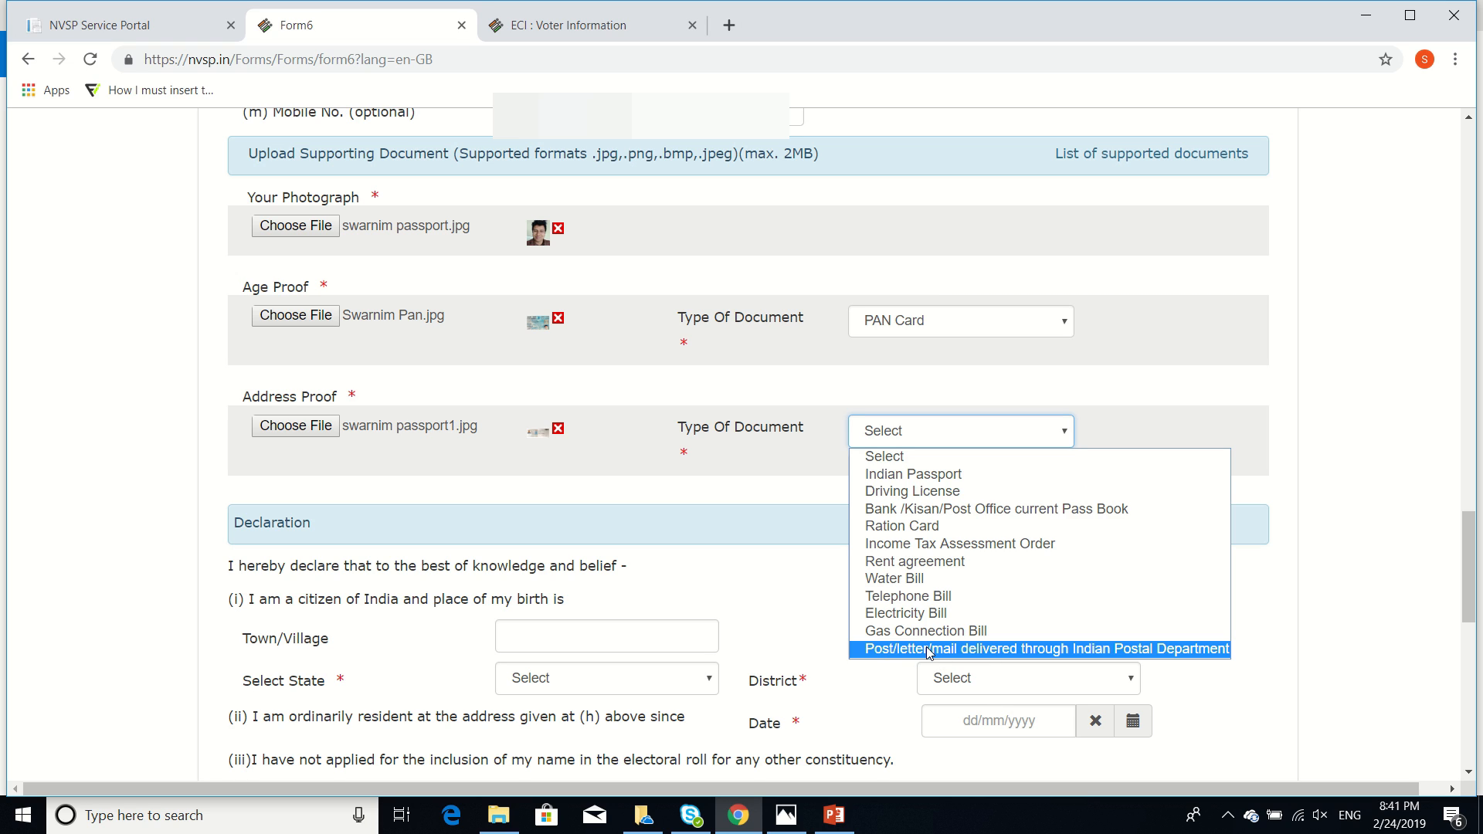
{"action": "left_click", "coordinate": [948, 475]}
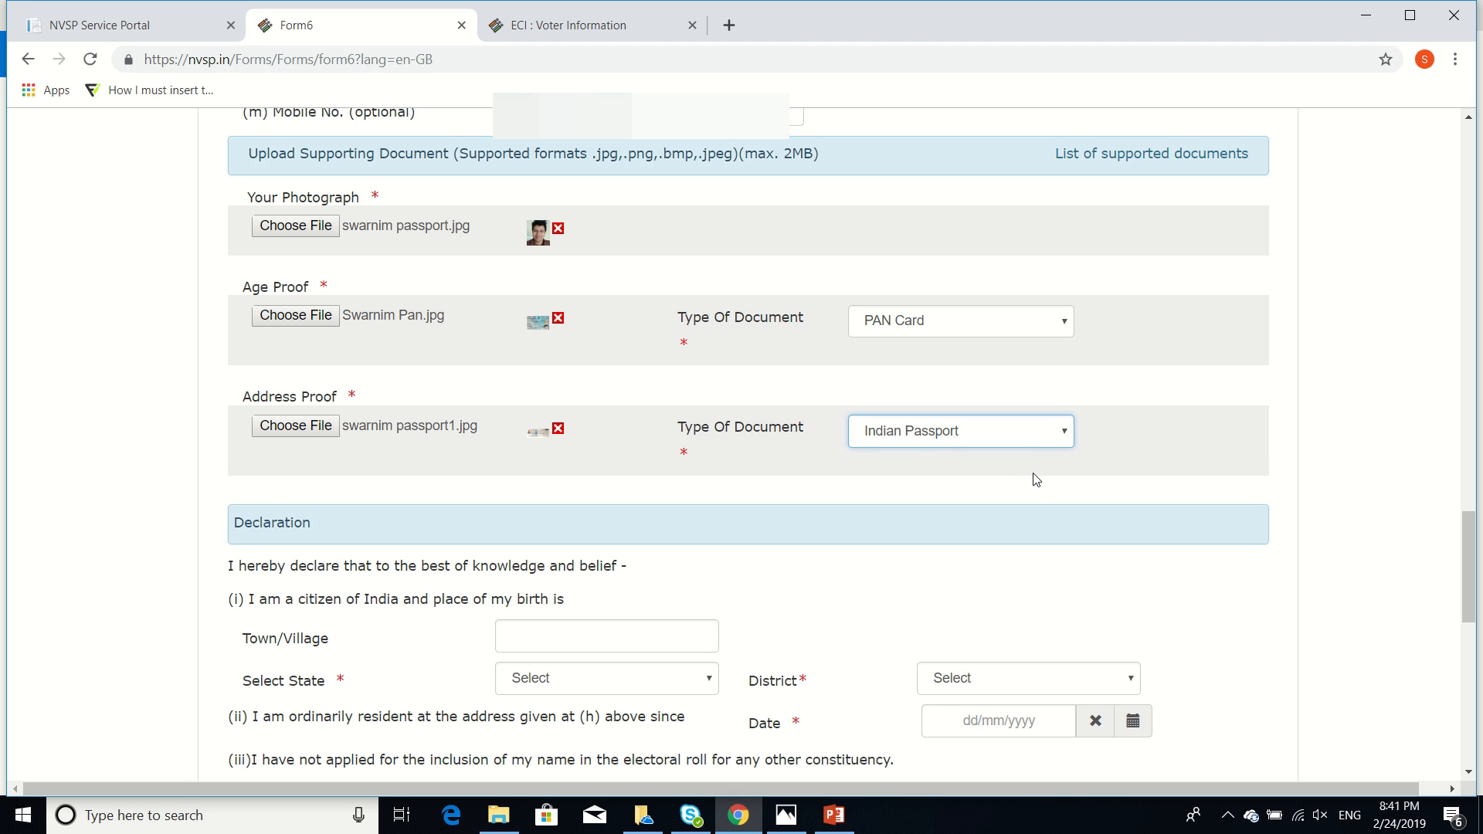
{"action": "scroll", "coordinate": [1036, 483], "scroll_direction": "down", "scroll_amount": 5}
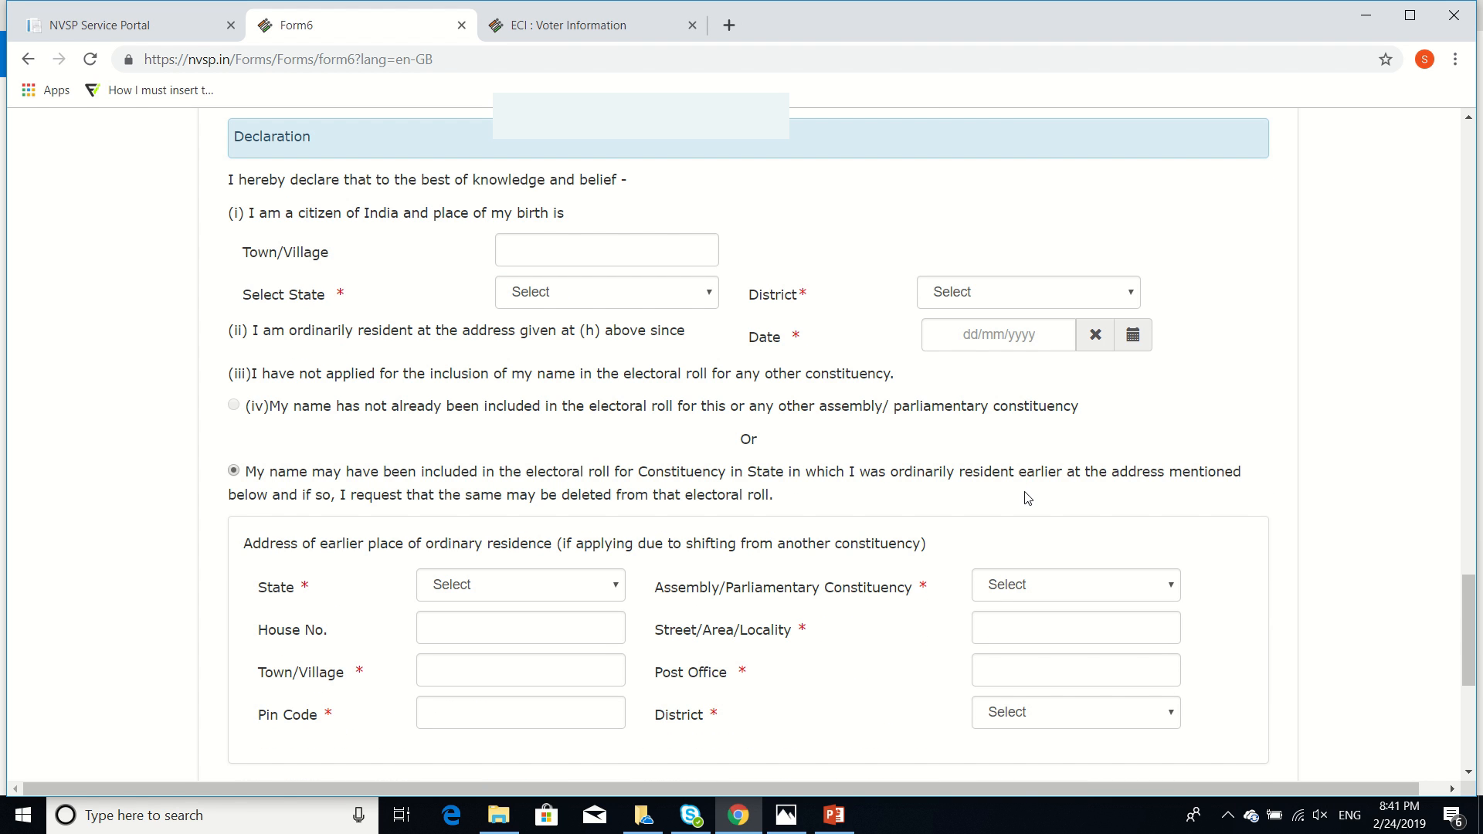
Declare the birthplace as Haldwani town, Uttarakhand state, Nainital district
{"action": "left_click", "coordinate": [583, 251]}
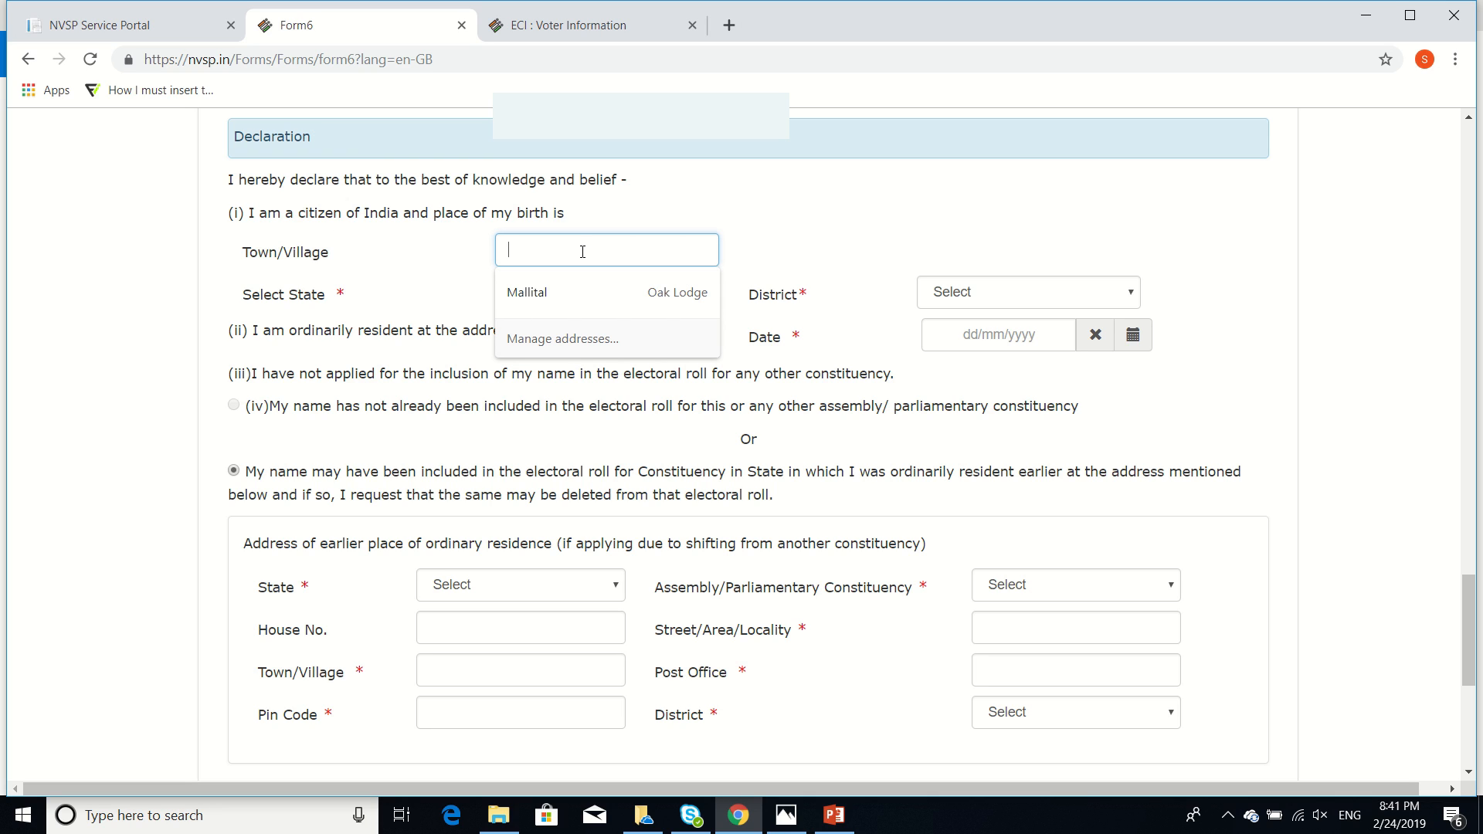
{"action": "type", "text": "Haldw"}
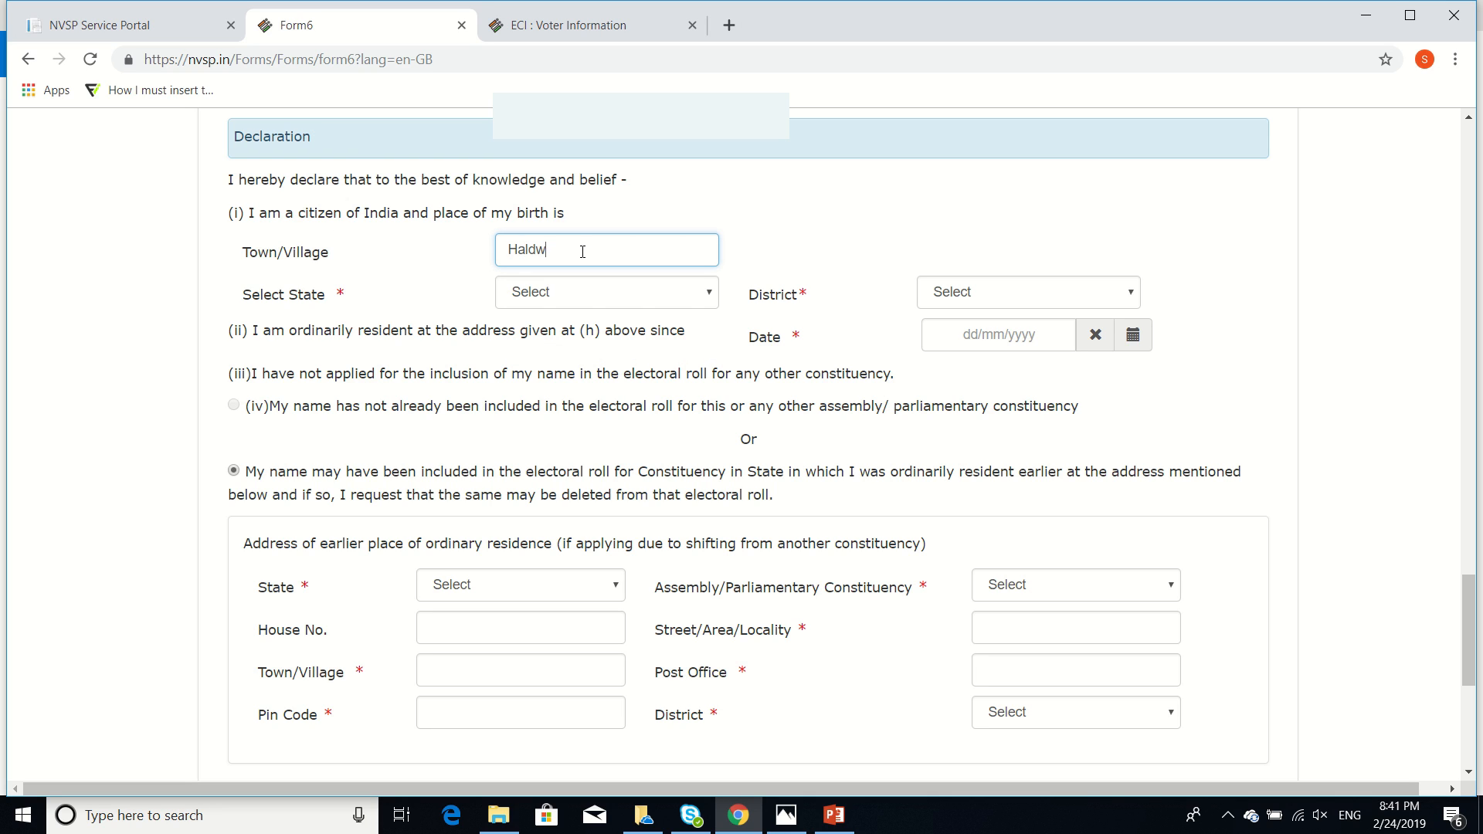
{"action": "type", "text": "ani"}
{"action": "key", "text": "Tab"}
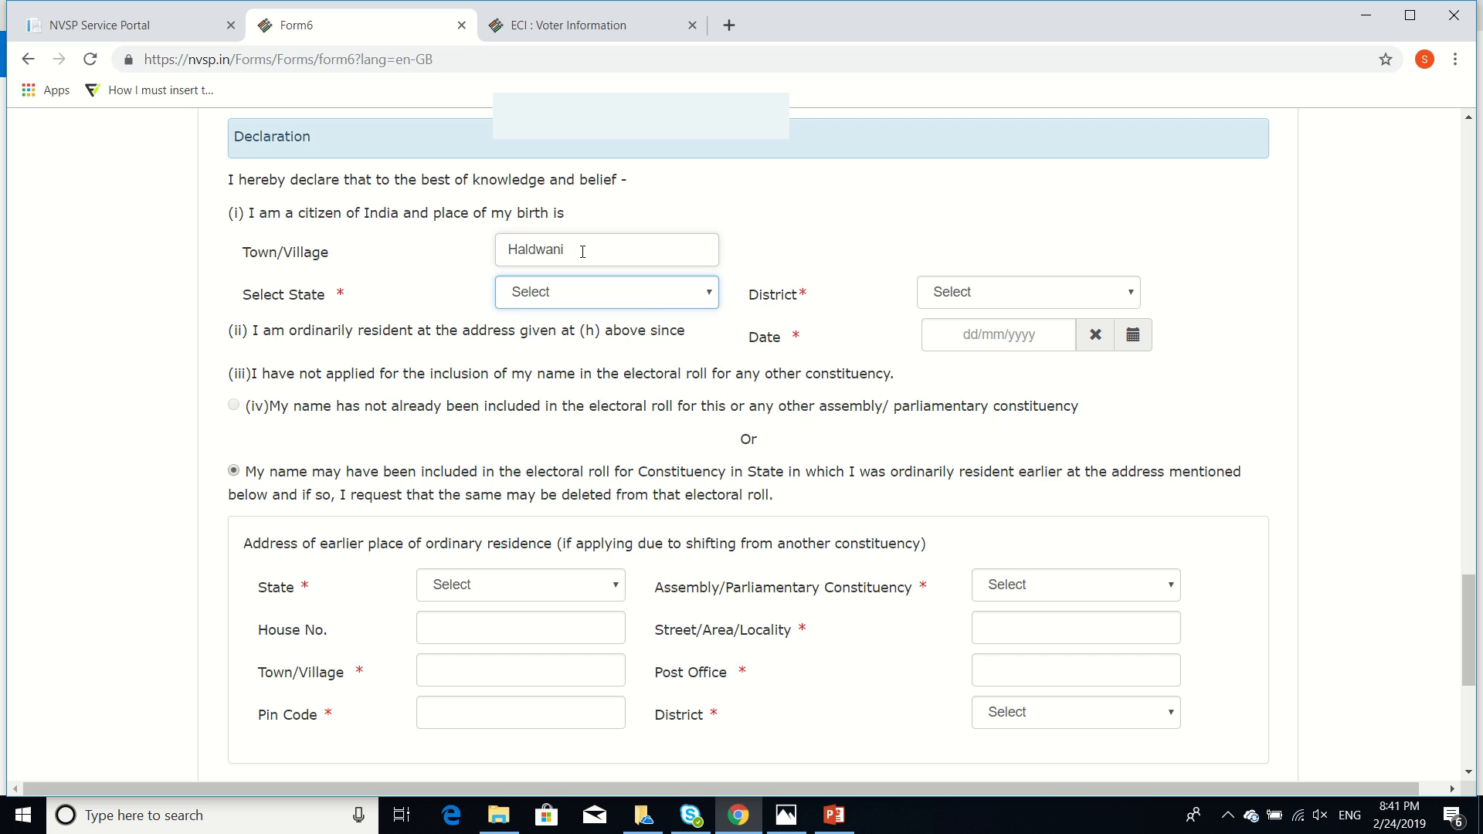
{"action": "left_click", "coordinate": [648, 292]}
{"action": "scroll", "coordinate": [618, 571], "scroll_direction": "down", "scroll_amount": 4}
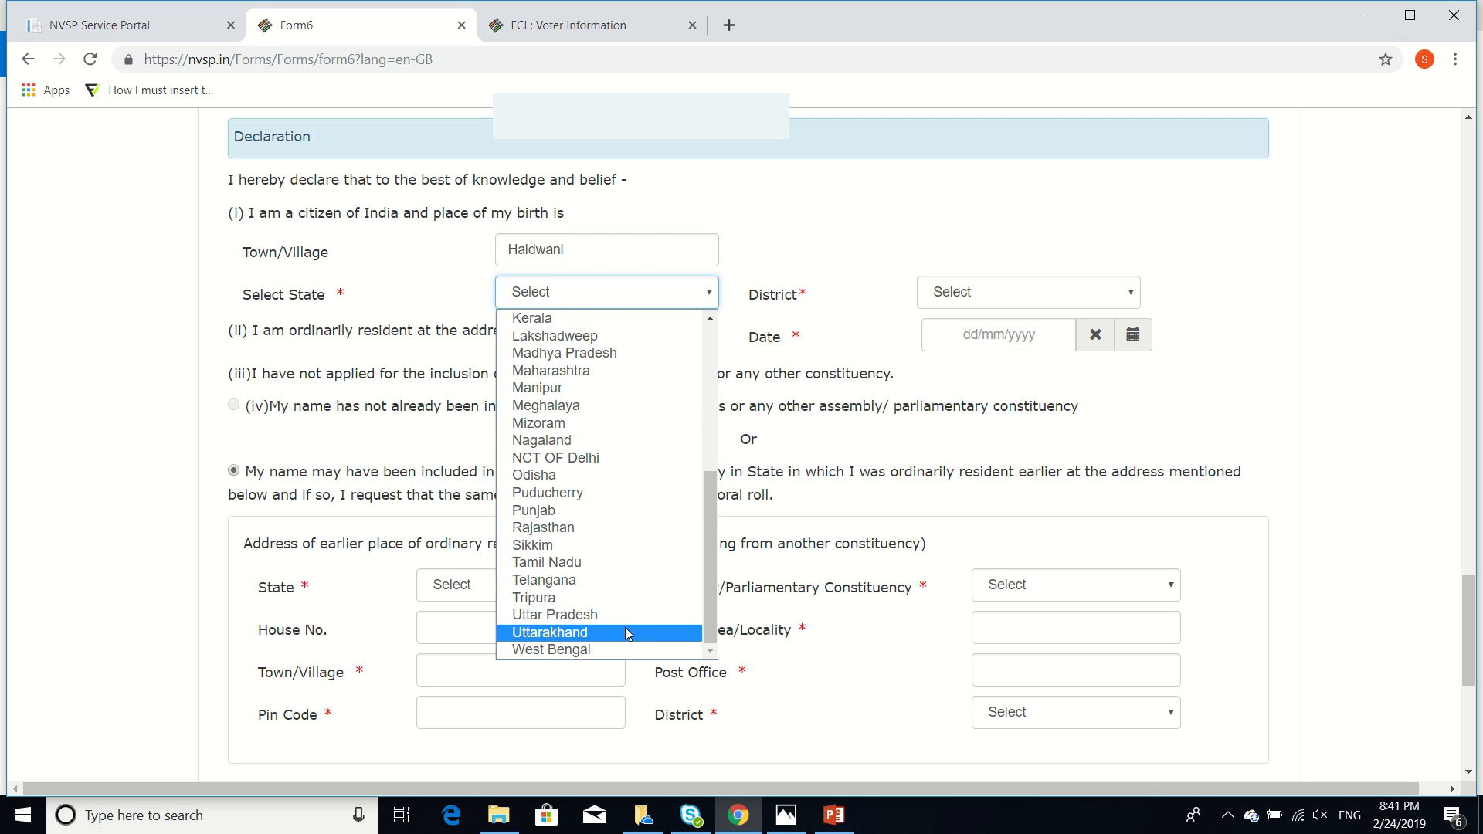
{"action": "left_click", "coordinate": [617, 632]}
{"action": "left_click", "coordinate": [1026, 293]}
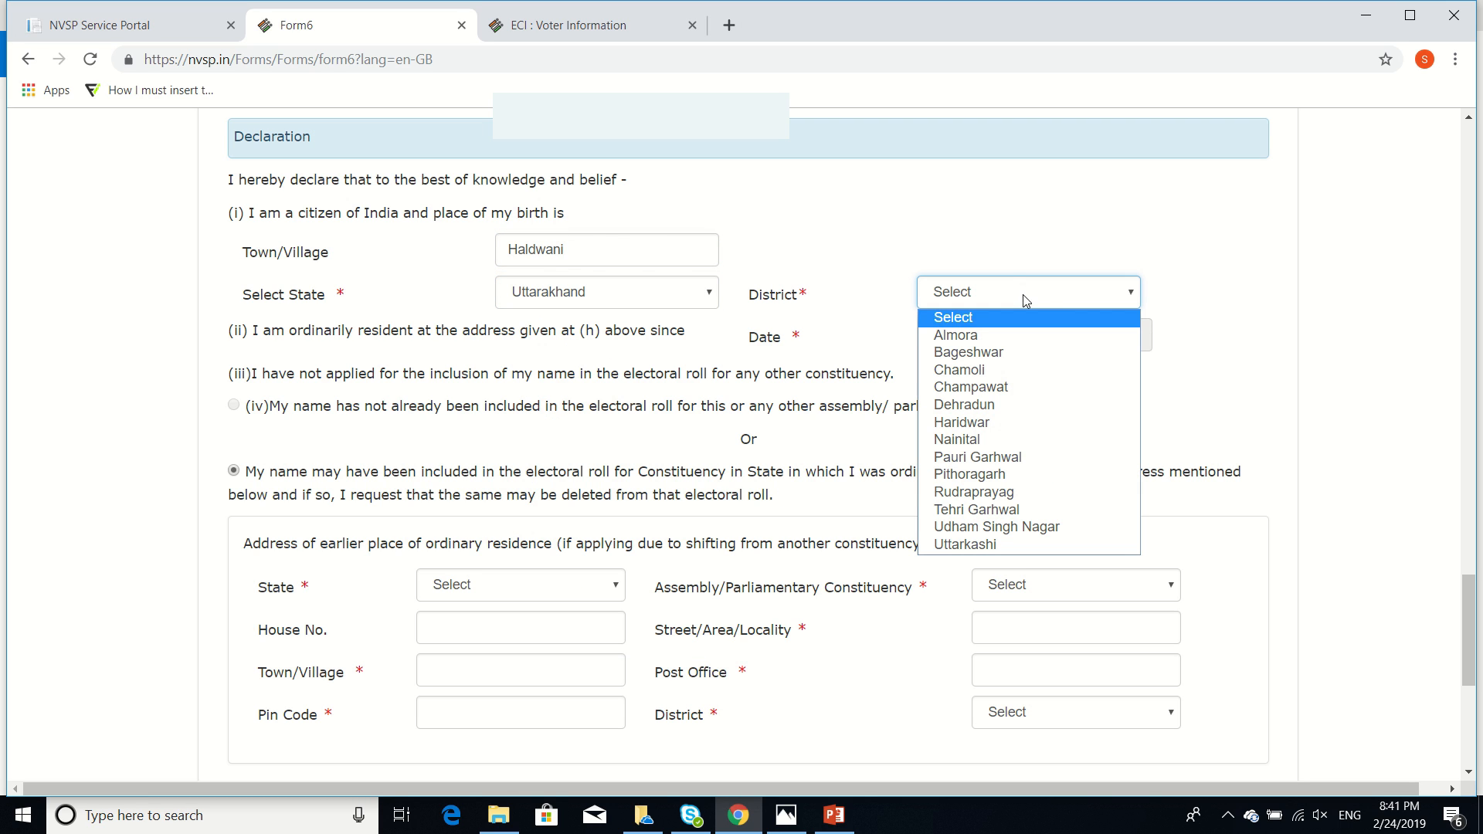
{"action": "left_click", "coordinate": [1024, 440]}
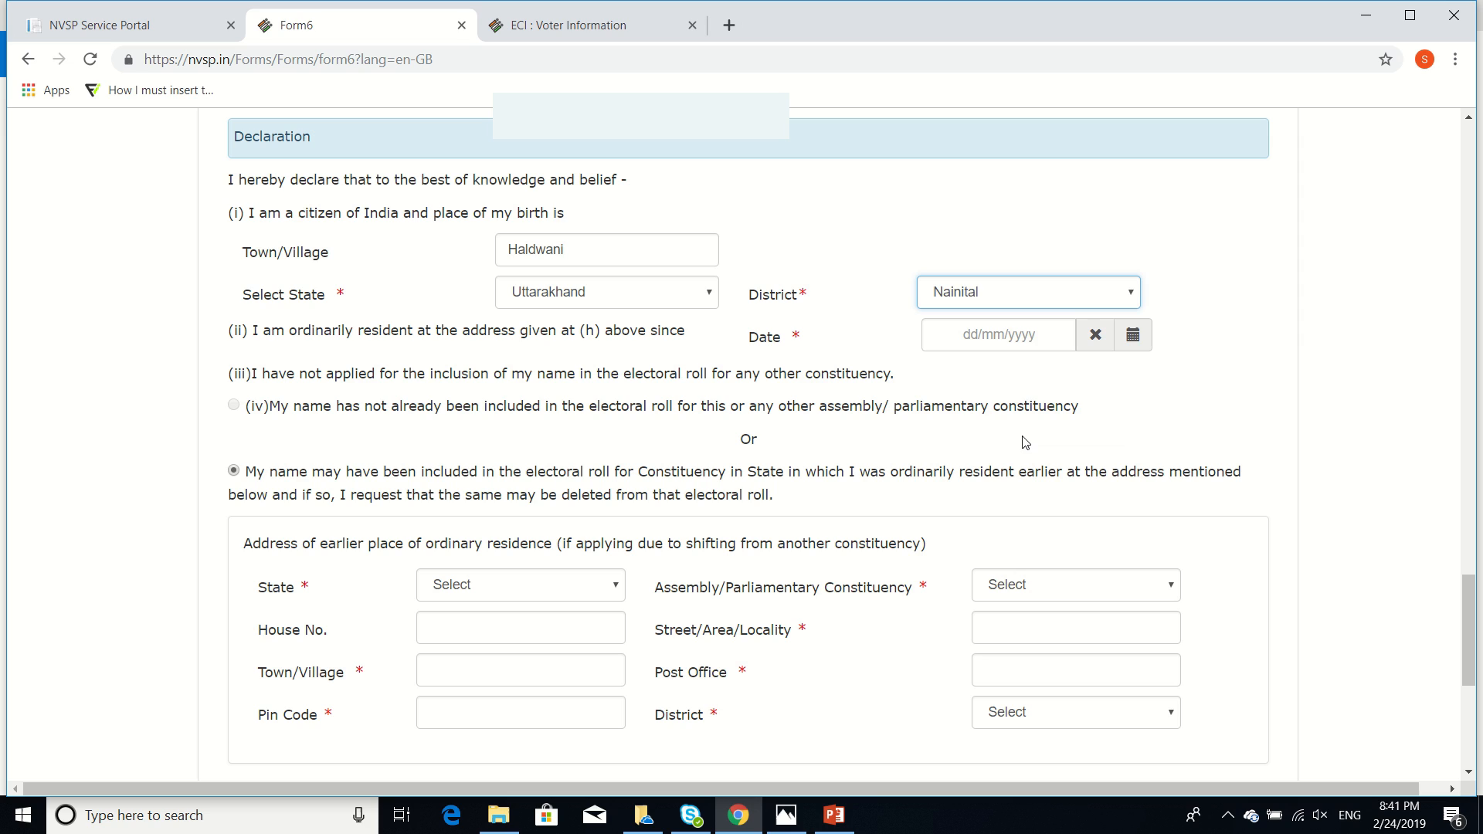
Set the residence-since date to 1 March 2018 in the date picker
{"action": "left_click", "coordinate": [1027, 334]}
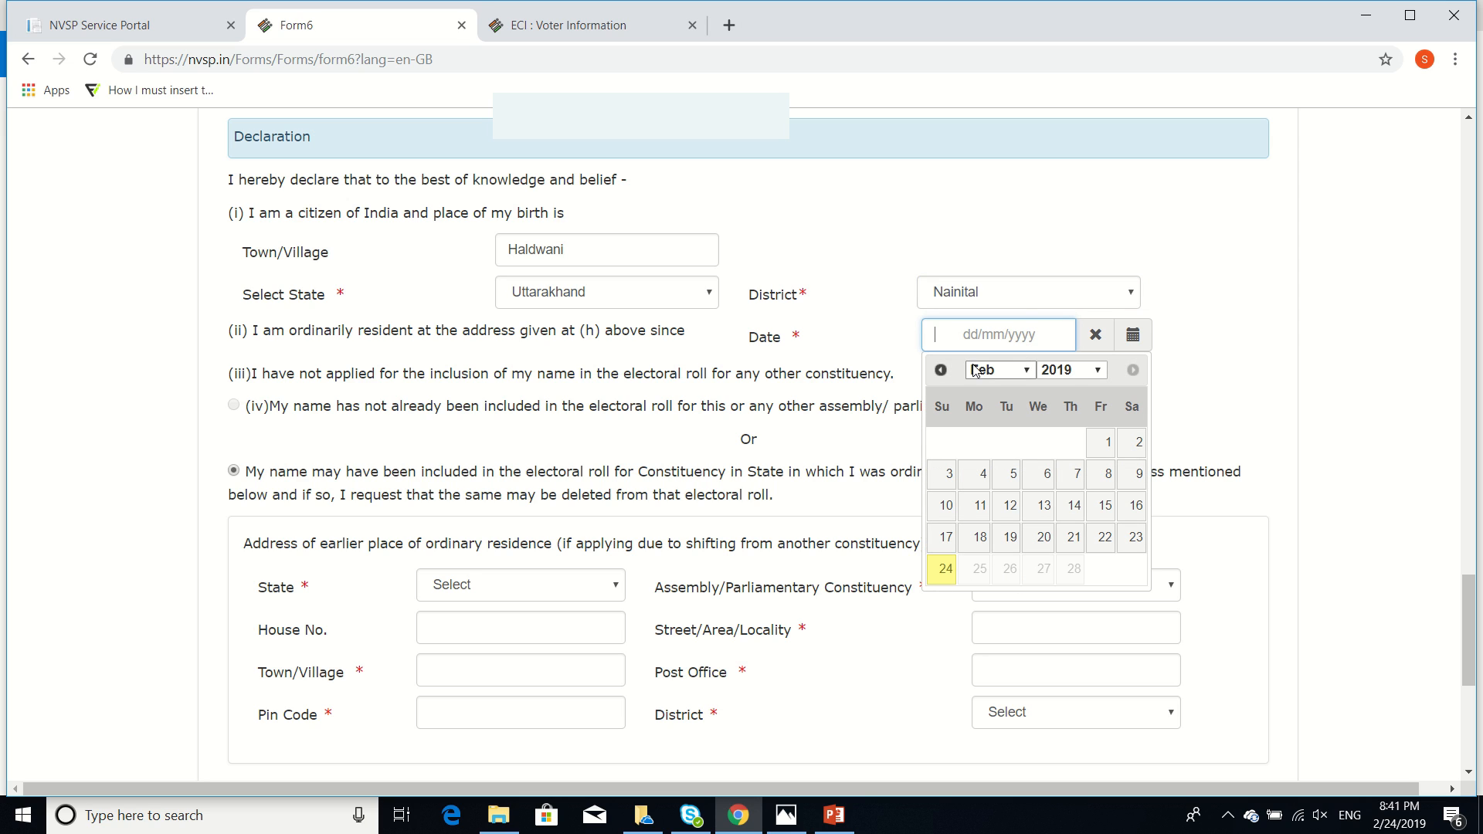
{"action": "left_click", "coordinate": [939, 369]}
{"action": "left_click", "coordinate": [940, 370]}
{"action": "left_click", "coordinate": [939, 370]}
{"action": "left_click", "coordinate": [940, 370]}
{"action": "left_click", "coordinate": [940, 370]}
{"action": "left_click", "coordinate": [940, 370]}
{"action": "left_click", "coordinate": [940, 370]}
{"action": "left_click", "coordinate": [940, 370]}
{"action": "left_click", "coordinate": [940, 370]}
{"action": "left_click", "coordinate": [940, 370]}
{"action": "left_click", "coordinate": [939, 370]}
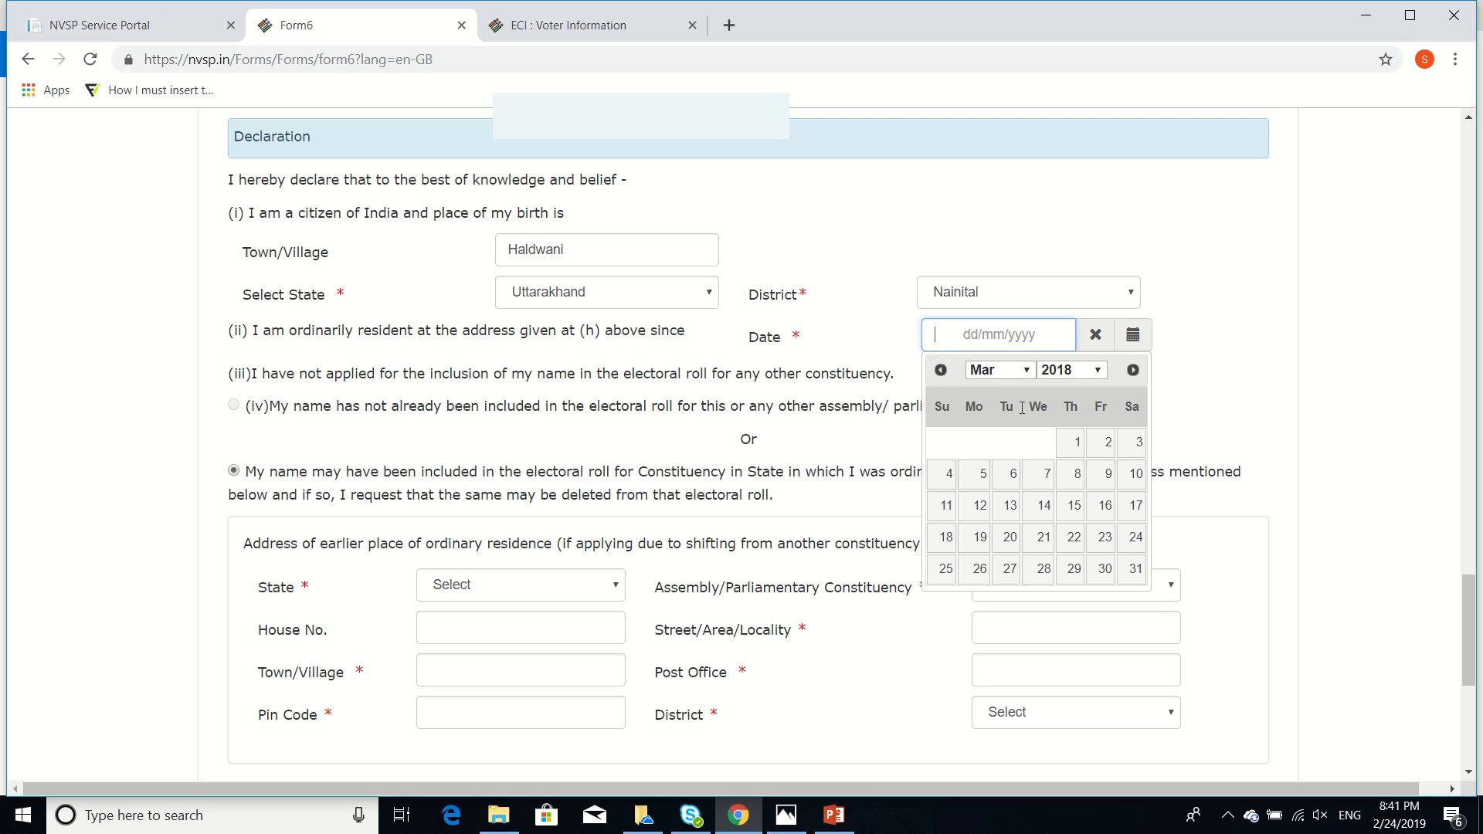
{"action": "left_click", "coordinate": [1072, 445]}
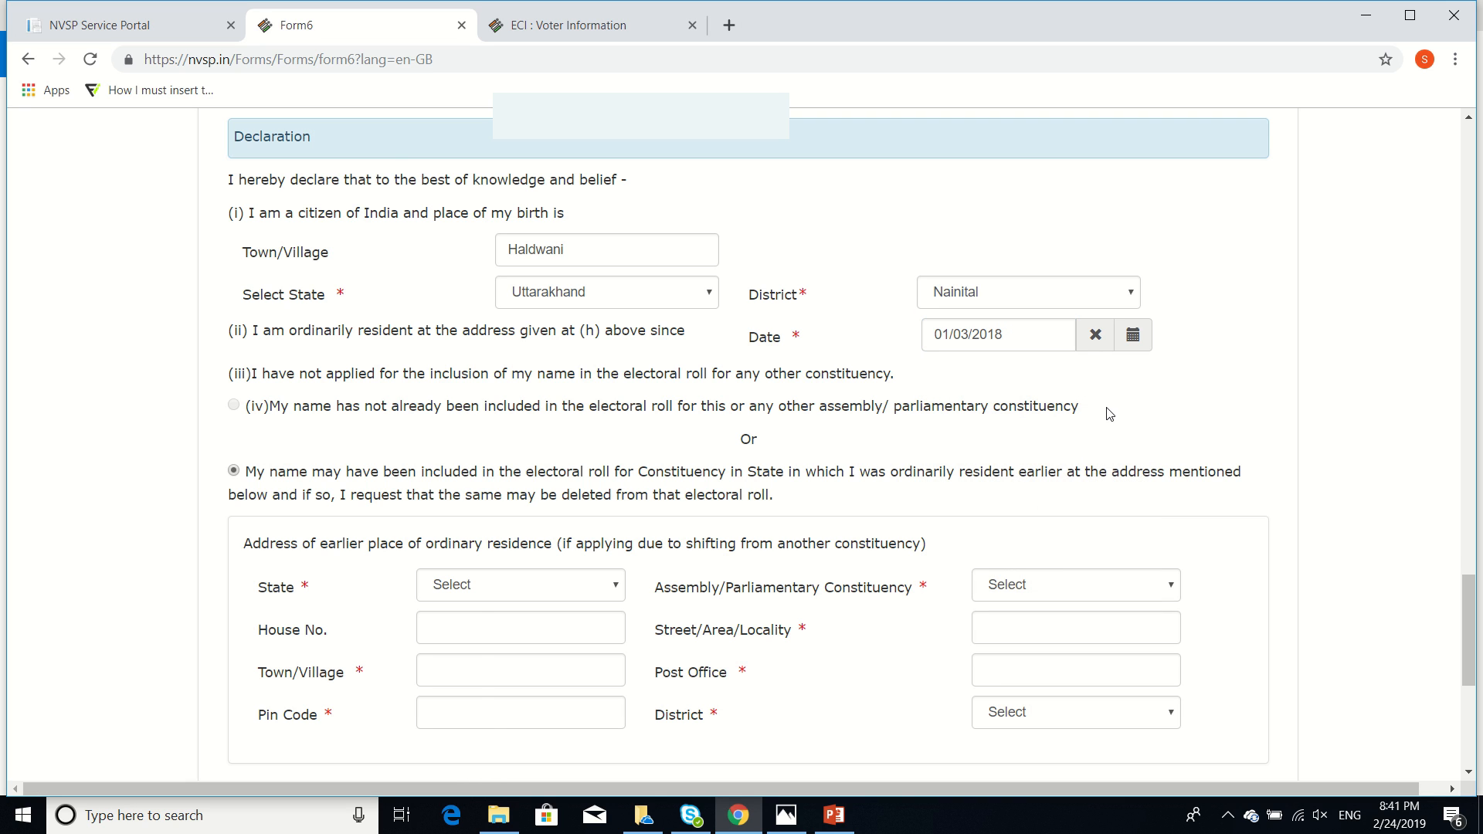
{"action": "scroll", "coordinate": [1110, 413], "scroll_direction": "down", "scroll_amount": 2}
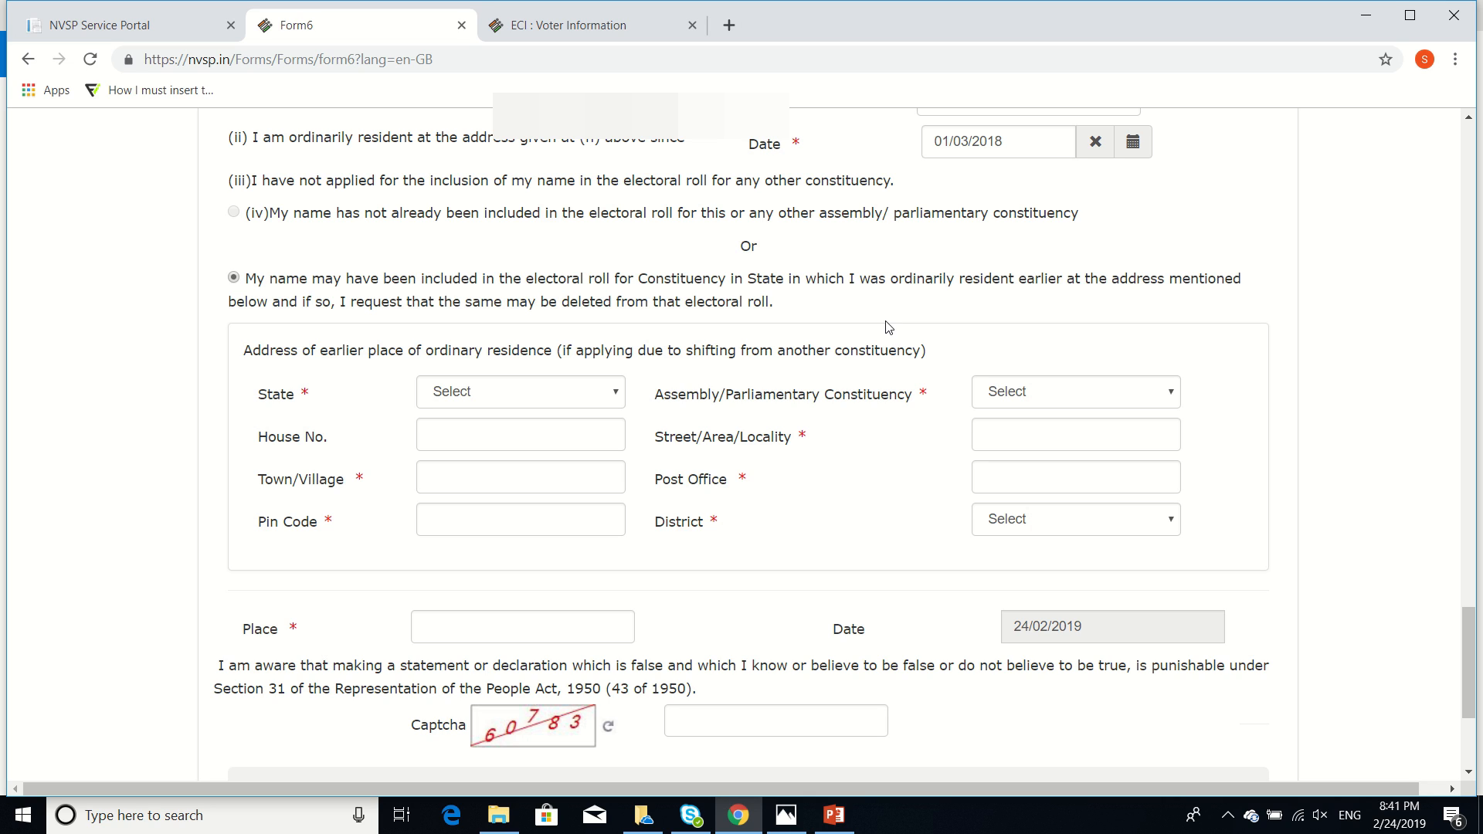
Choose Uttarakhand as the earlier address's state and Nainital as its constituency
{"action": "left_click", "coordinate": [573, 403]}
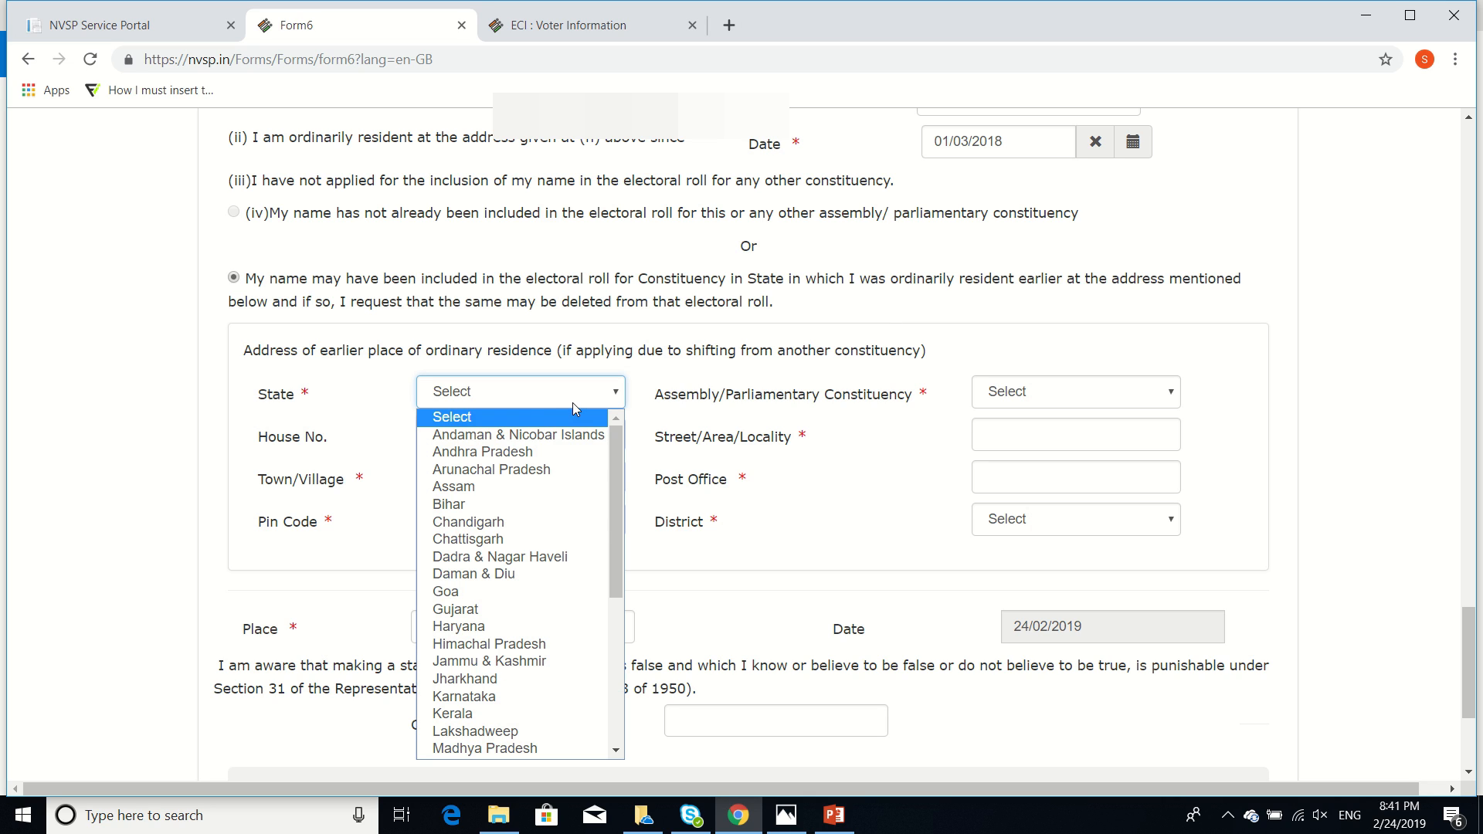
{"action": "scroll", "coordinate": [540, 556], "scroll_direction": "down", "scroll_amount": 4}
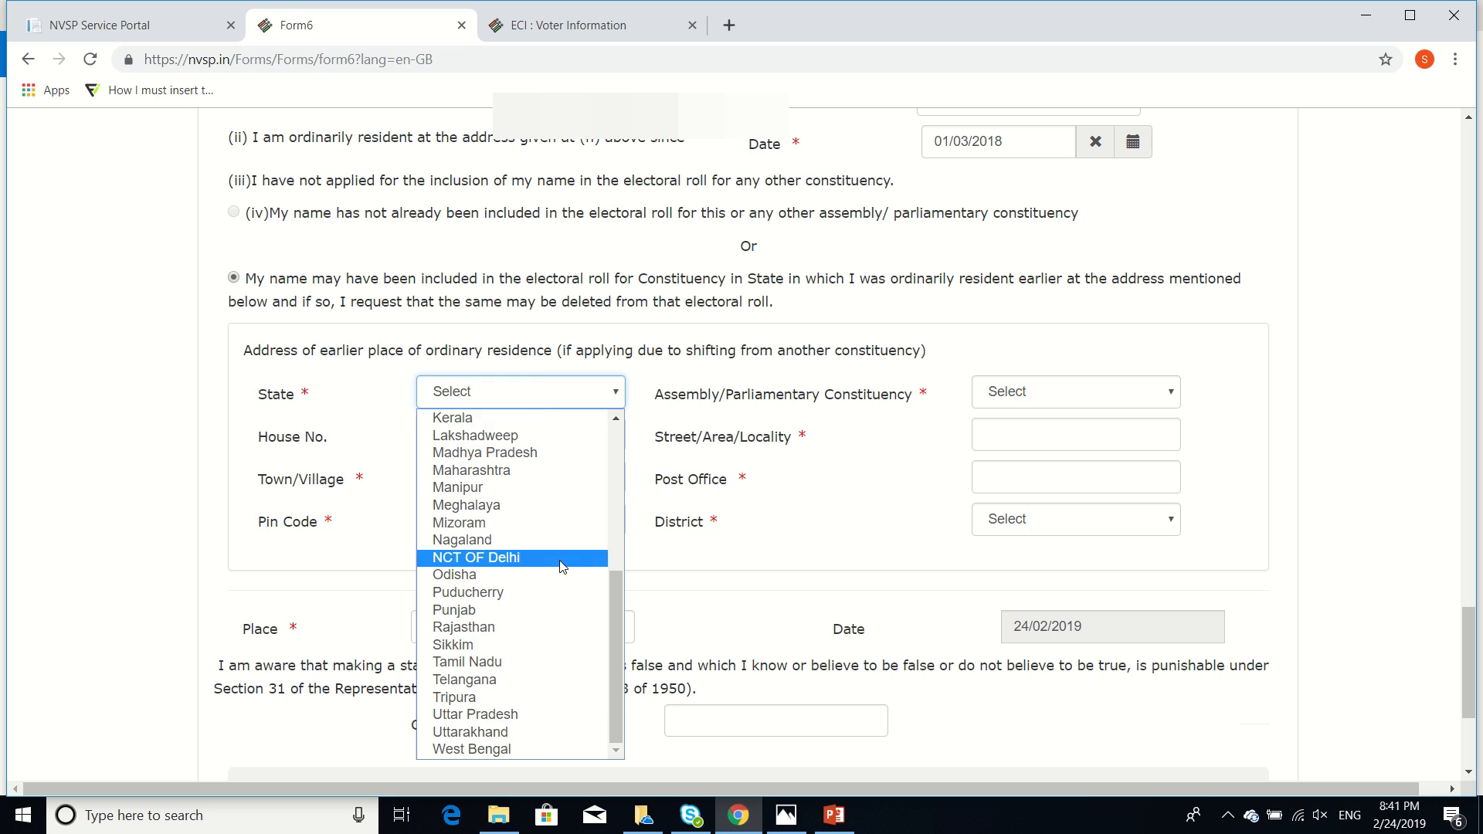
{"action": "left_click", "coordinate": [554, 731]}
{"action": "left_click", "coordinate": [1076, 394]}
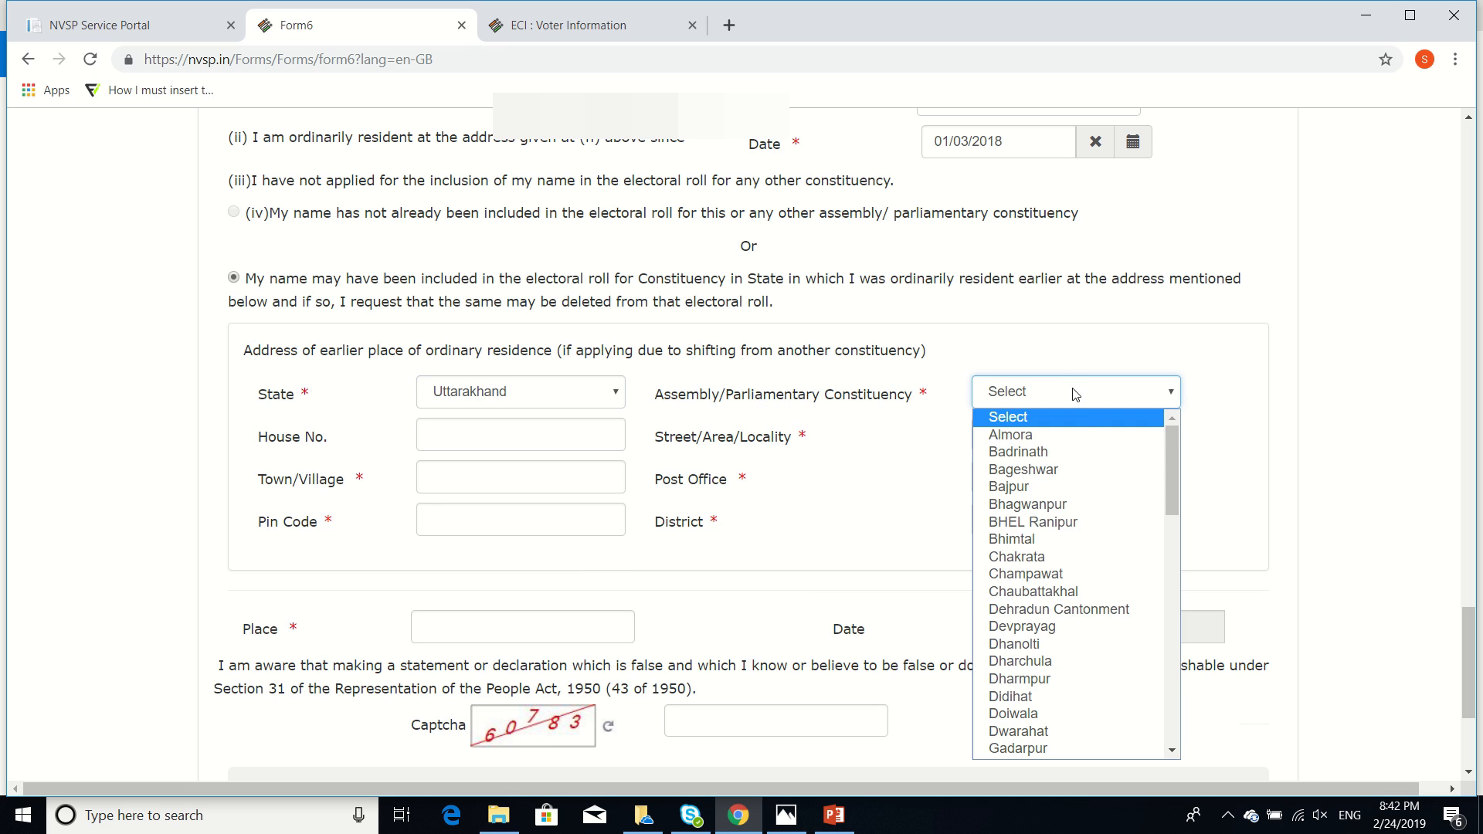
{"action": "key", "text": "n"}
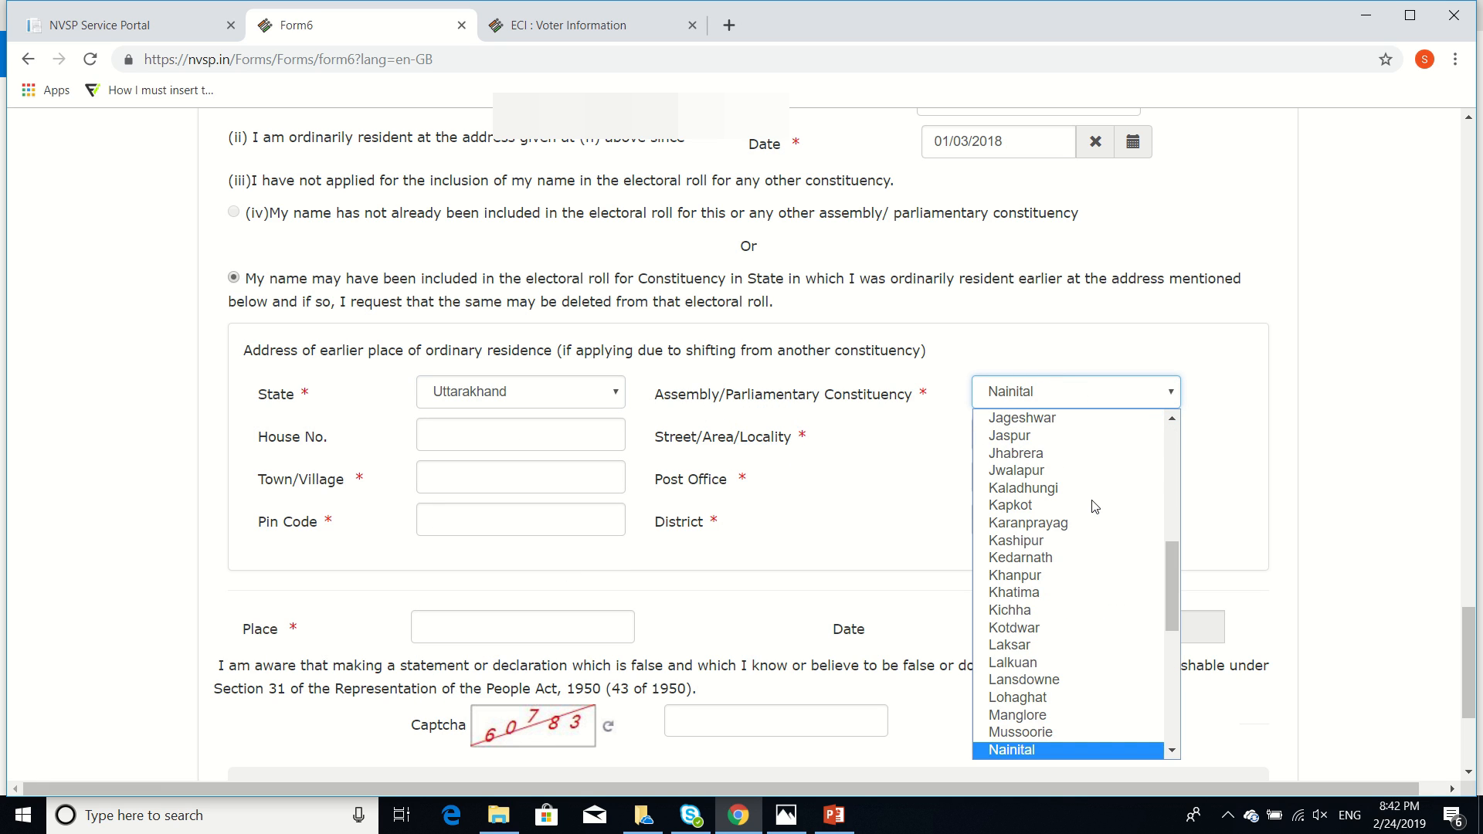
{"action": "key", "text": "Return"}
Select Nainital as the earlier residence district
{"action": "left_click", "coordinate": [487, 445]}
{"action": "left_click", "coordinate": [798, 461]}
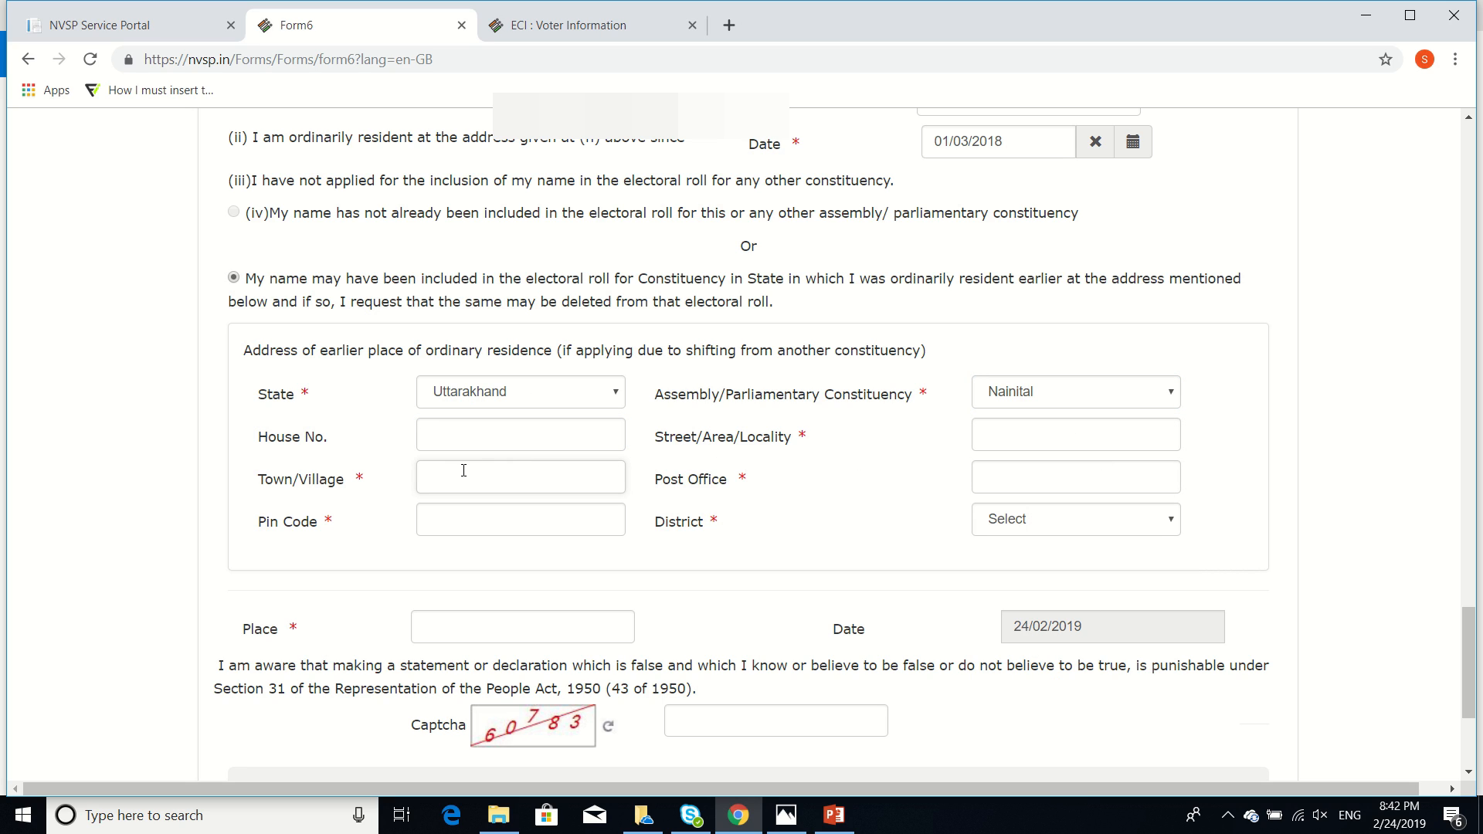
{"action": "left_click", "coordinate": [1119, 532]}
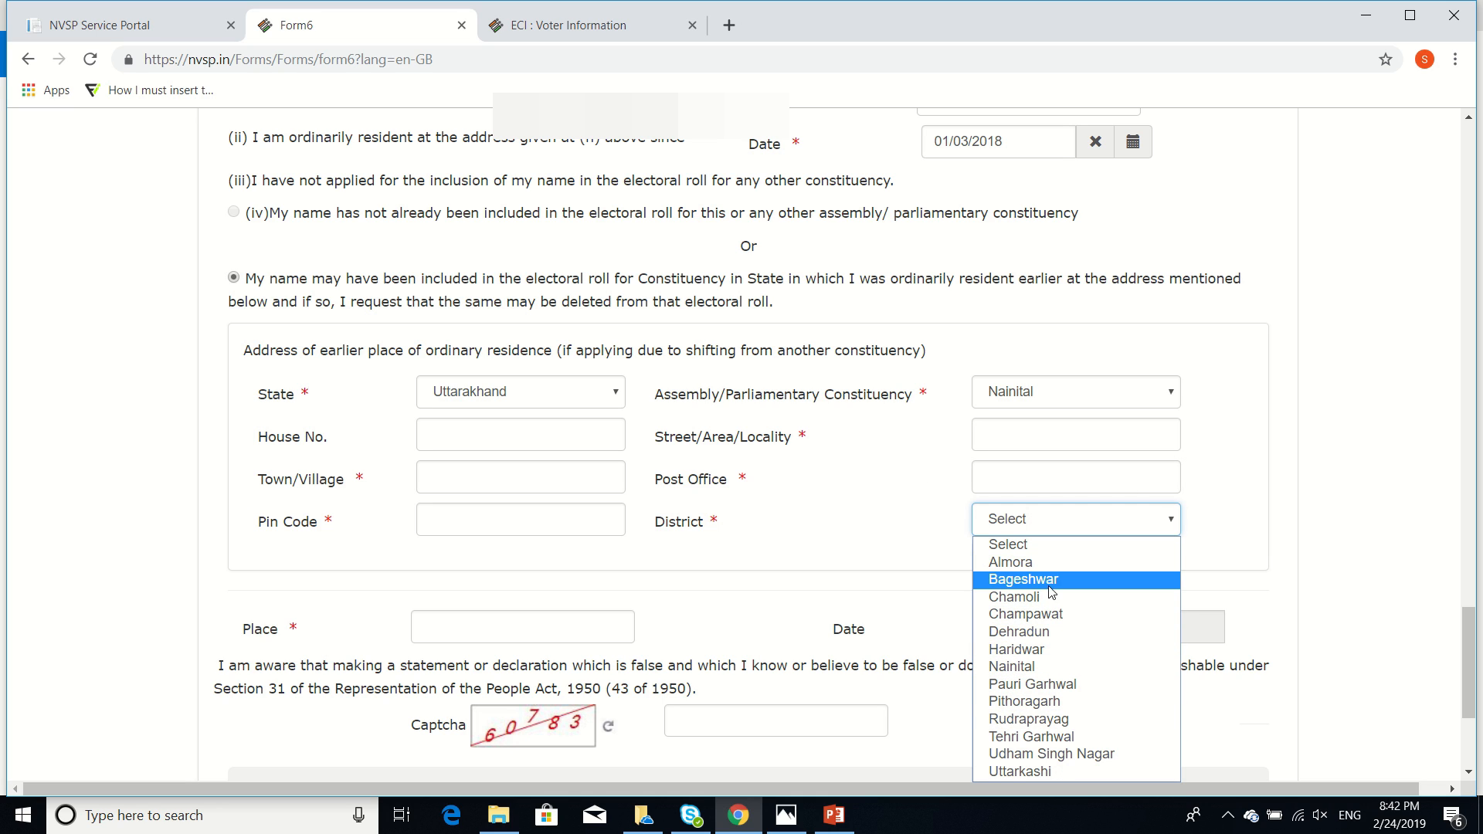
{"action": "left_click", "coordinate": [1050, 669]}
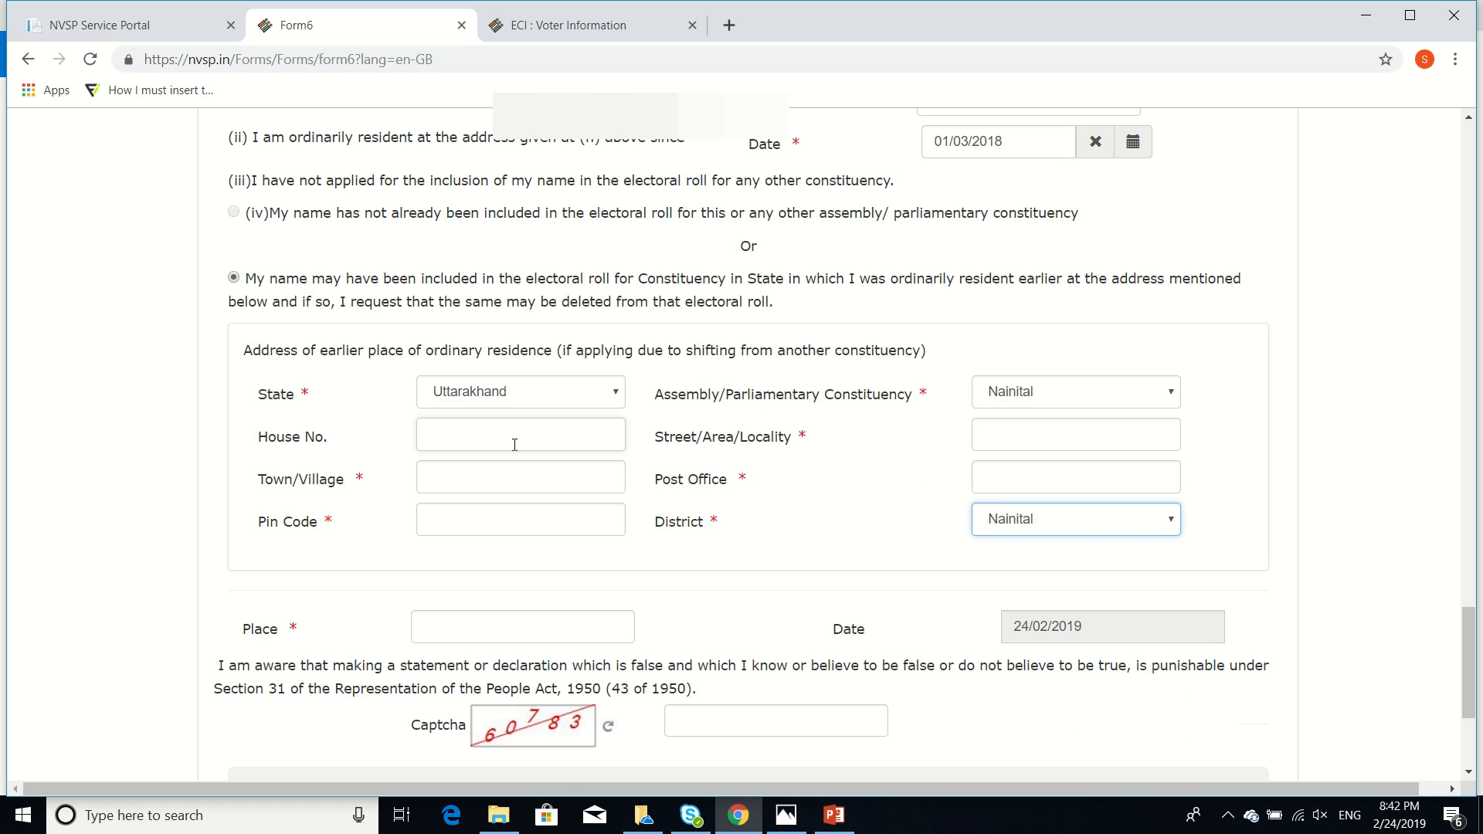
{"action": "scroll", "coordinate": [514, 444], "scroll_direction": "down", "scroll_amount": 4}
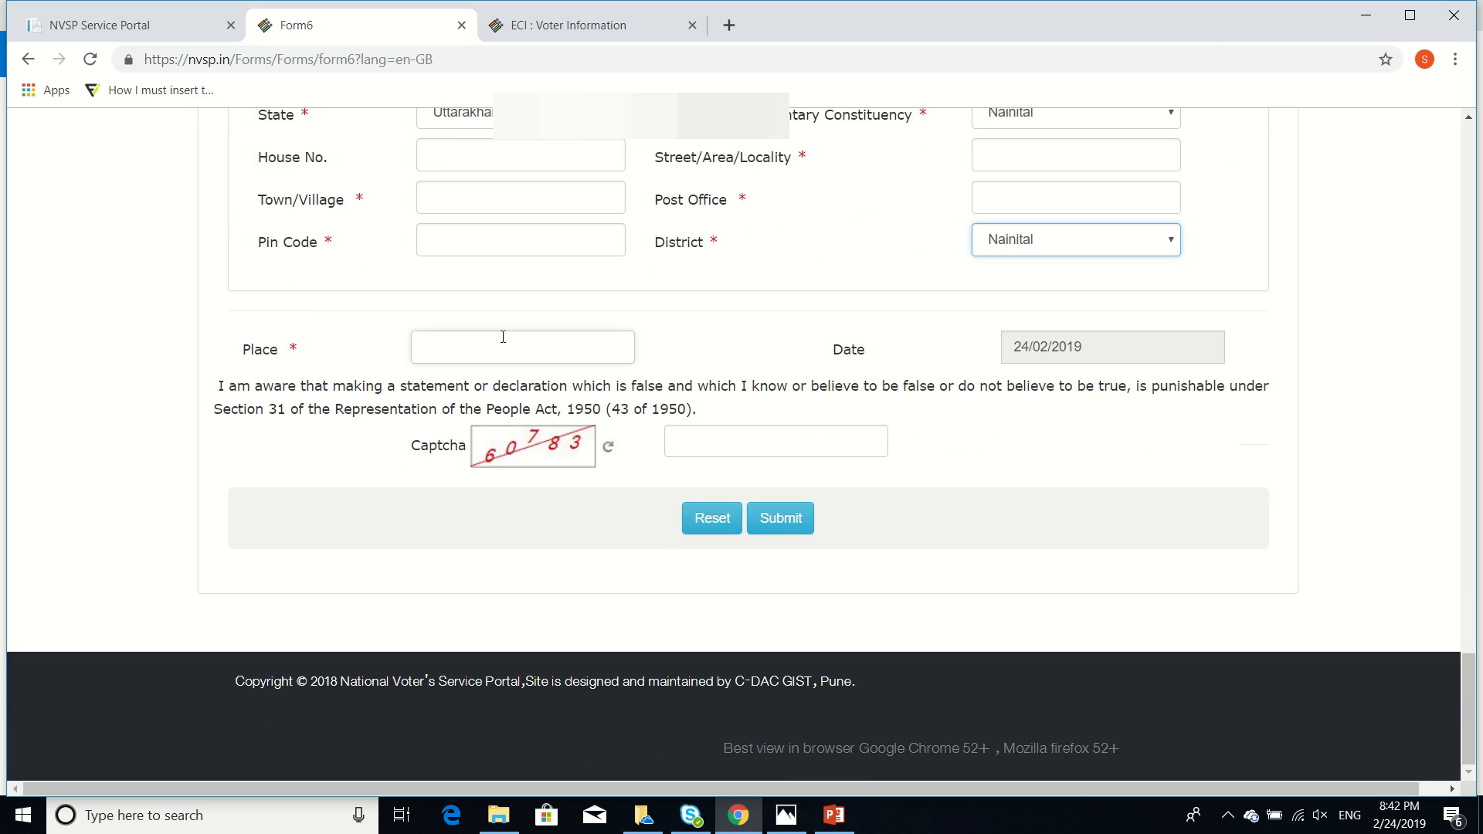
Enter Bangalore as the place of declaration, fill in the captcha, and submit Form 6
{"action": "left_click", "coordinate": [488, 348]}
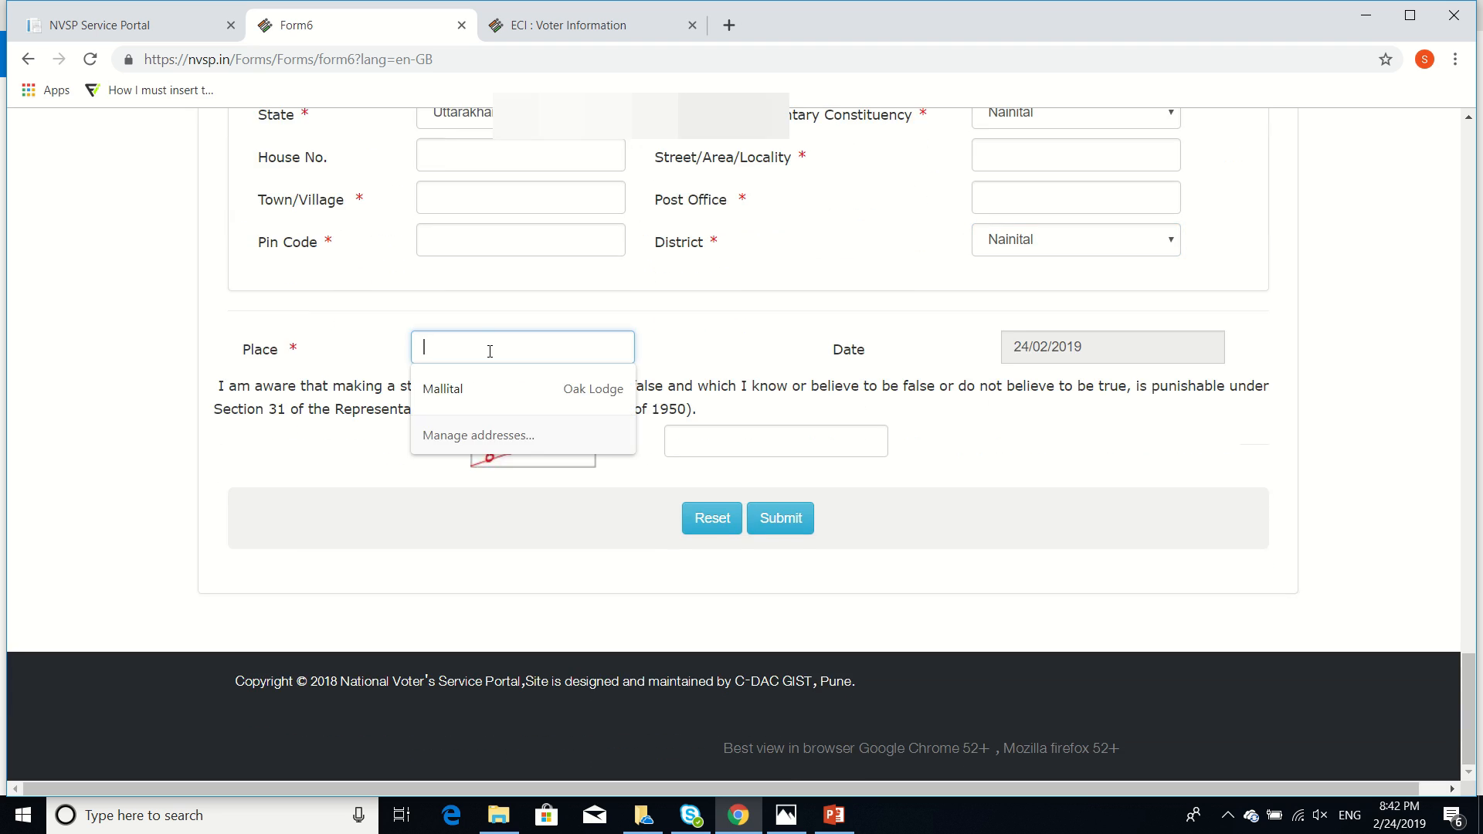
{"action": "type", "text": "Bangalore"}
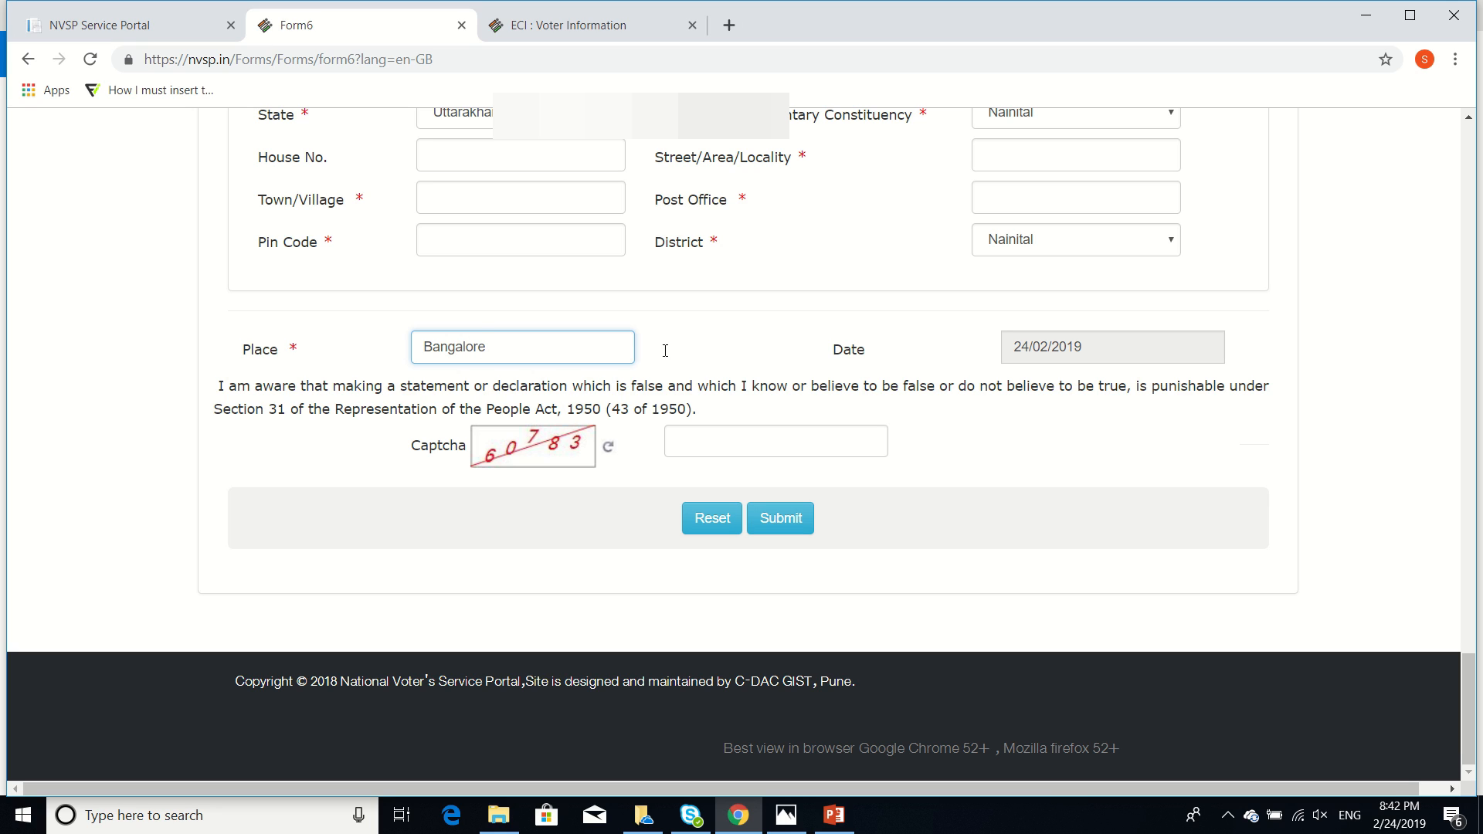
{"action": "left_click", "coordinate": [1043, 434]}
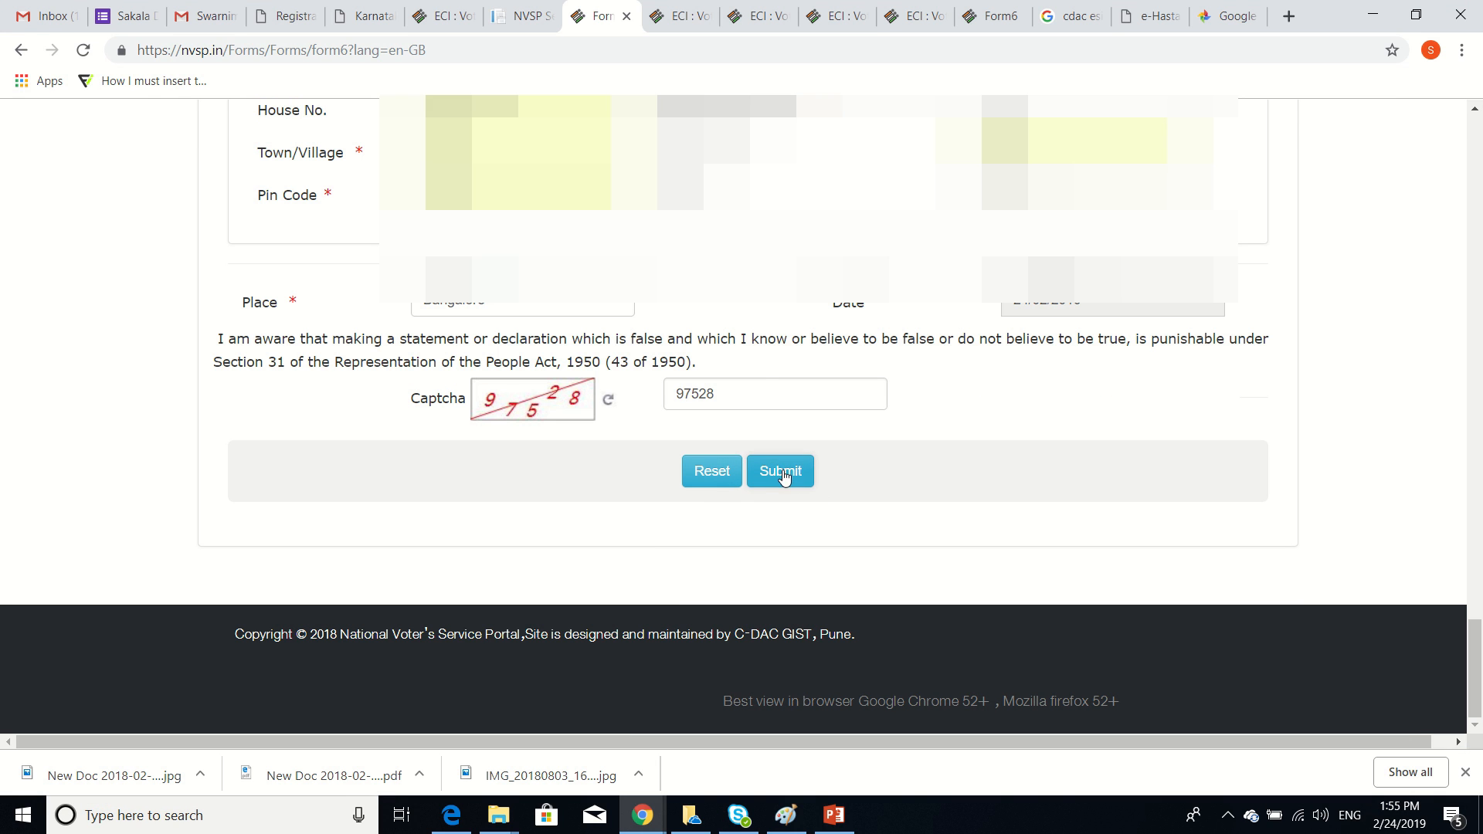
{"action": "left_click", "coordinate": [784, 471]}
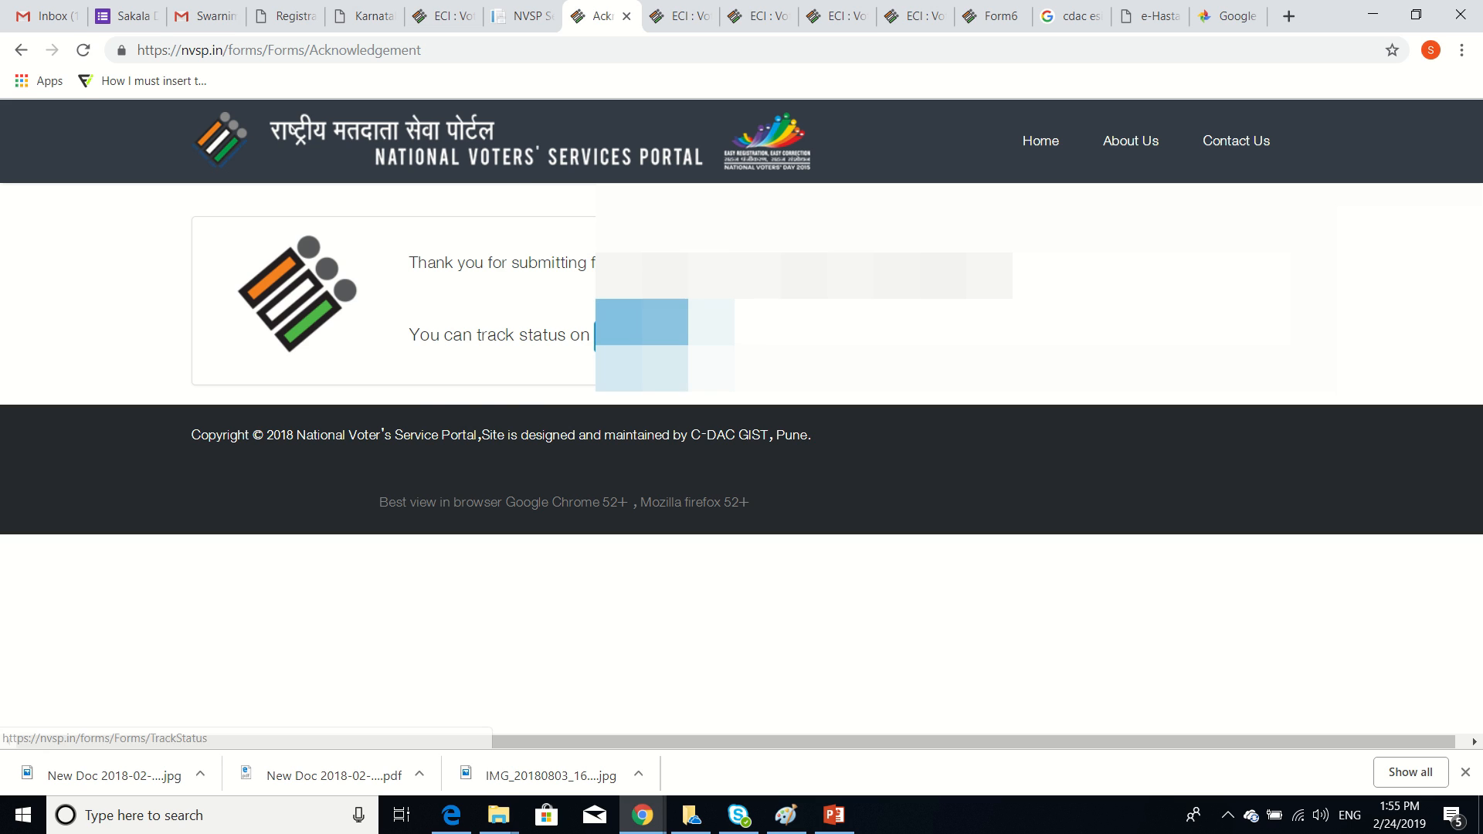
Go from the acknowledgement page to Track Status and select the reference id box
{"action": "left_click", "coordinate": [594, 335]}
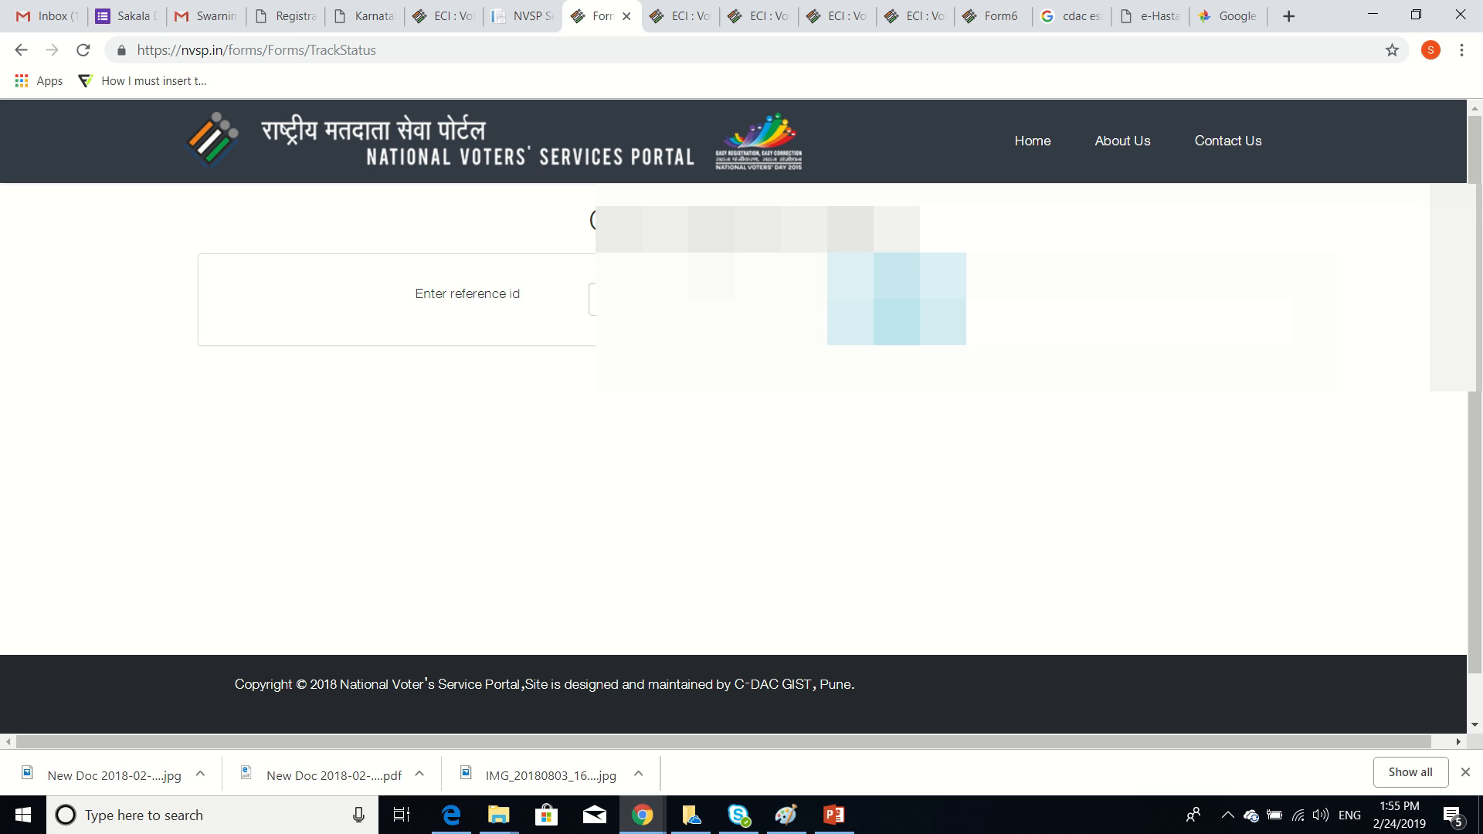
{"action": "left_click", "coordinate": [707, 299]}
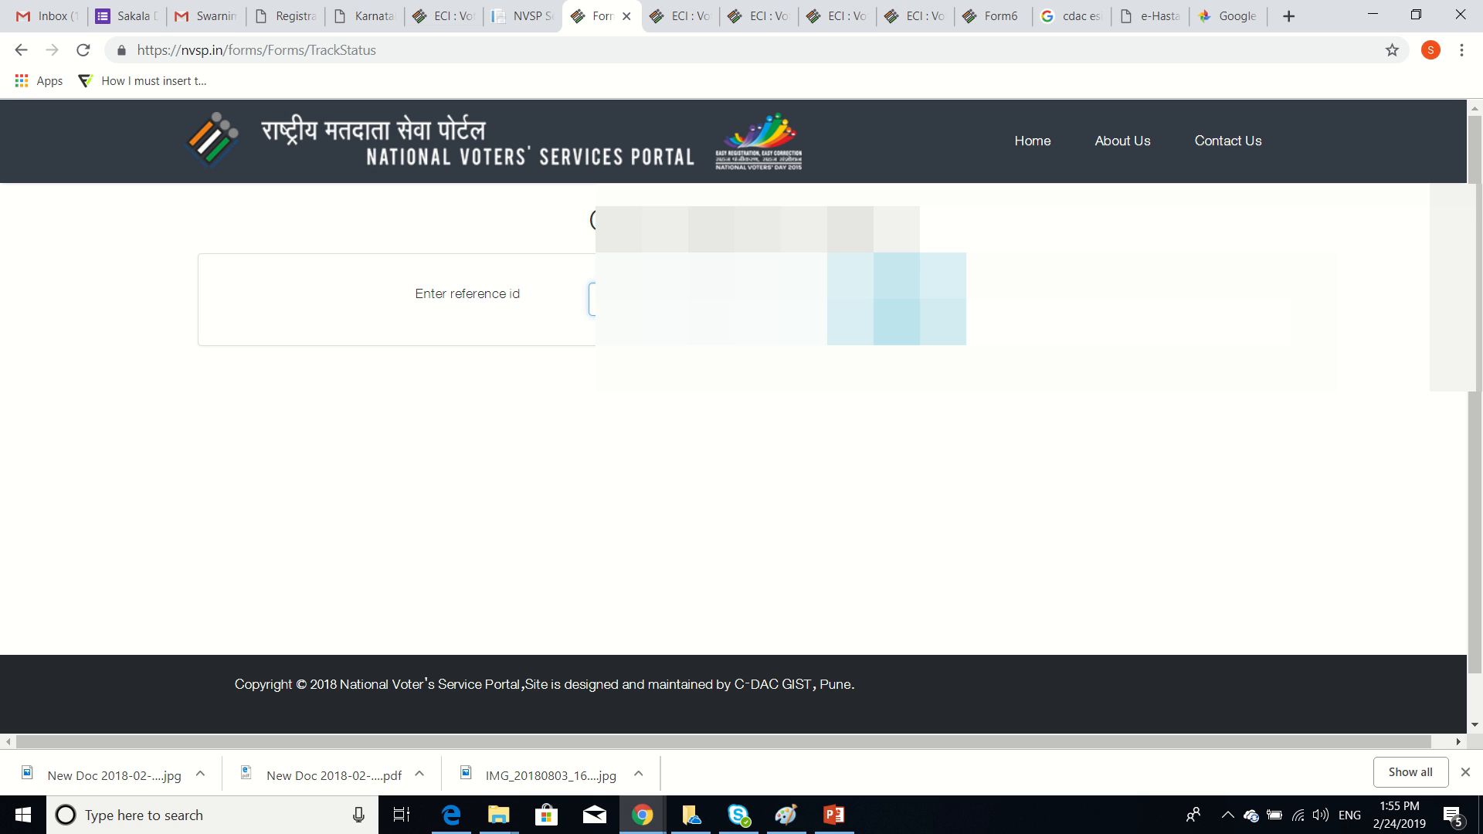